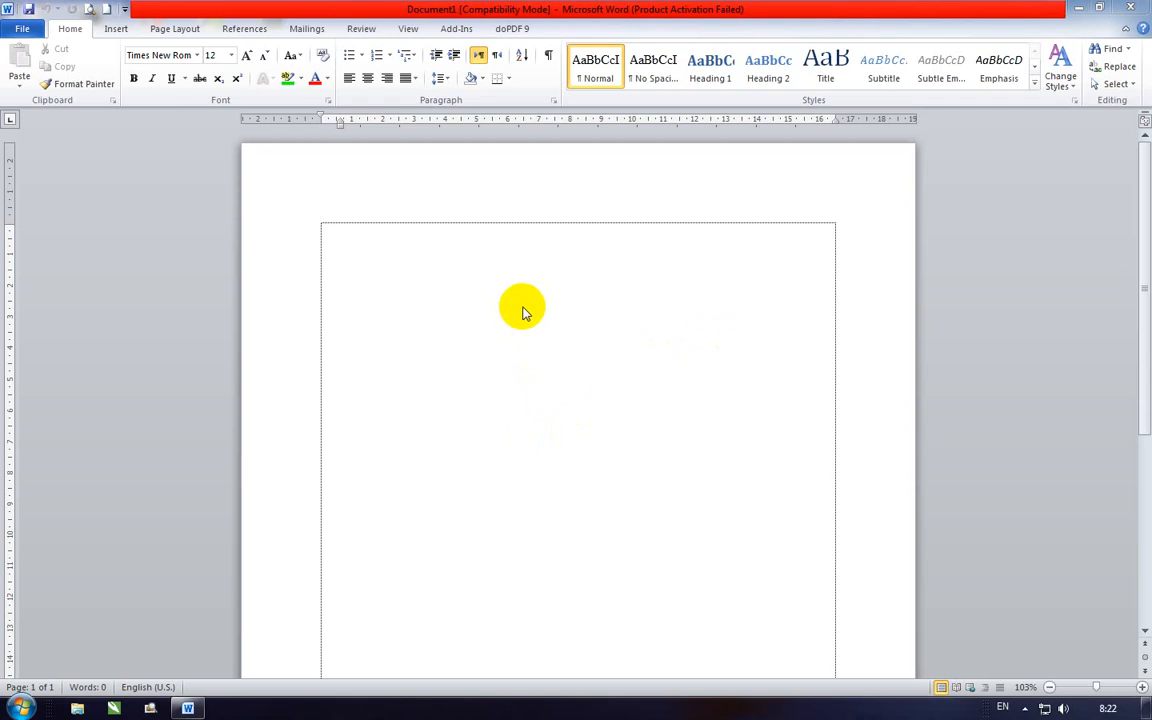
Insert WordArt in the light blue, wavy 3-D style from the gallery's fourth row, with the text "Latihan membuat wordArt".
left_click(407, 318)
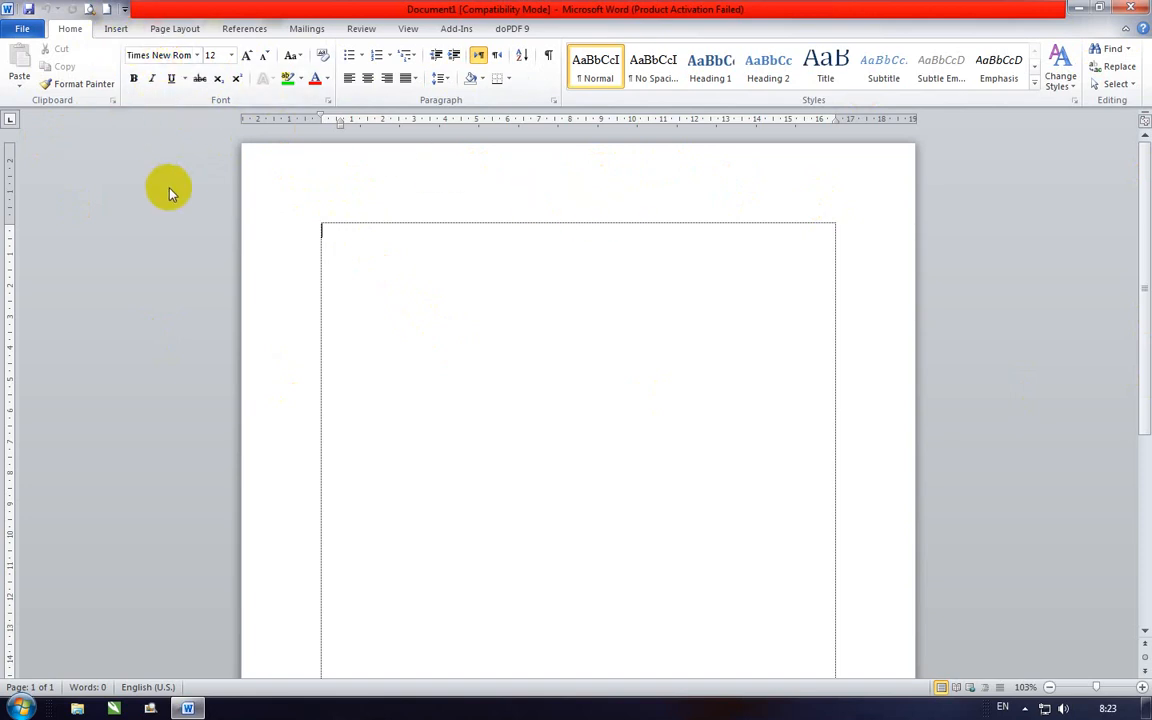
left_click(115, 30)
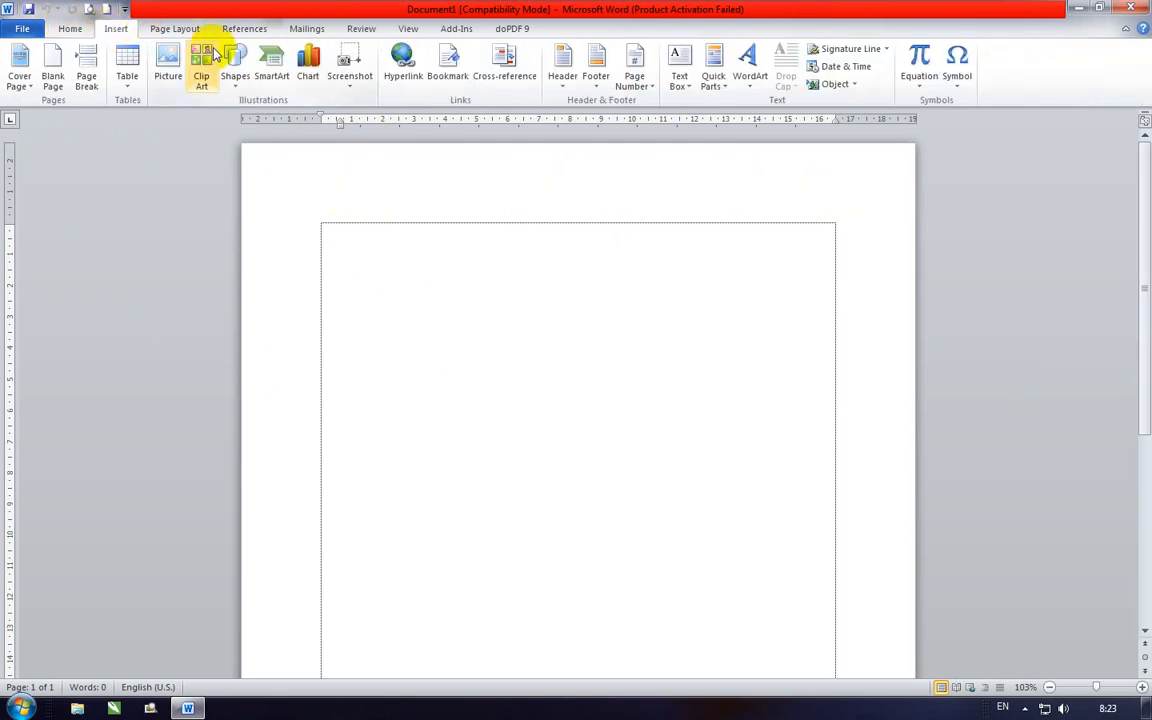
left_click(755, 90)
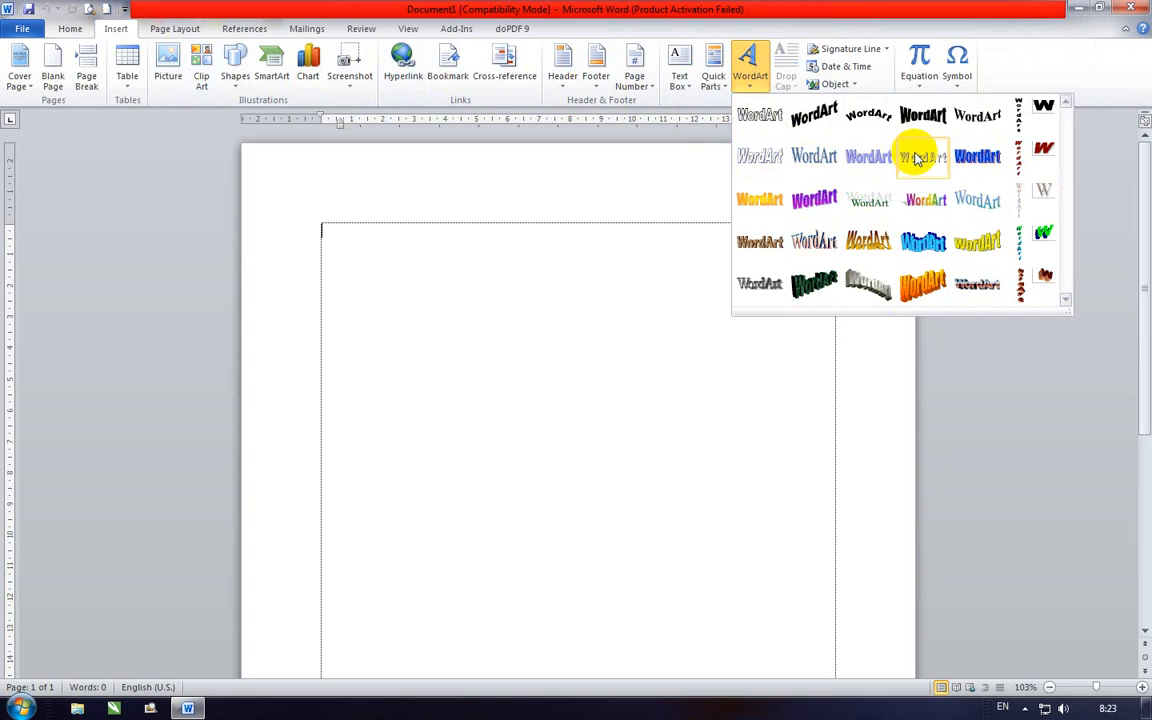
left_click(910, 250)
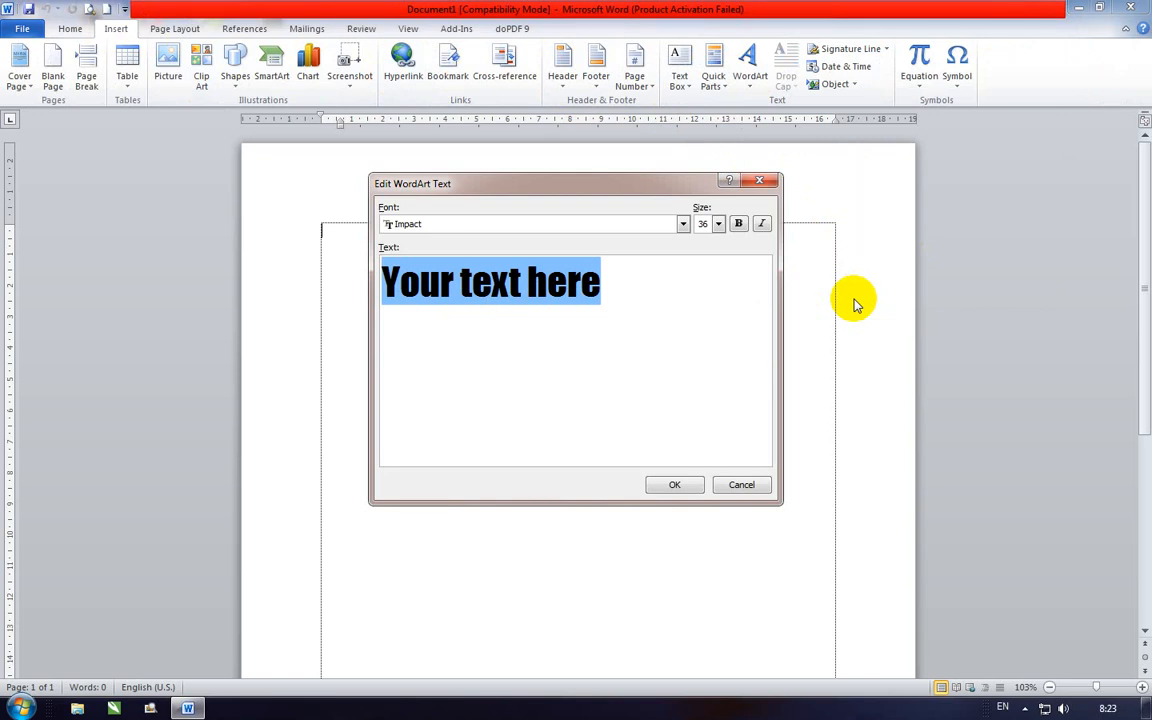
type("Lati")
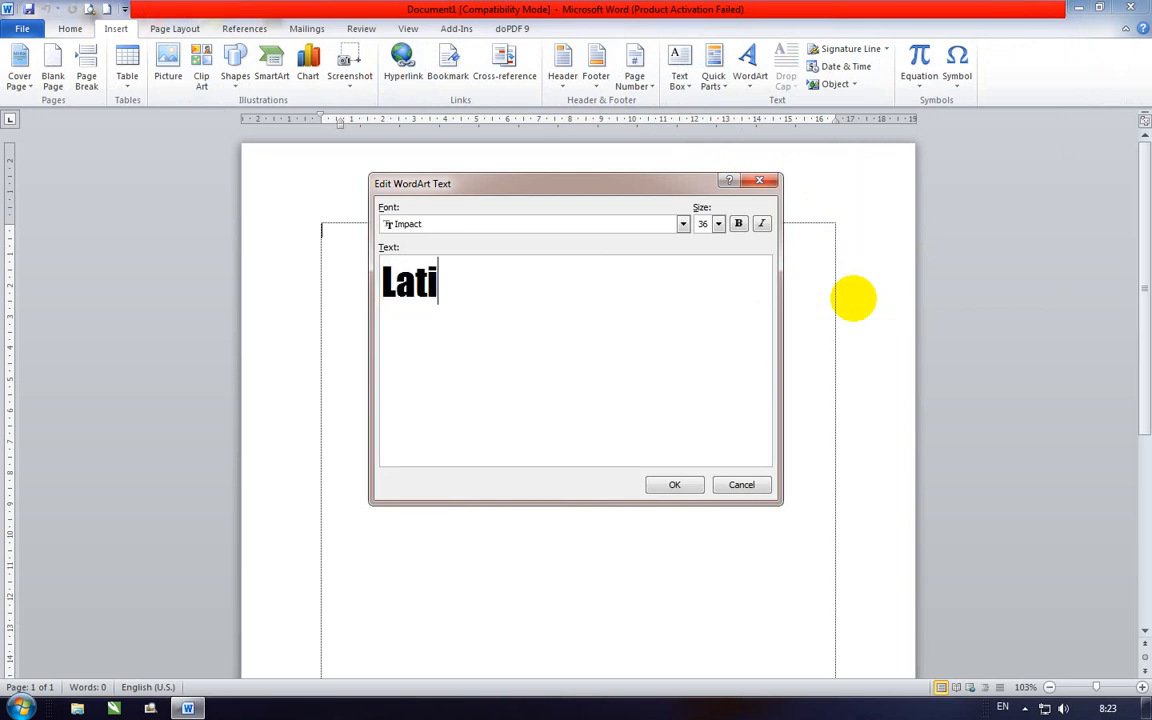
type("han mem")
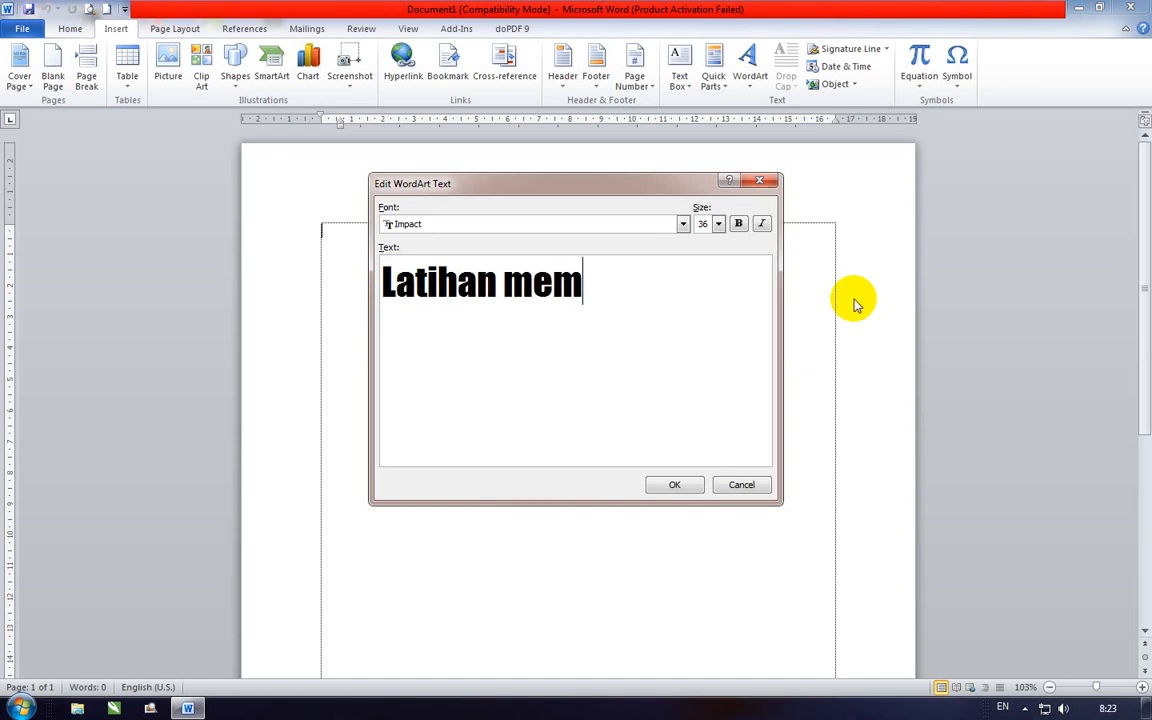
type("buat wor")
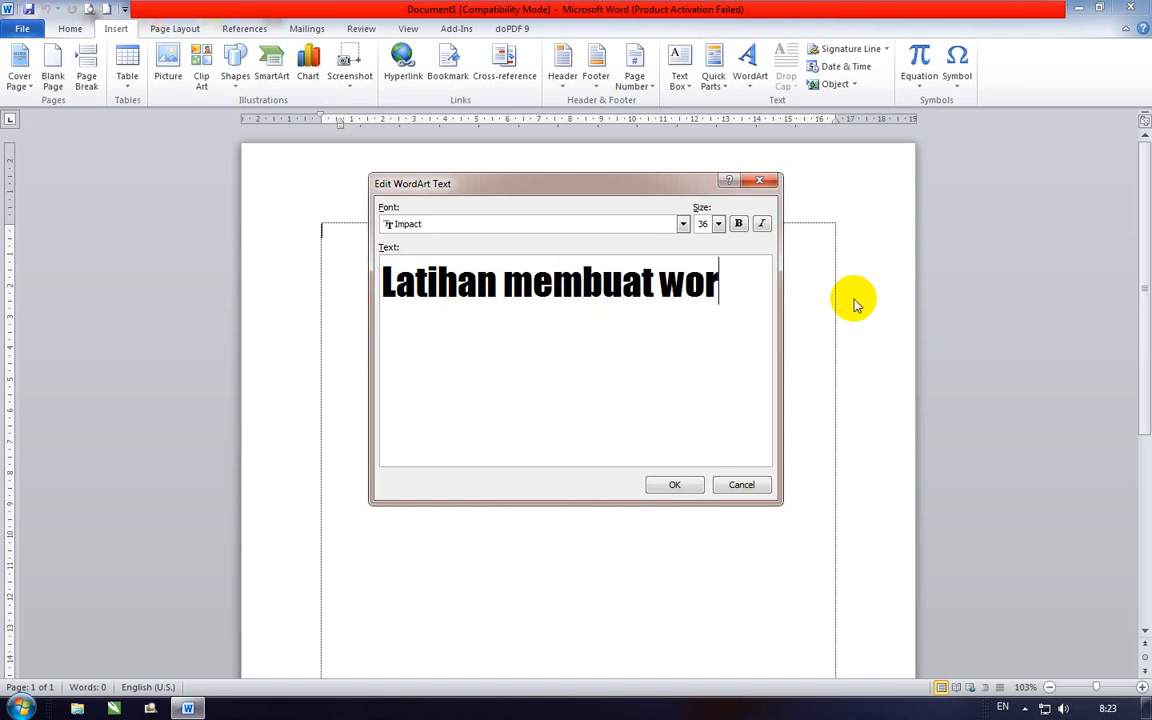
type("dArt")
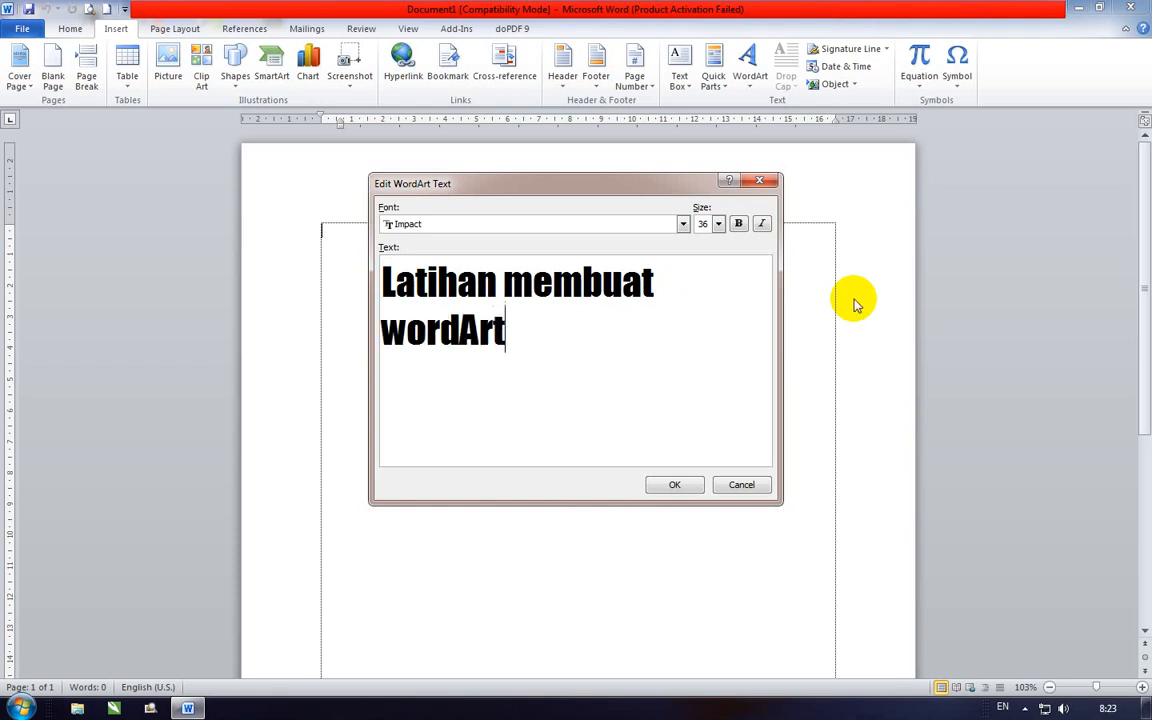
left_click(672, 486)
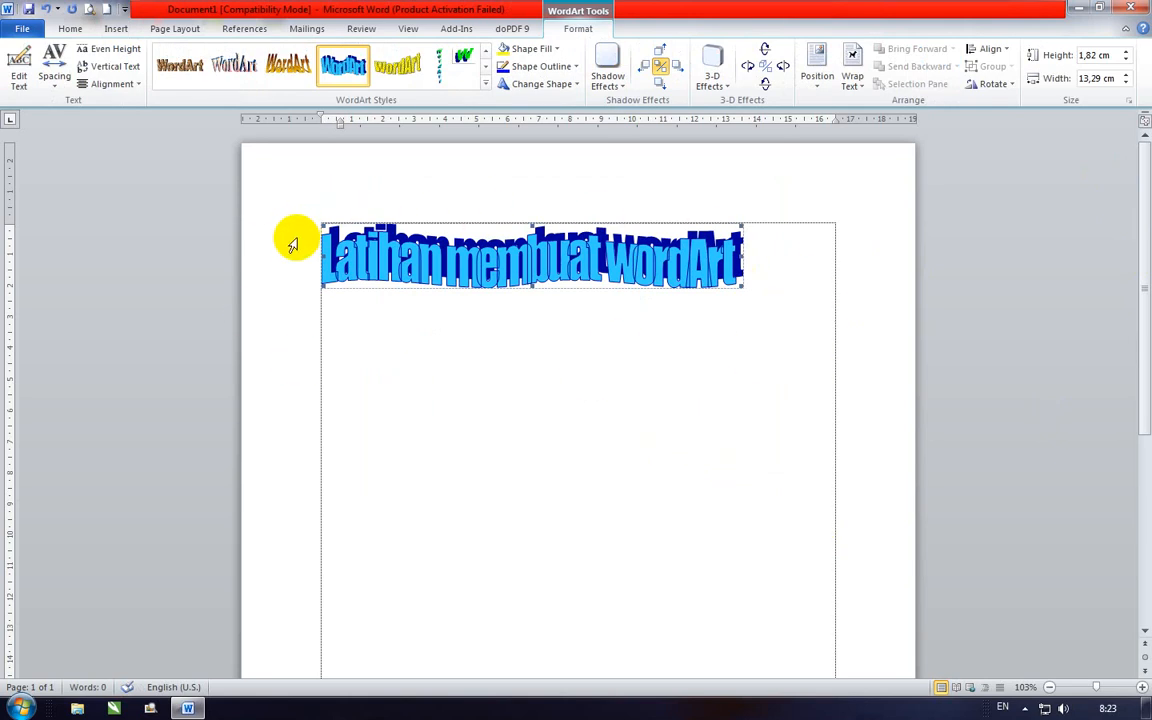
Center the WordArt title horizontally between the page margins.
left_click_drag(300, 245, 535, 262)
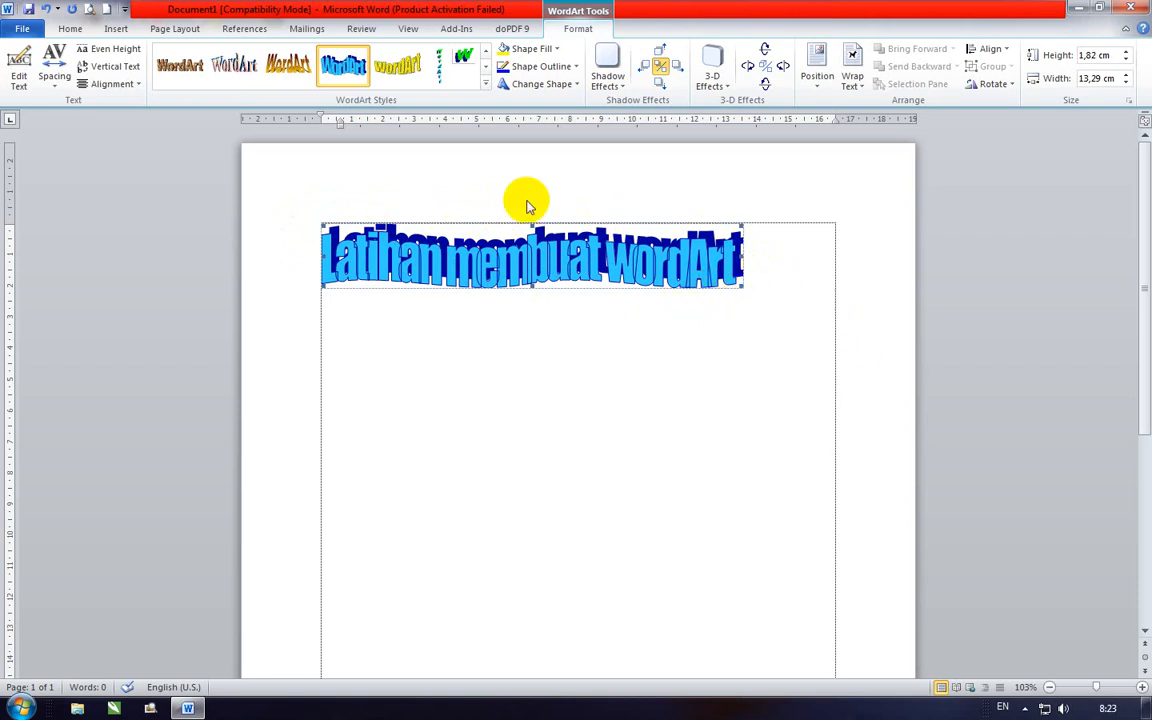
left_click(70, 30)
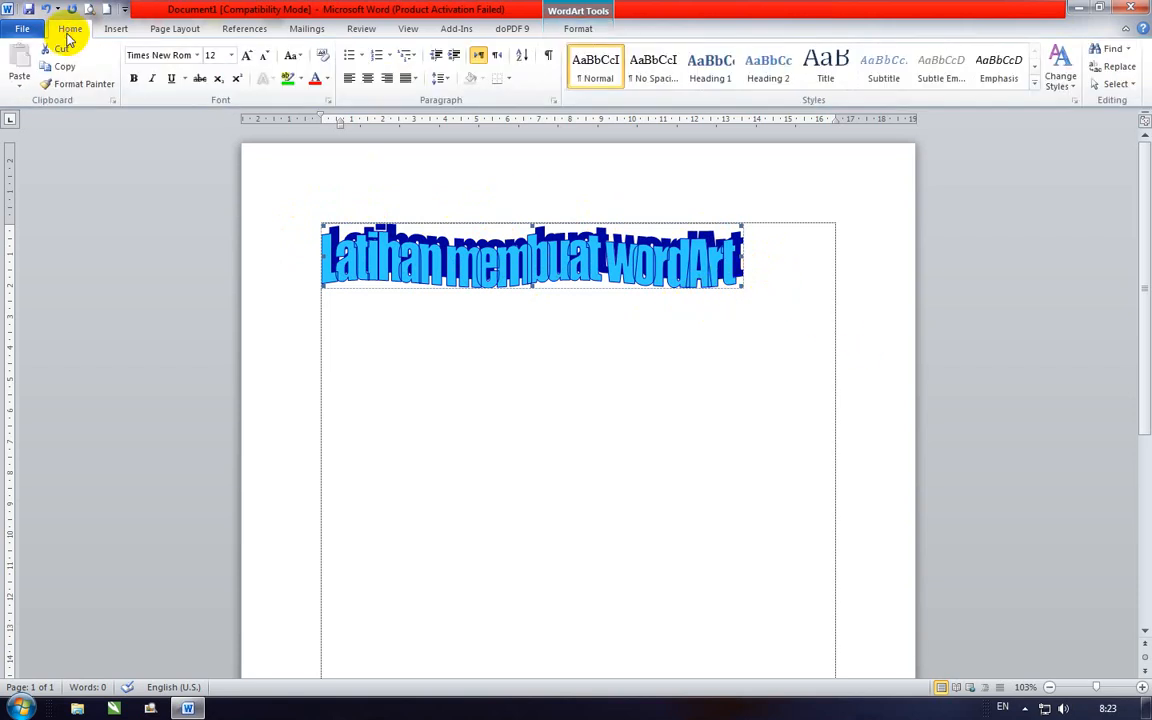
left_click(368, 80)
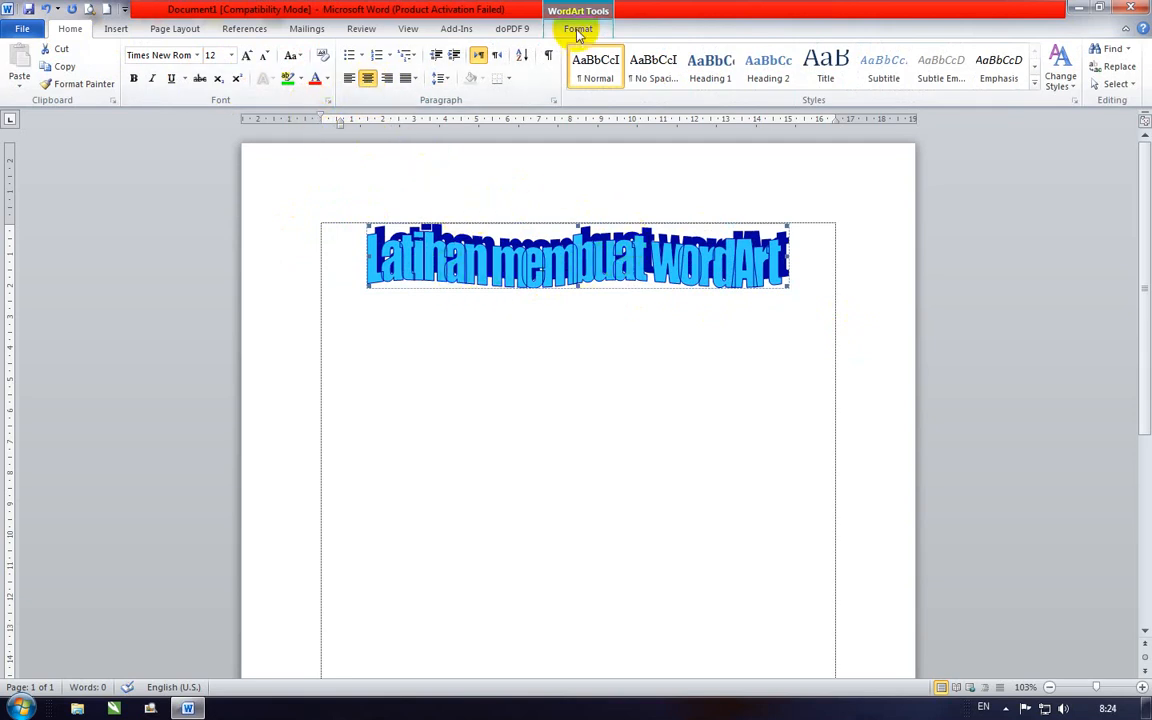
Change the WordArt title to the second style in the gallery's fourth row, a serif design with blue 3-D depth.
left_click(322, 345)
left_click(588, 266)
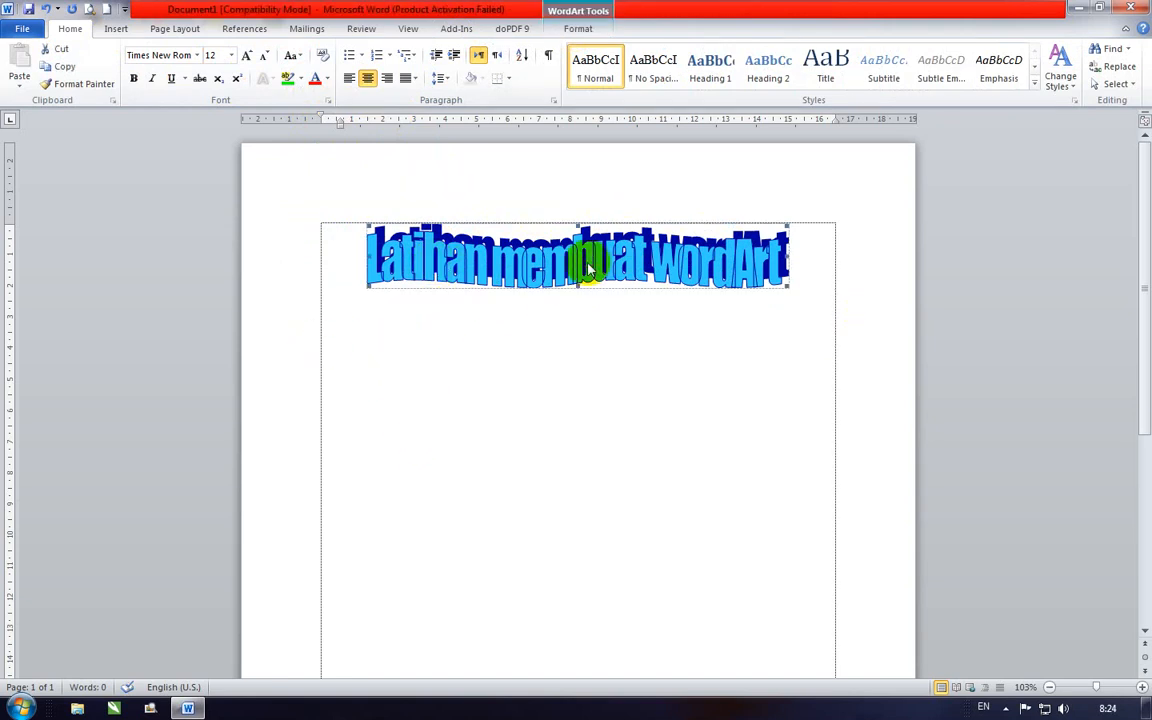
left_click(574, 29)
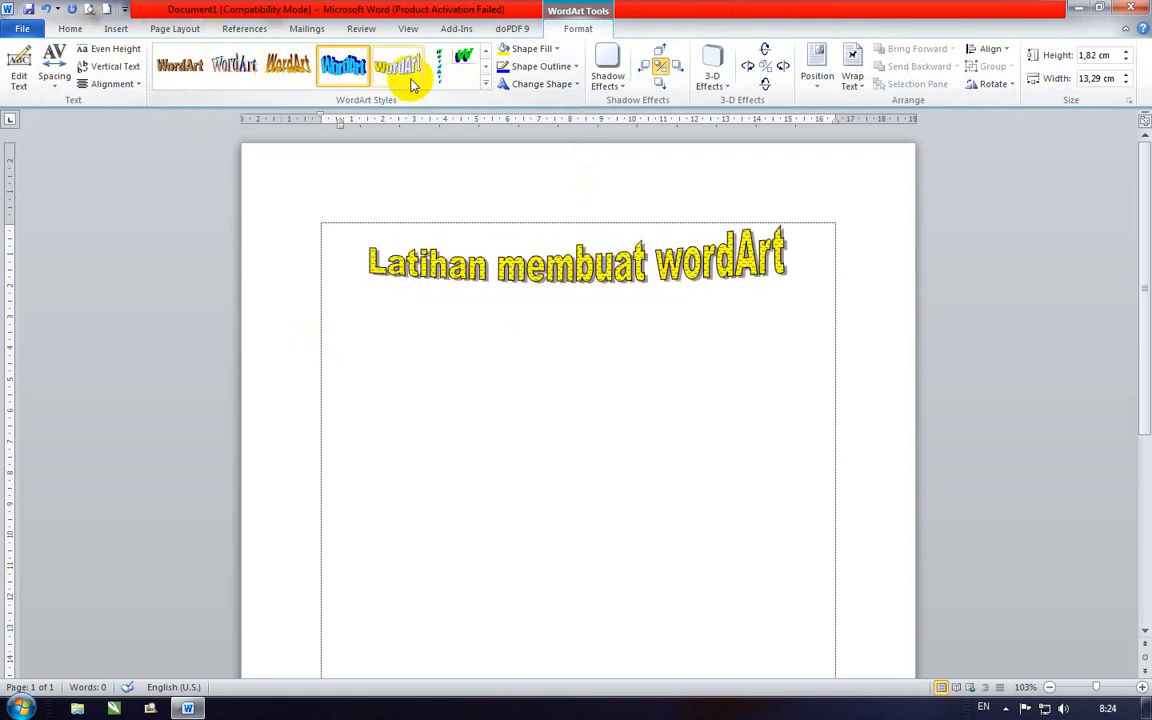
left_click(487, 85)
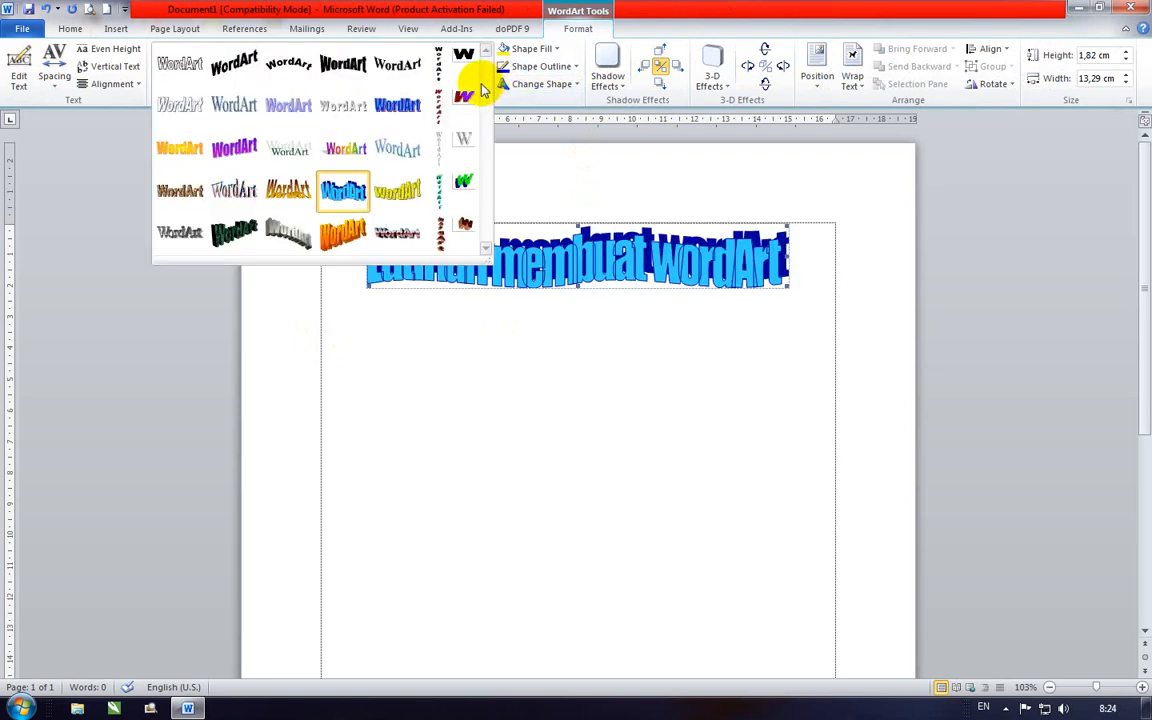
left_click(237, 192)
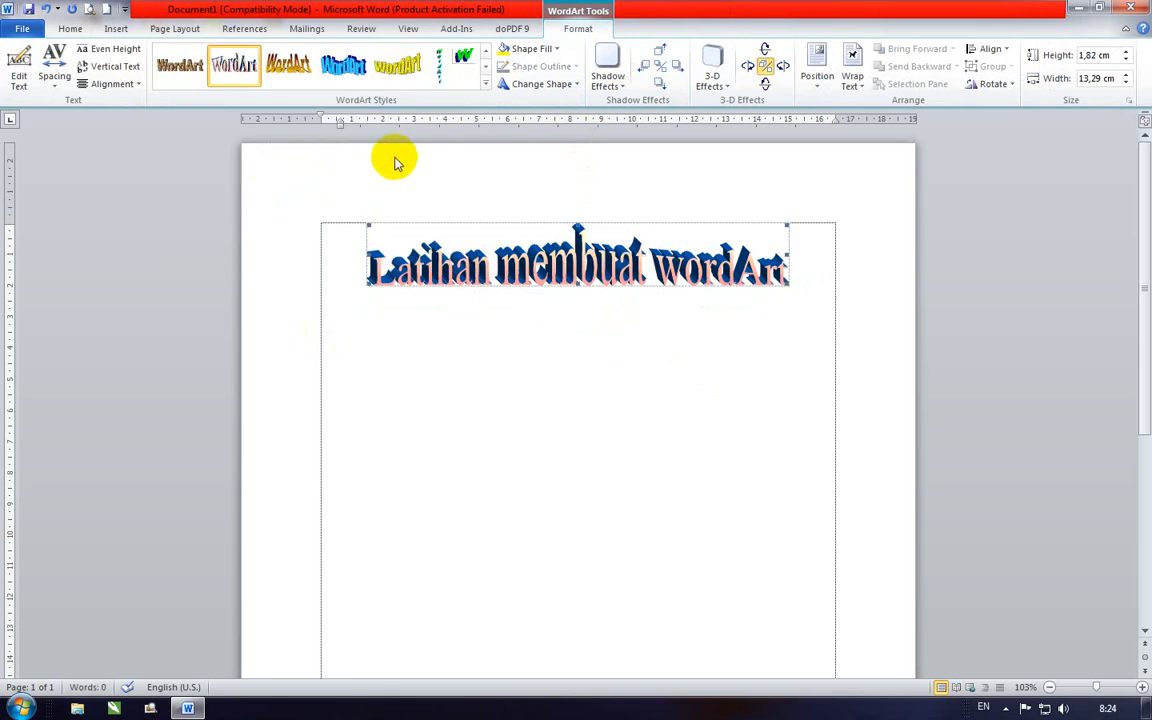
Set the WordArt's text wrapping to In Front of Text, trying Behind Text in between.
left_click(861, 89)
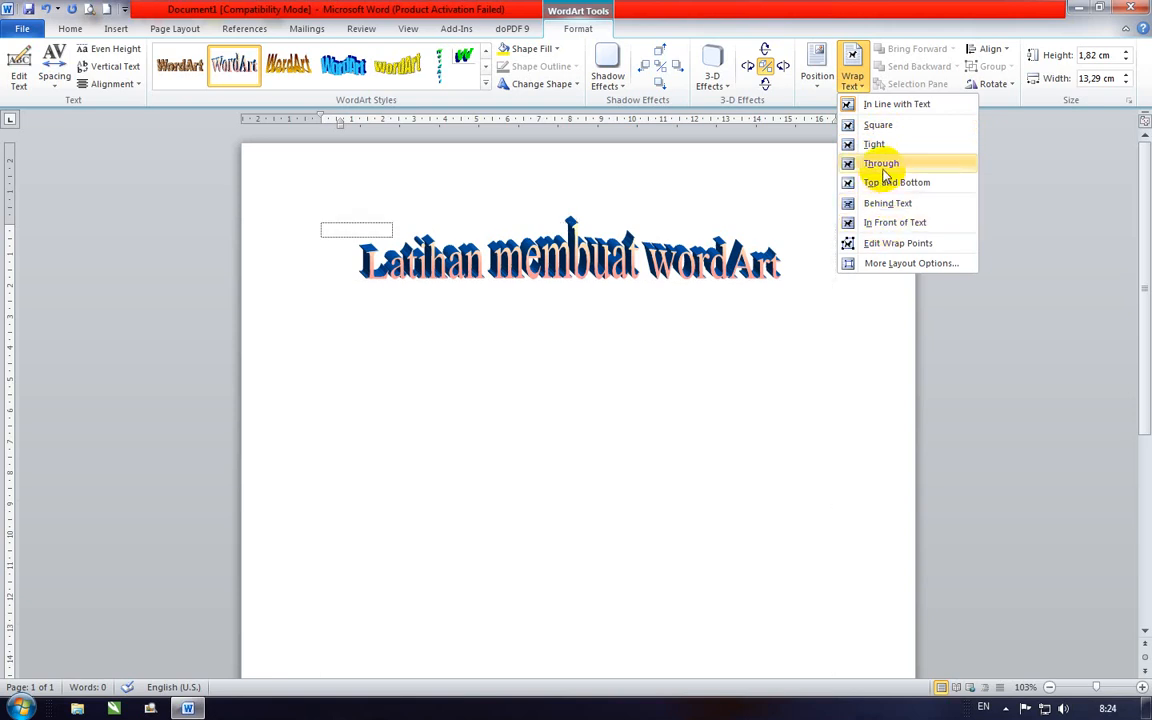
left_click(877, 223)
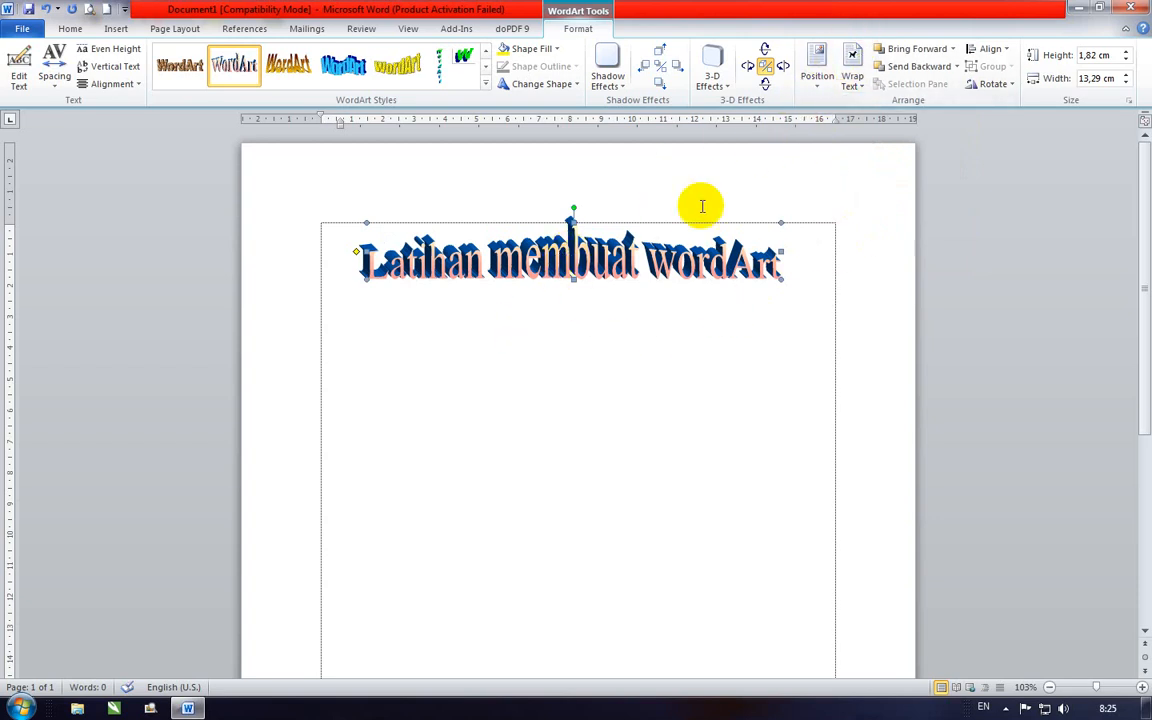
left_click(853, 78)
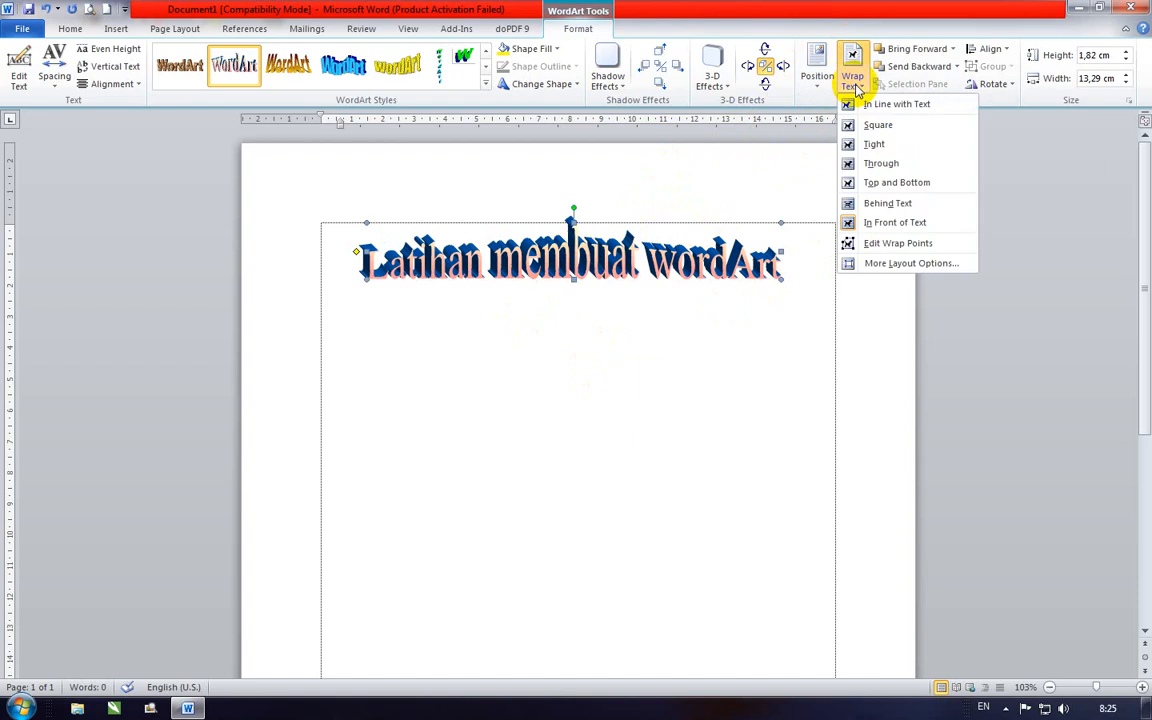
left_click(860, 206)
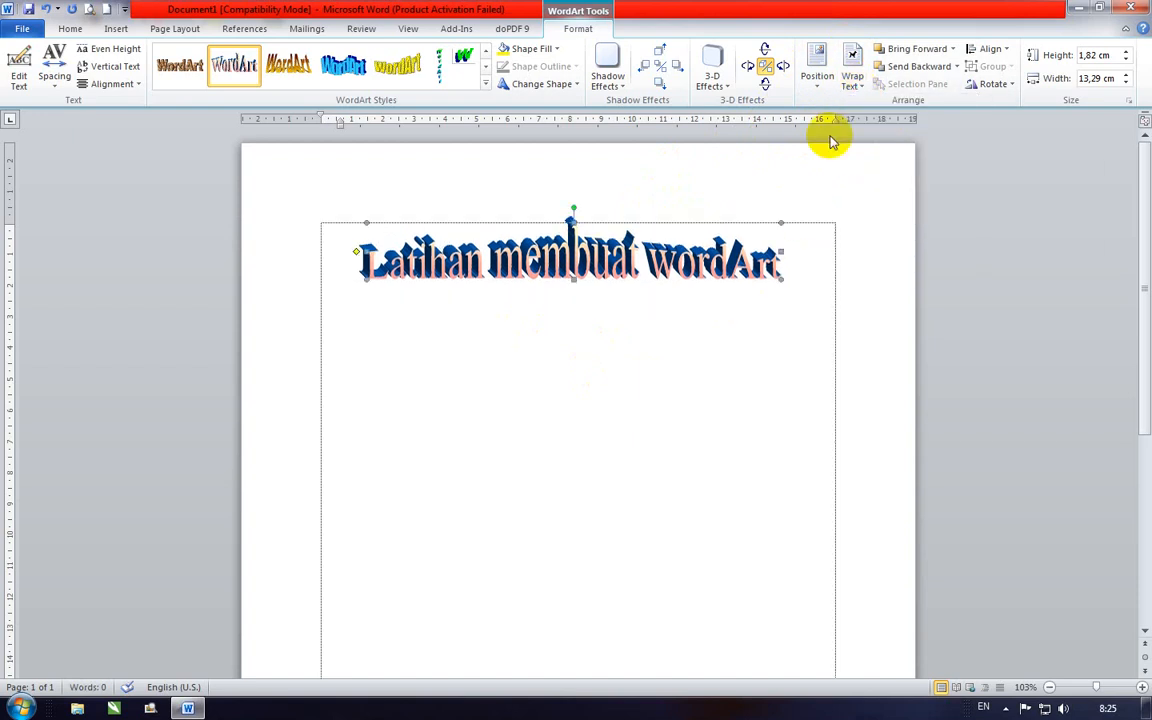
left_click(853, 76)
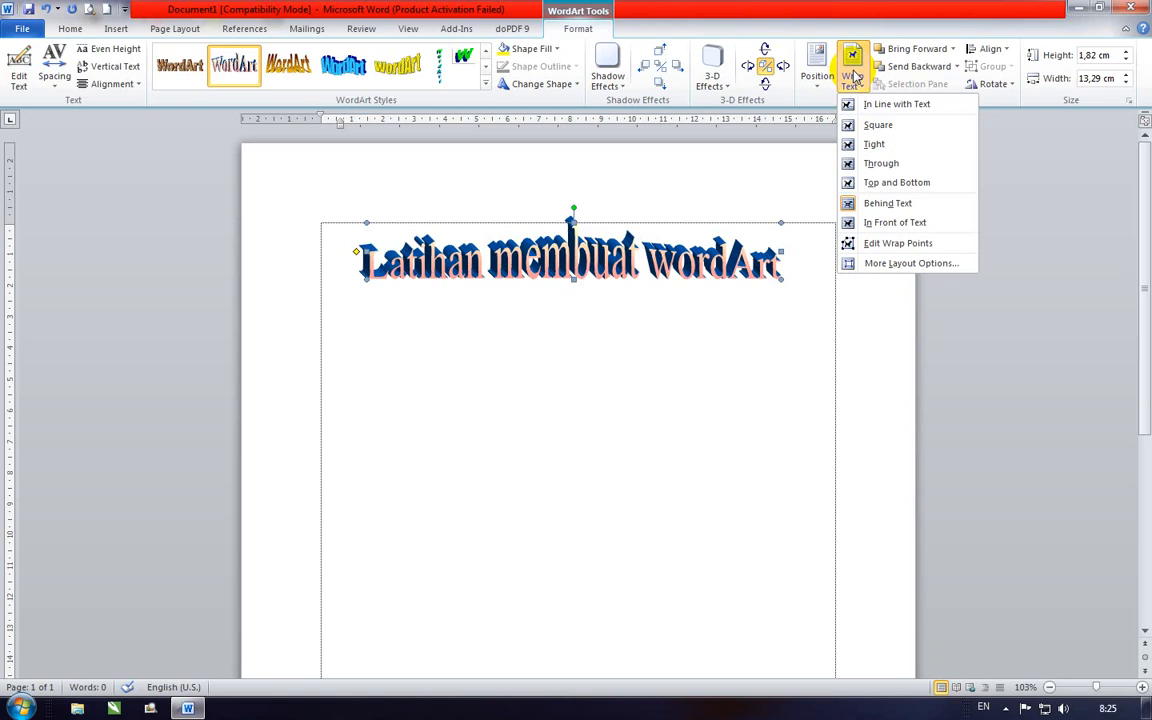
left_click(855, 222)
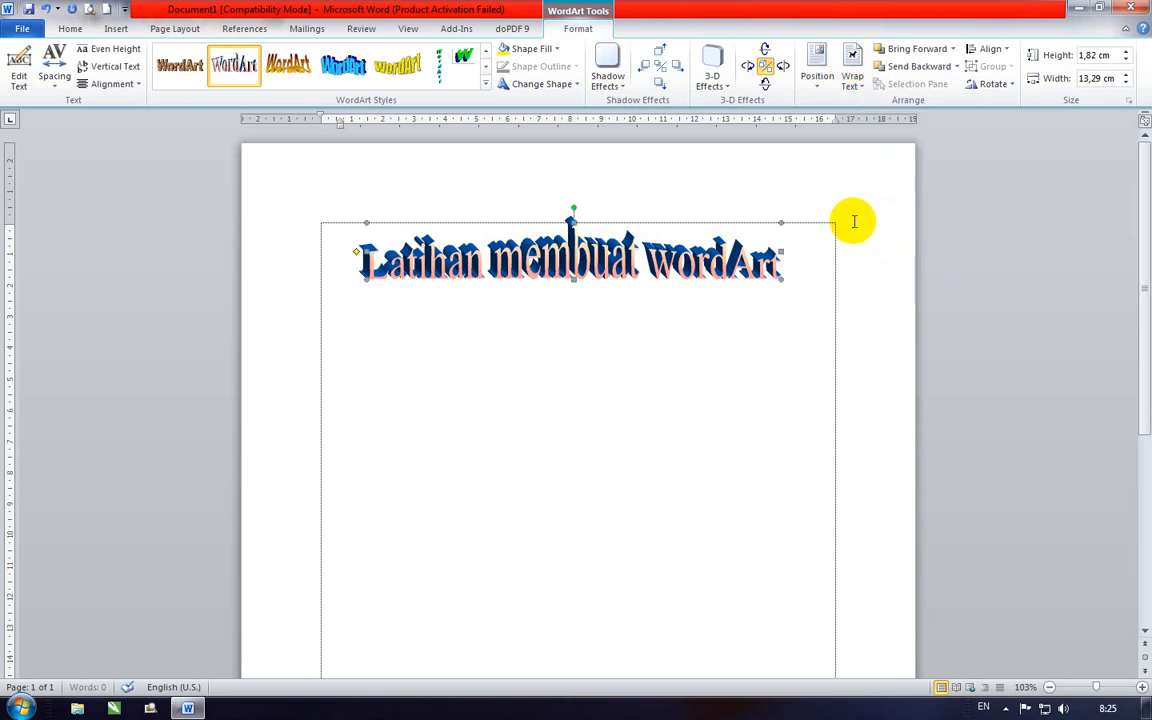
Insert a table with 5 columns and 11 rows below the WordArt title.
left_click(380, 327)
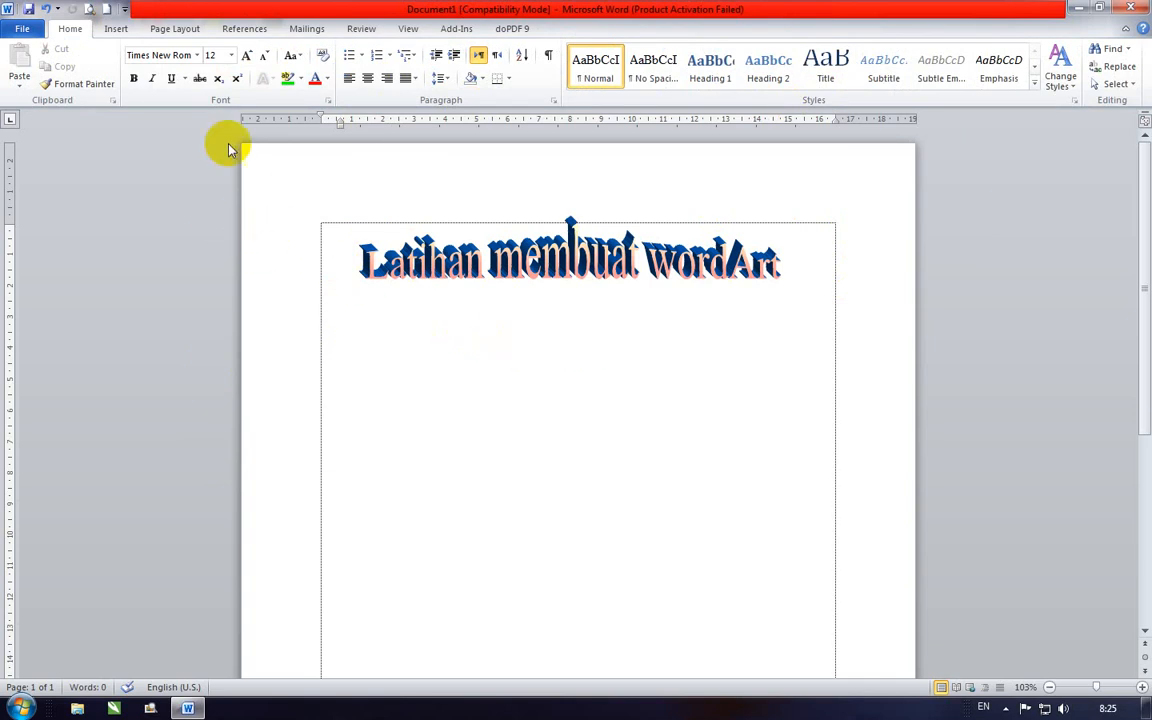
left_click(117, 30)
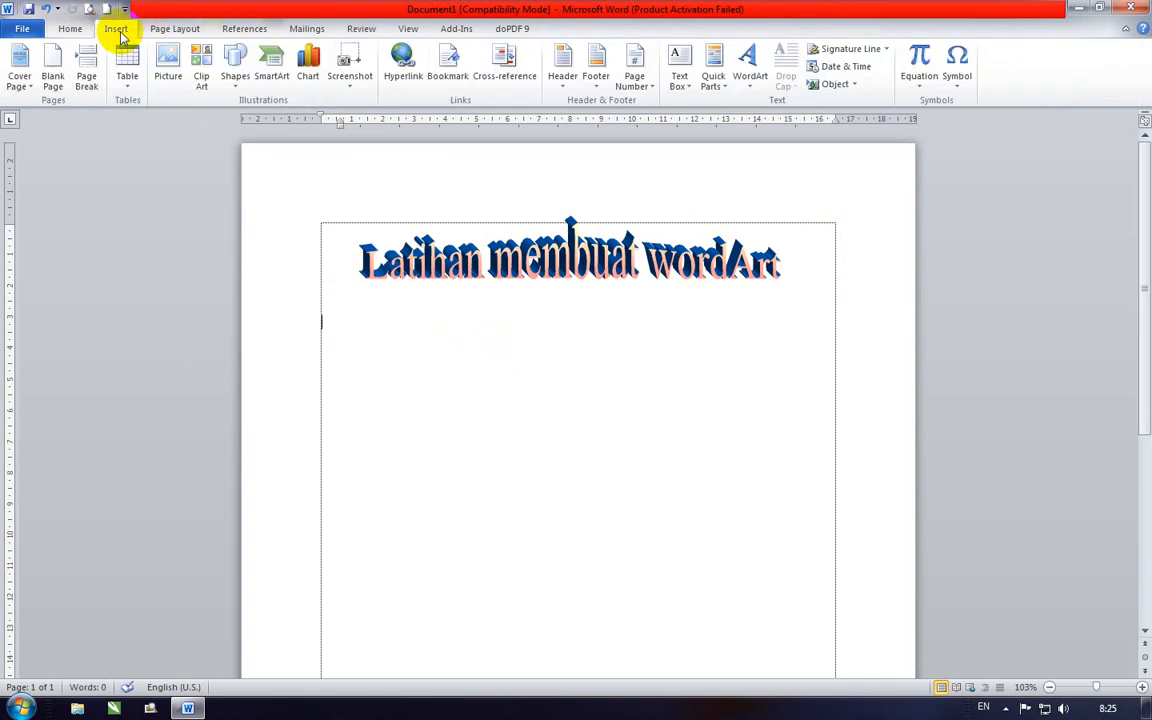
left_click(127, 82)
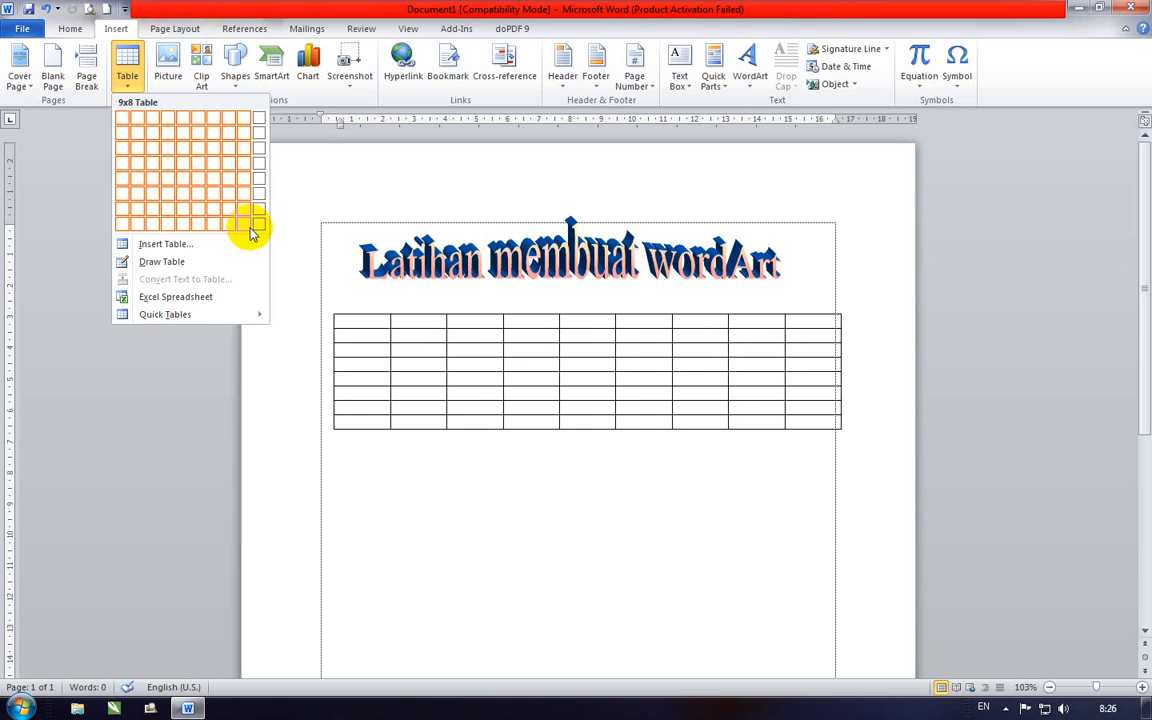
left_click(165, 245)
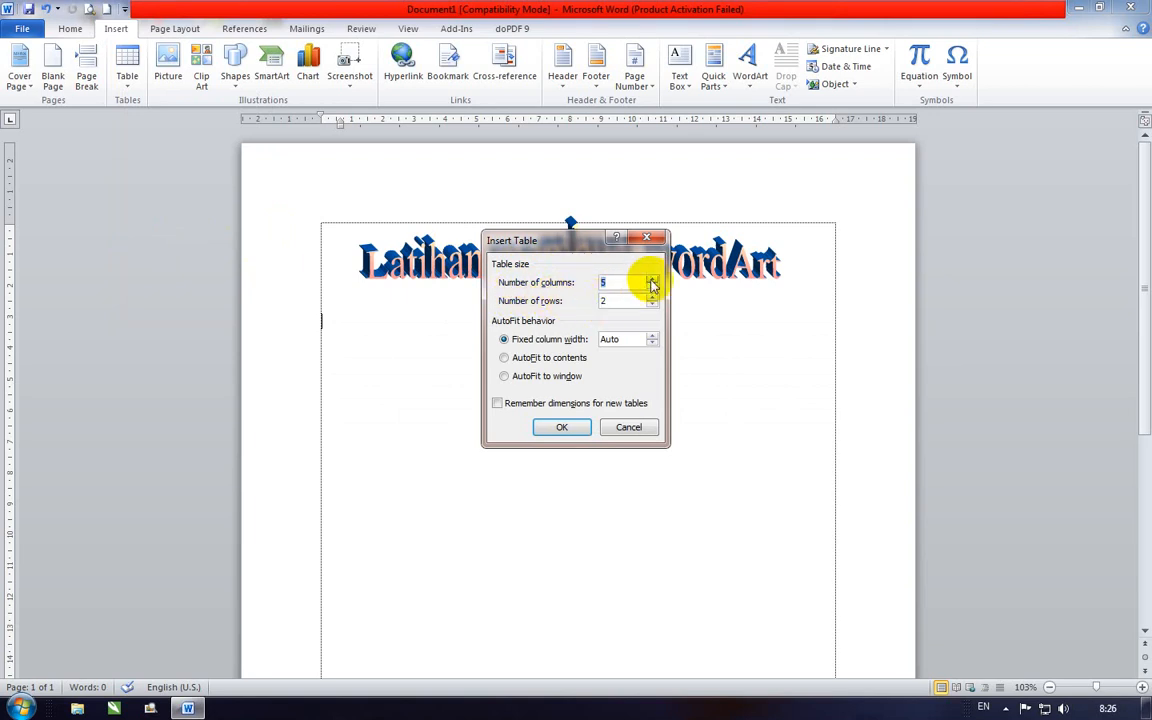
left_click(614, 300)
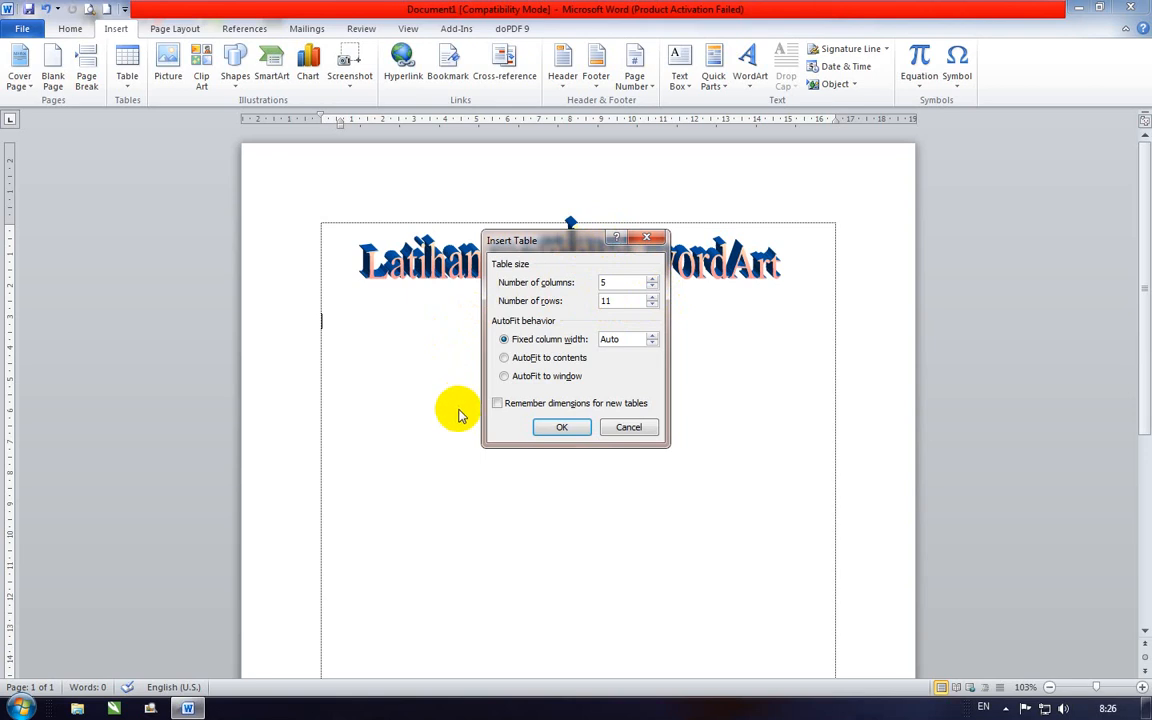
left_click(548, 427)
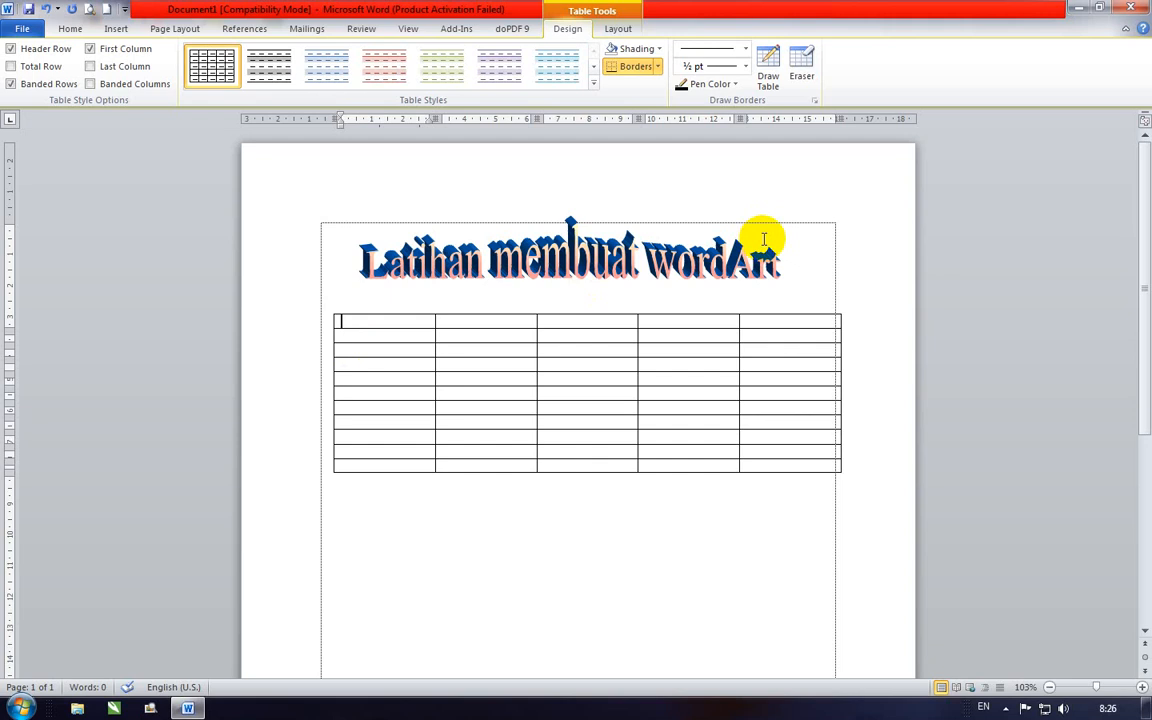
Fill the first four header cells of the table with "No Urut", "Nama Barang", "Jumlah Barang" and "Harga".
type("No Urut")
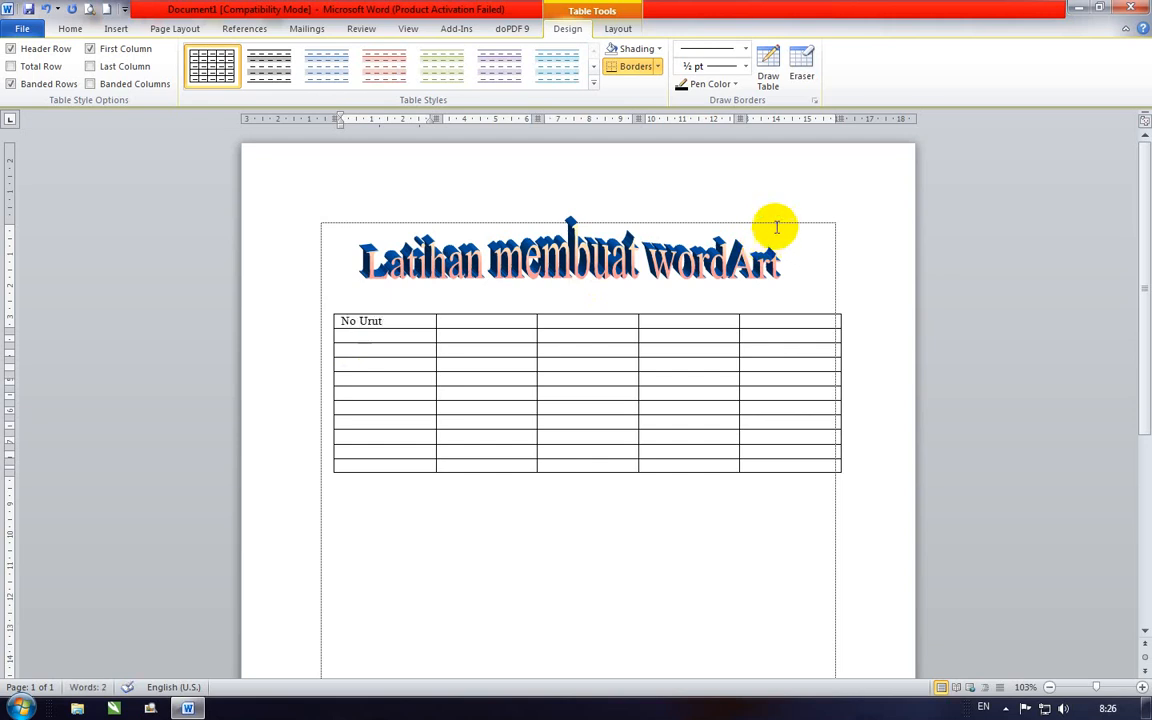
left_click(481, 320)
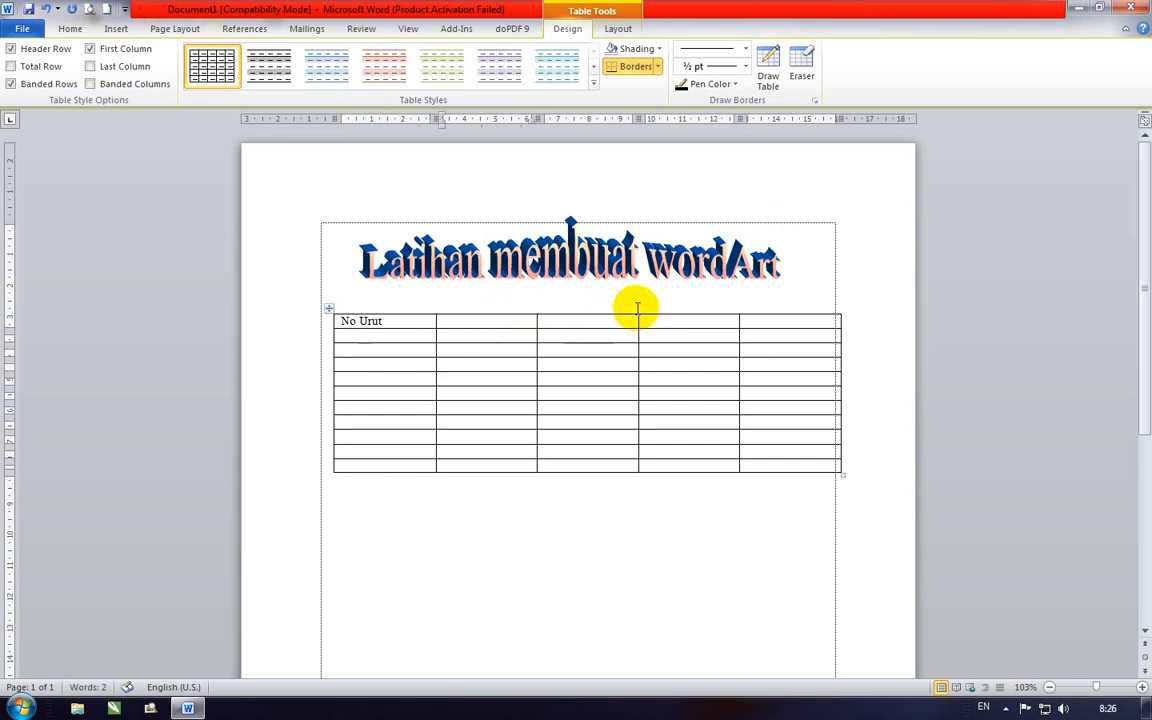
type("Nama Ba")
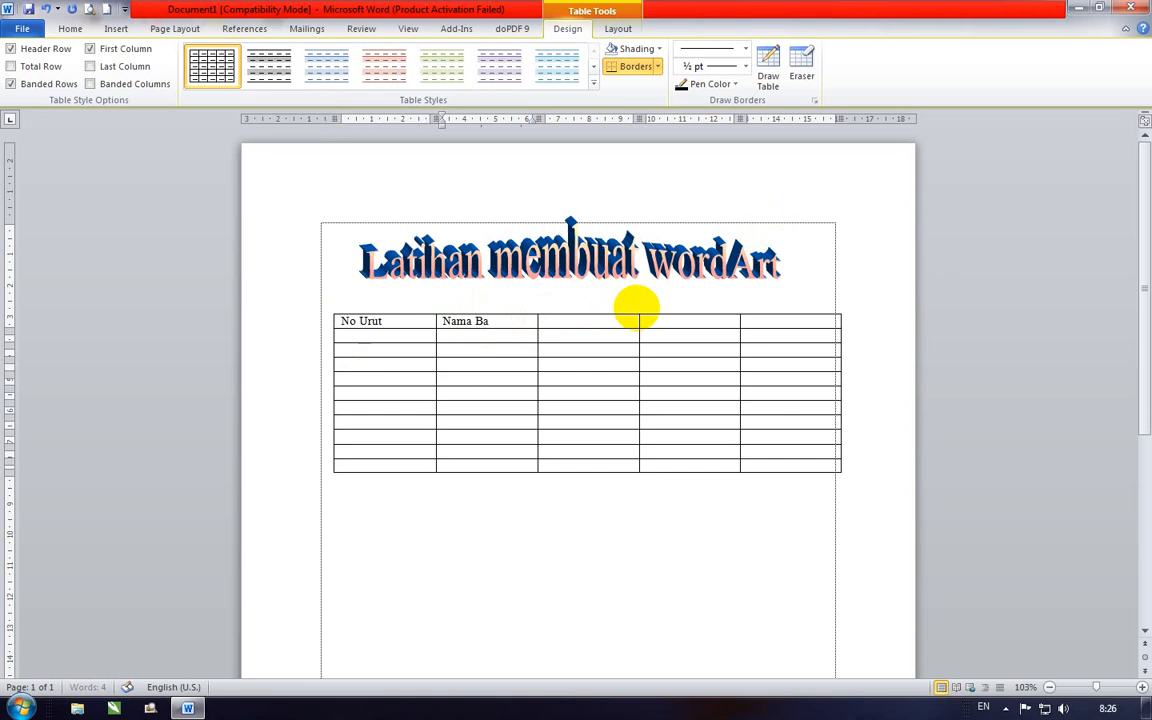
type("rang")
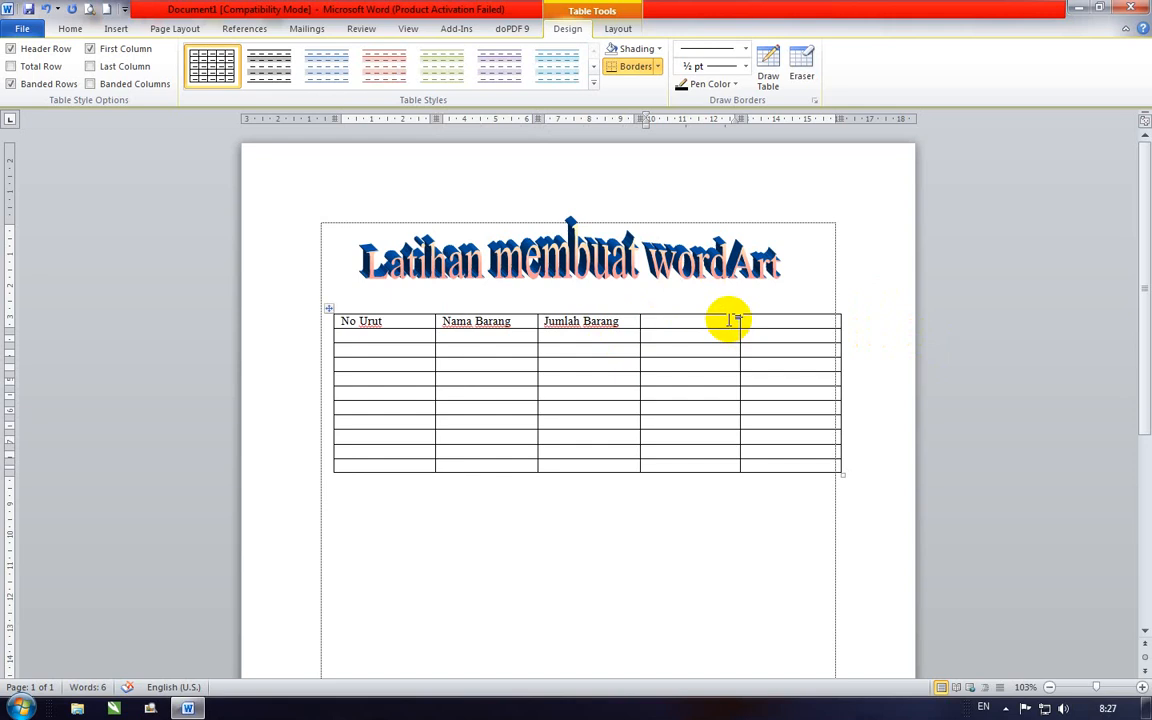
left_click(731, 320)
type("Harga")
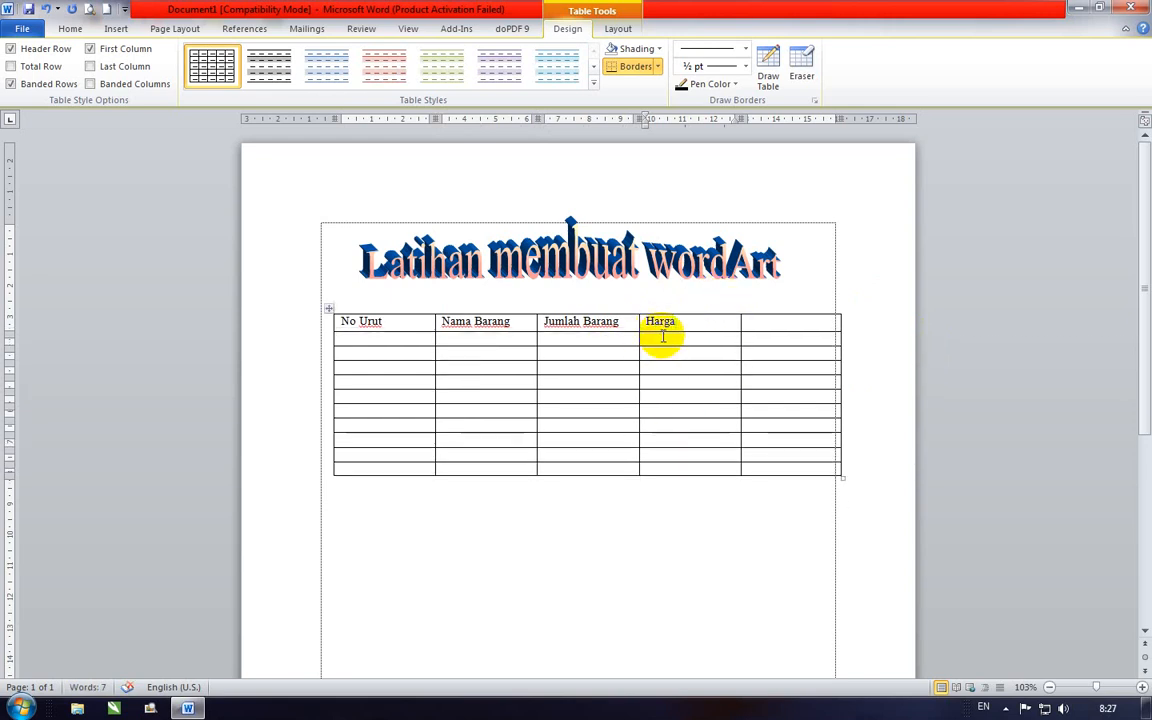
Undo the extra line in the "Harga" cell, then enter "Satuan" below it and "Total" in the second row's last cell.
key("ctrl+z")
left_click_drag(662, 337, 663, 344)
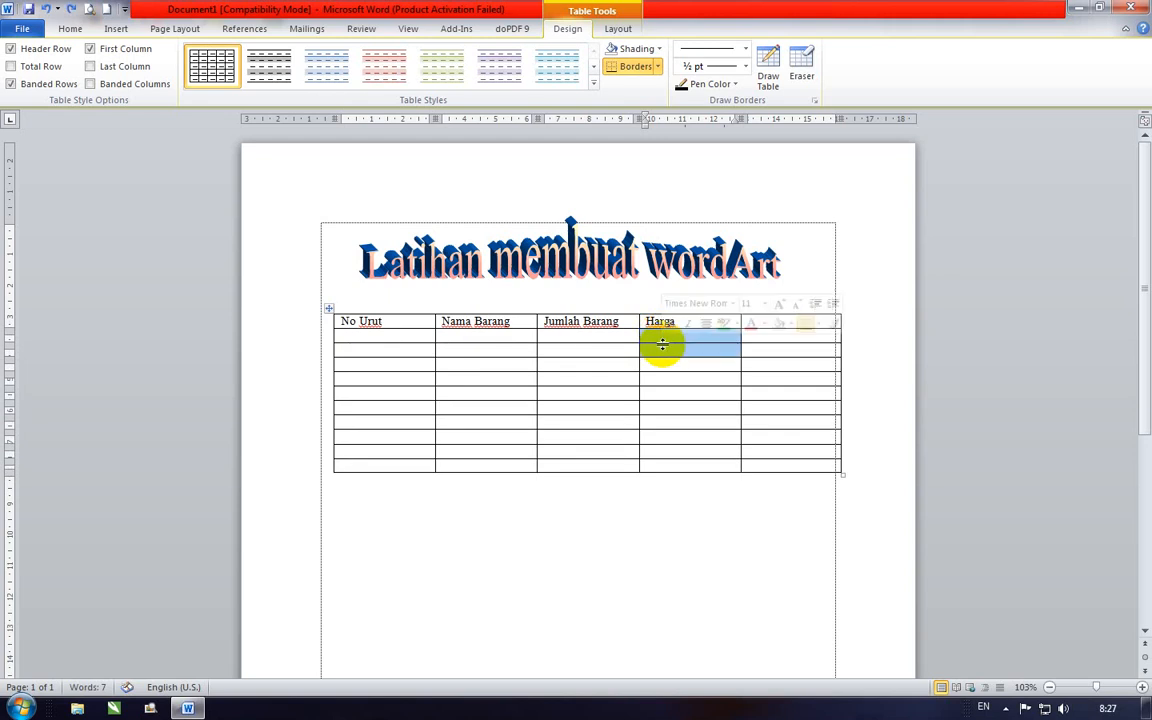
left_click(661, 342)
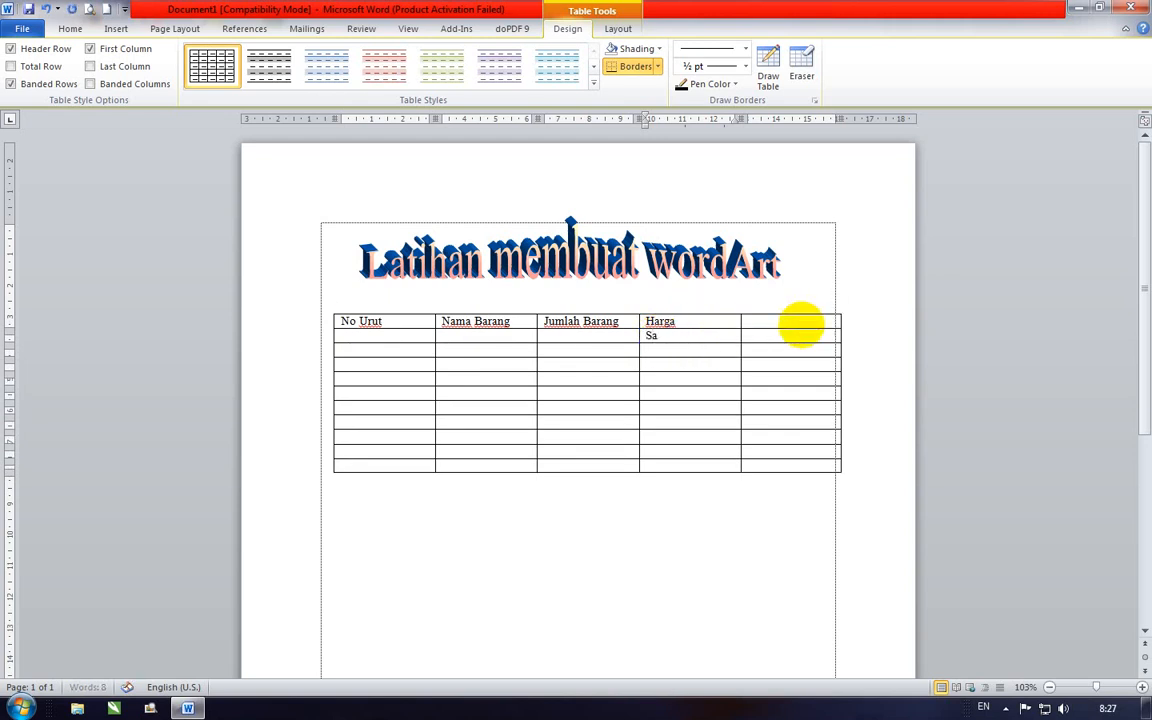
type("Satuan")
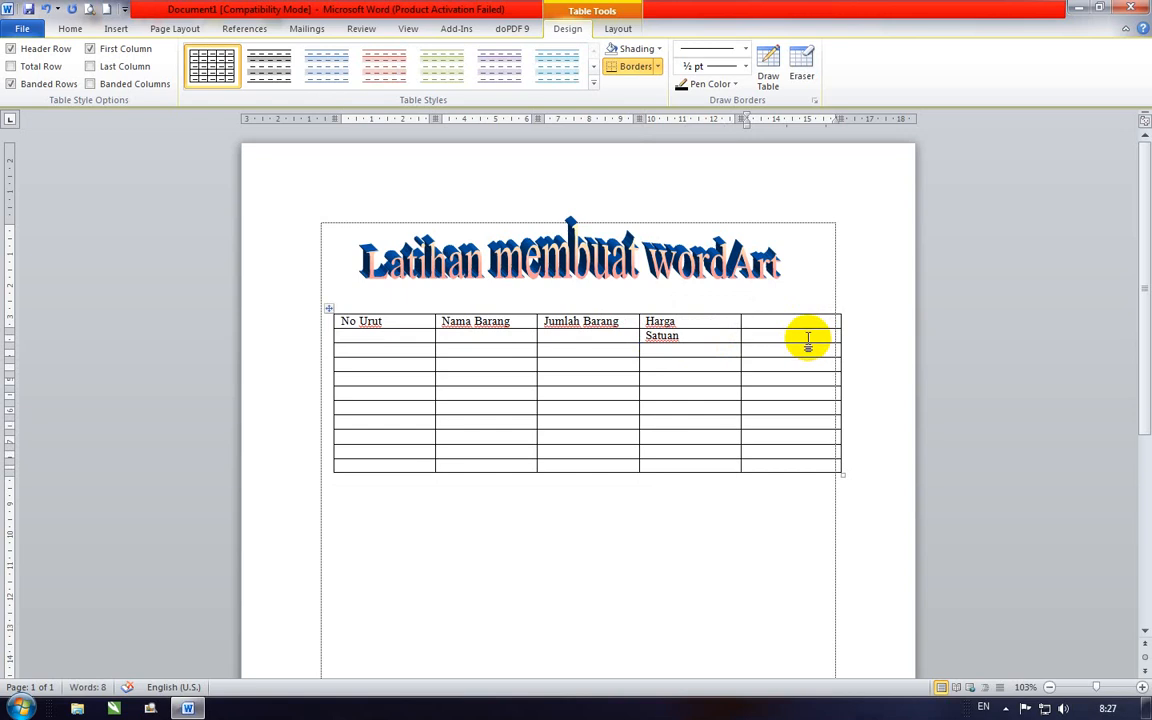
type("Tota")
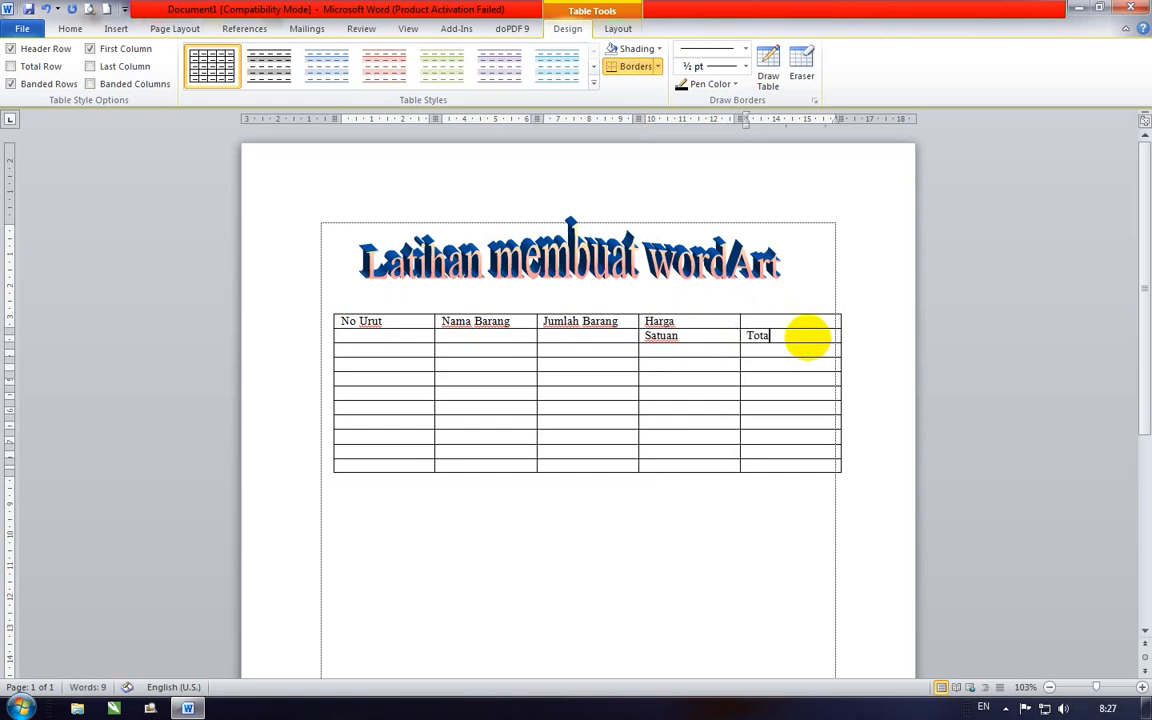
type("l")
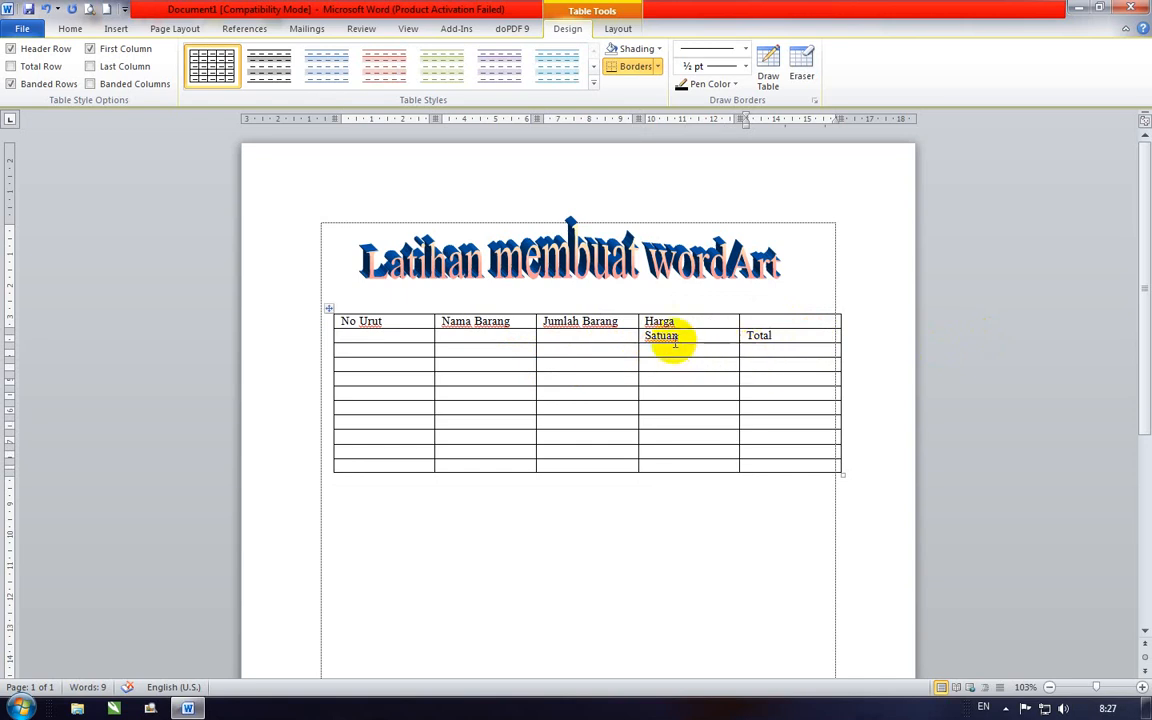
Centre the text of the "No Urut" heading and of the whole "Nama Barang" column.
left_click(646, 322)
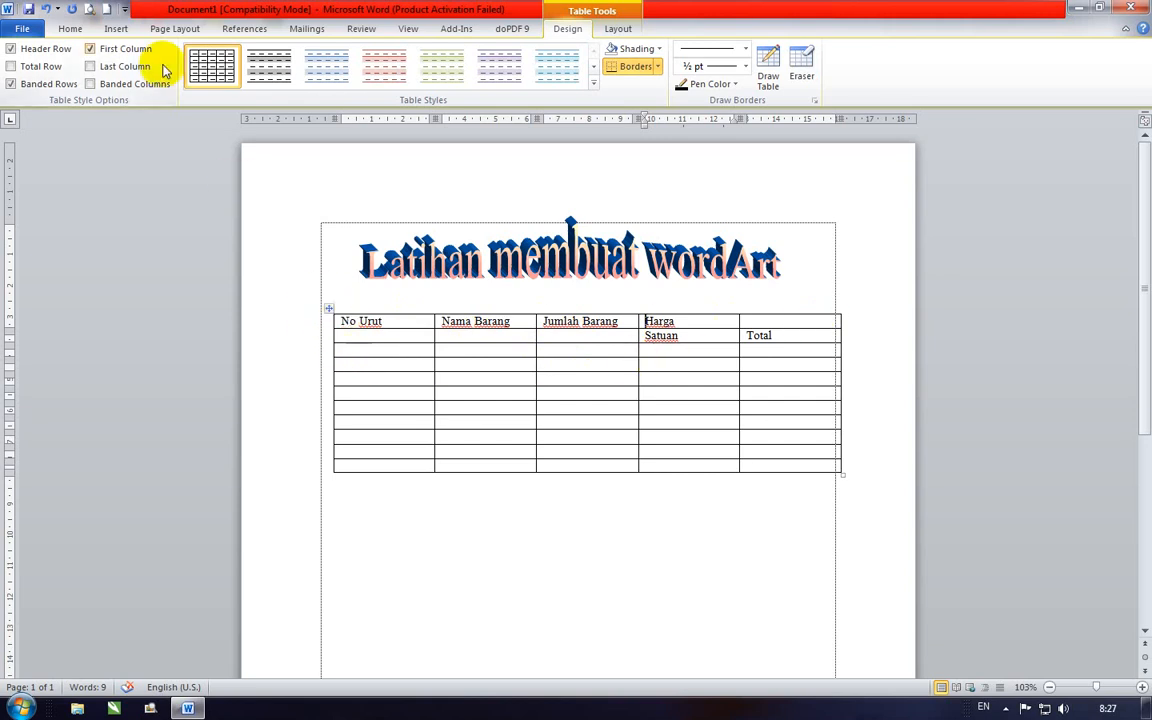
left_click(72, 29)
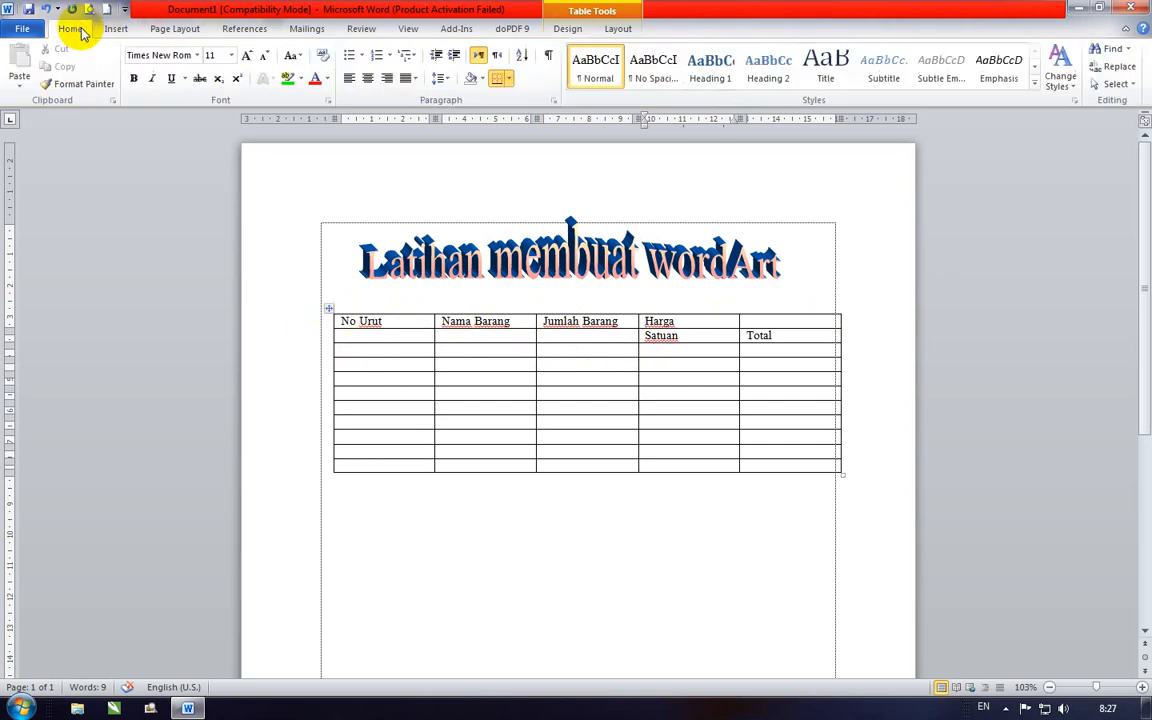
left_click_drag(337, 322, 425, 322)
left_click(369, 82)
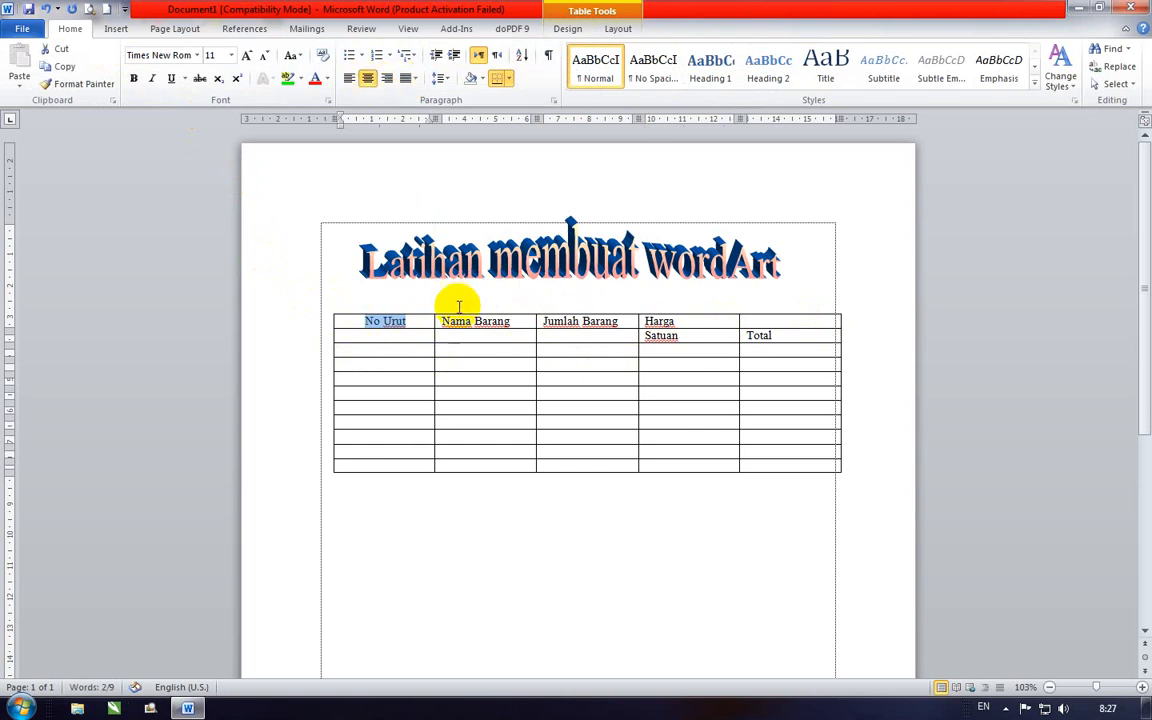
left_click(443, 313)
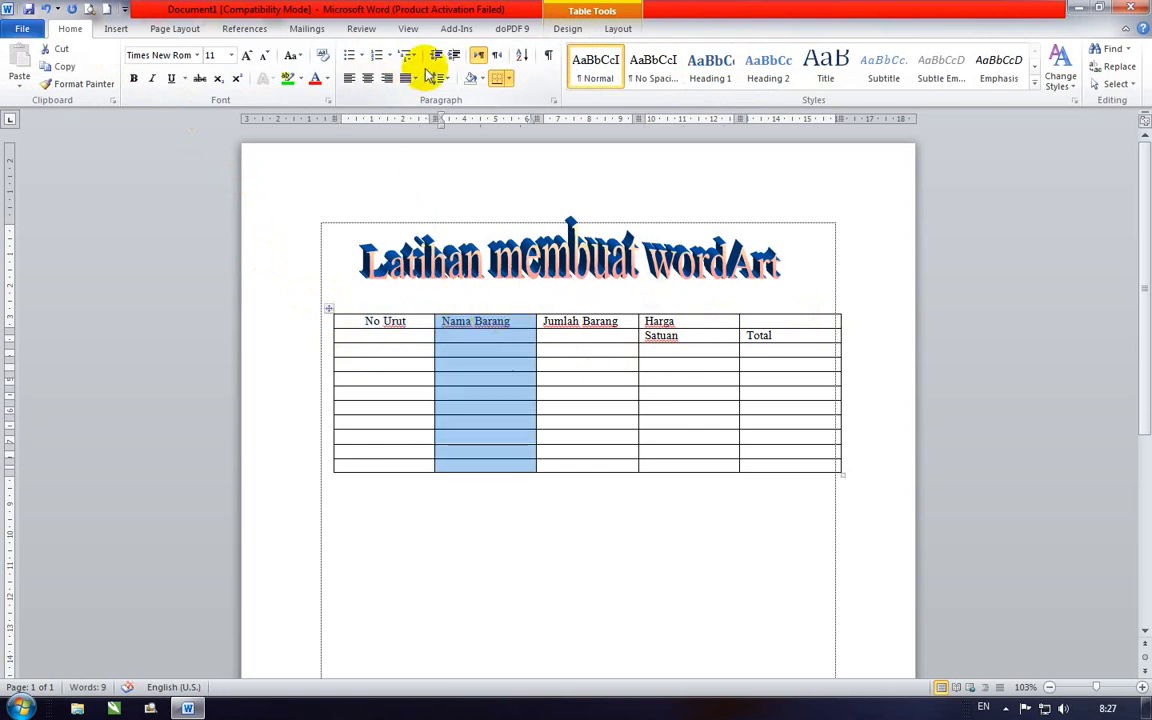
left_click(369, 78)
left_click(565, 321)
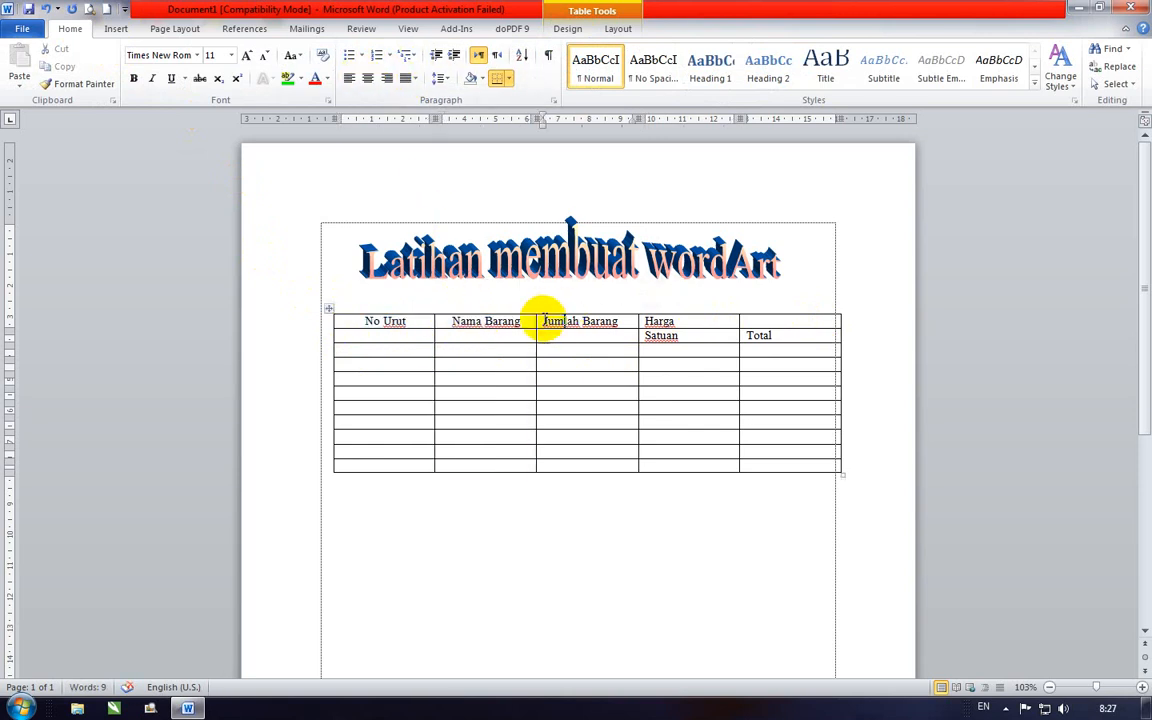
left_click_drag(546, 318, 625, 327)
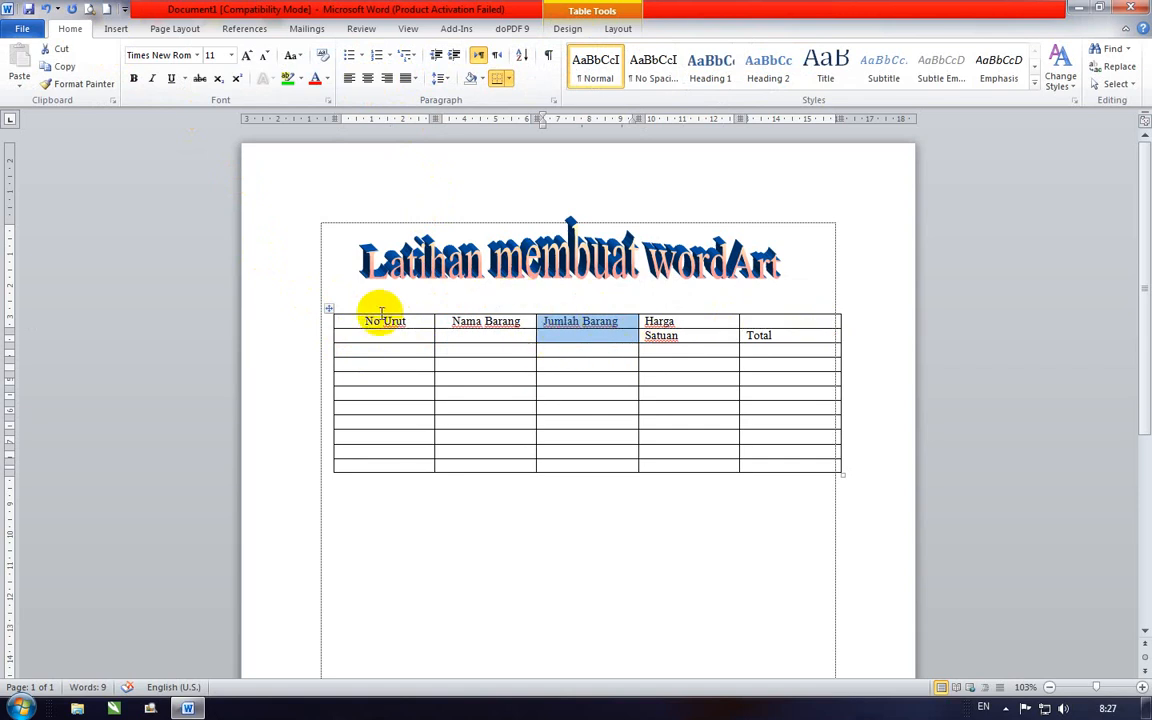
left_click(568, 321)
Centre the "Harga" heading and the "Satuan" and "Total" subheadings in their cells.
left_click_drag(645, 321, 733, 324)
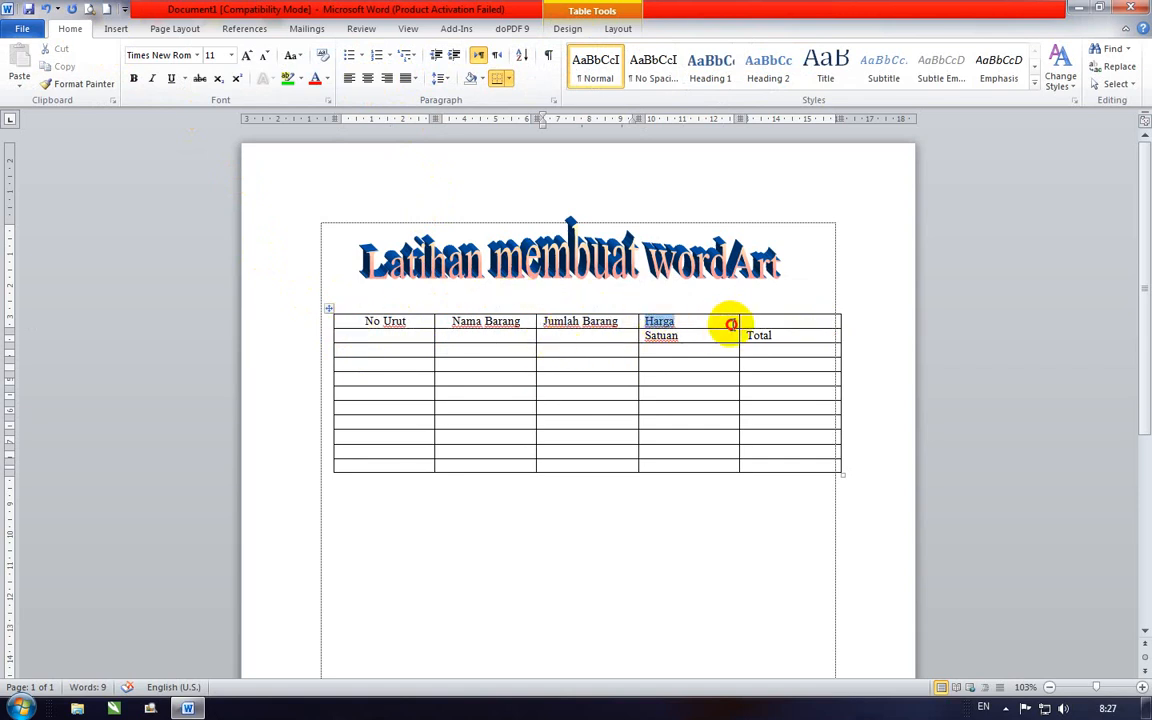
left_click(369, 78)
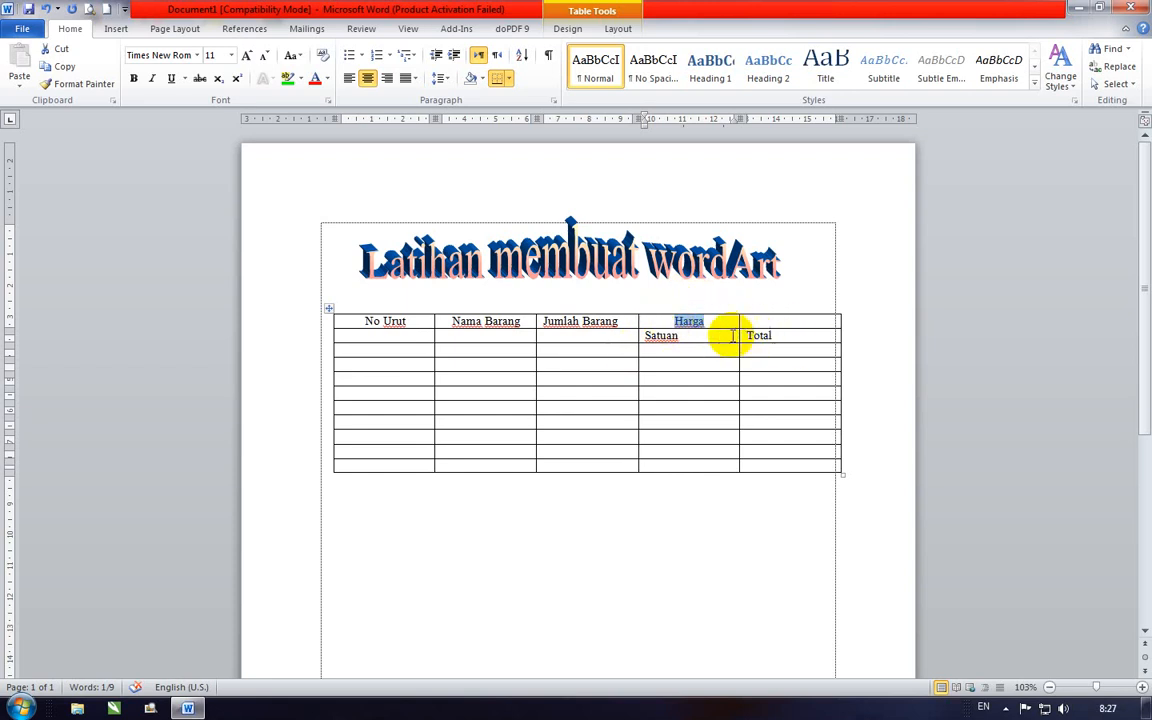
left_click_drag(653, 335, 770, 336)
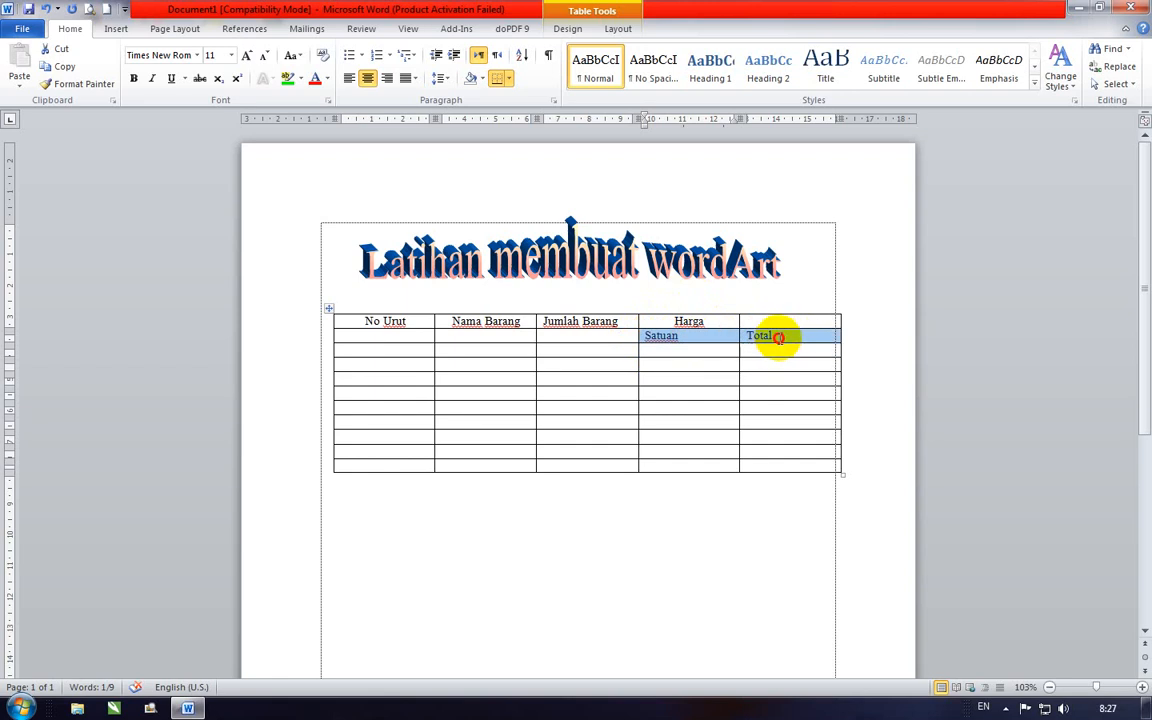
left_click(368, 78)
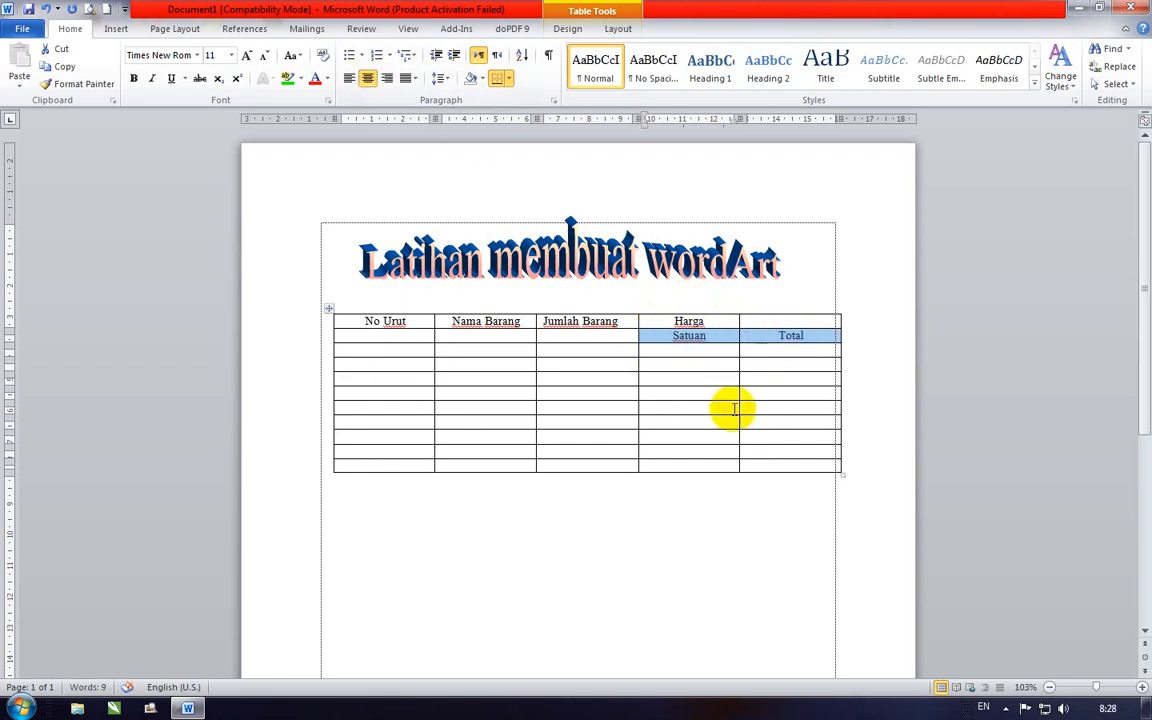
Merge the "Harga" cell with the empty header cell beside it and align its text to the centre.
left_click(706, 335)
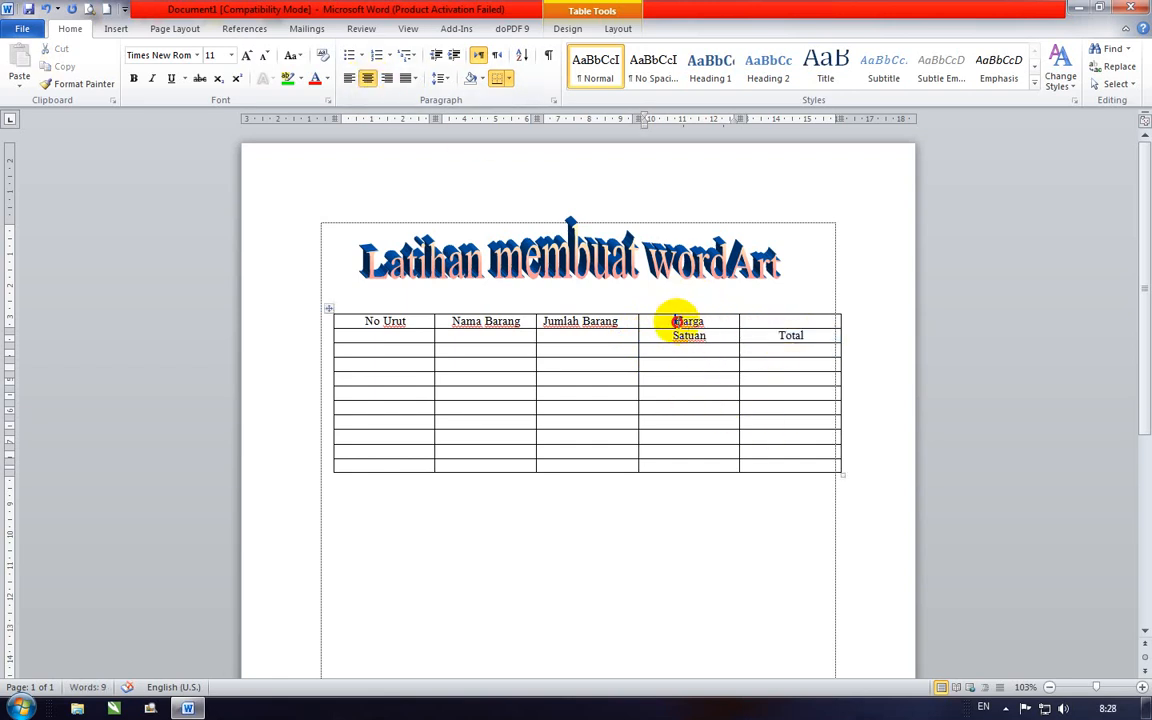
left_click_drag(674, 321, 772, 324)
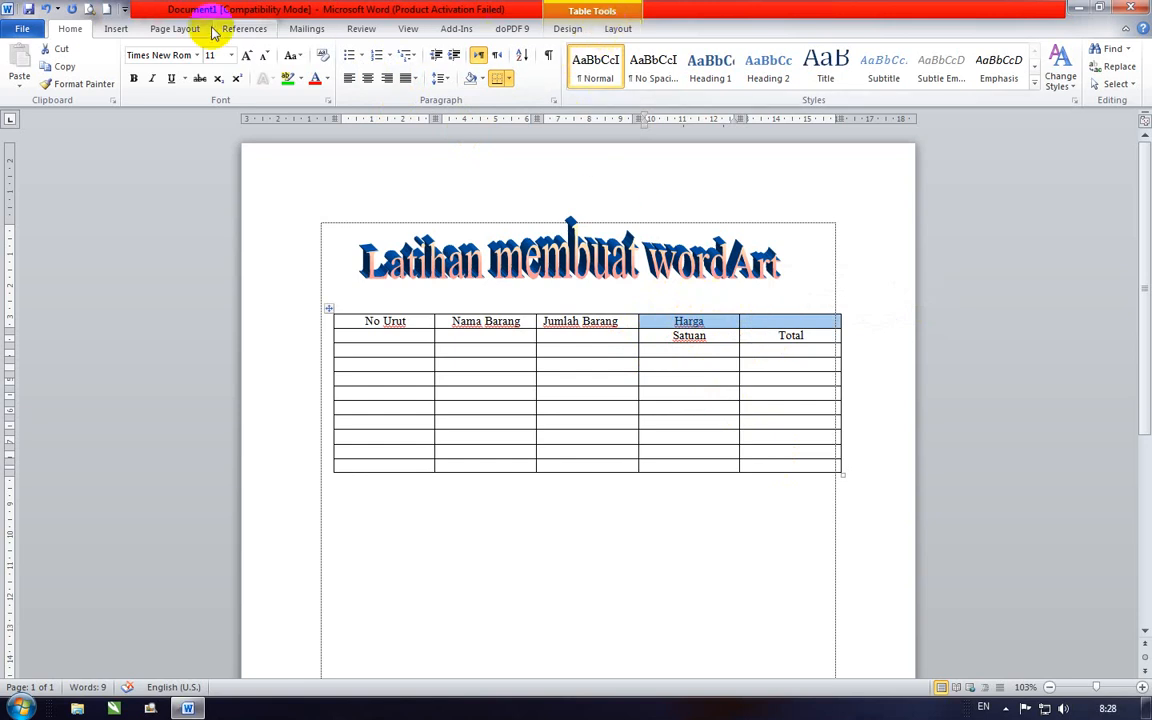
left_click(630, 34)
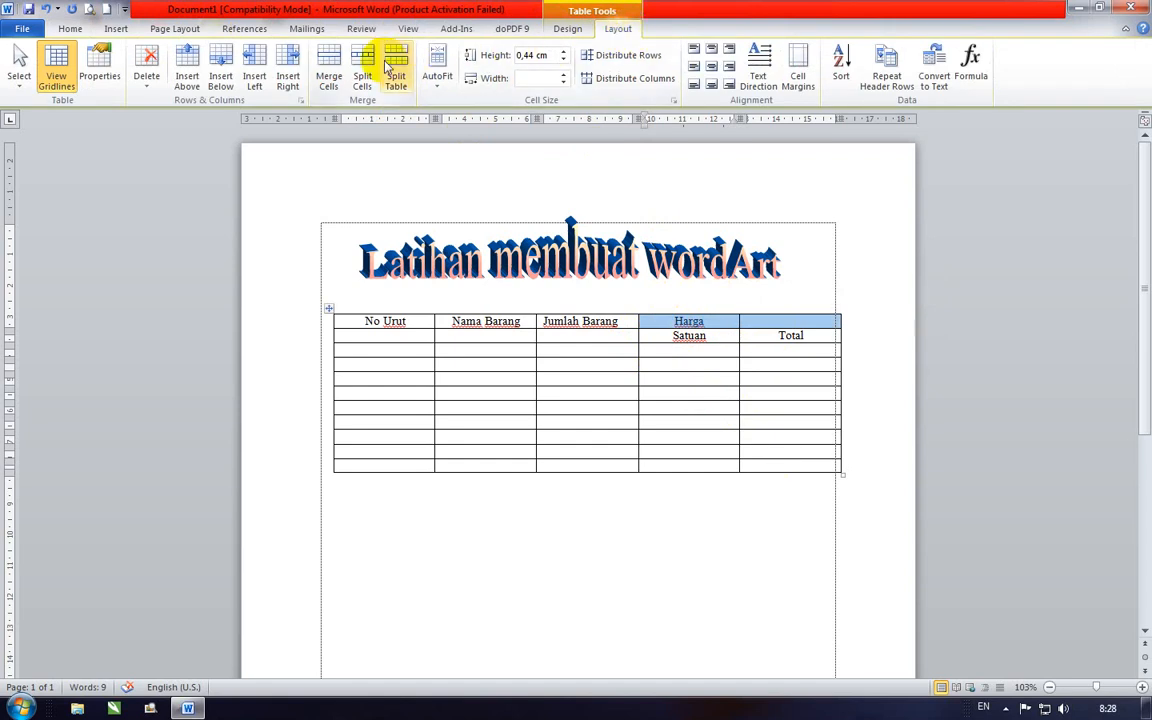
left_click(331, 84)
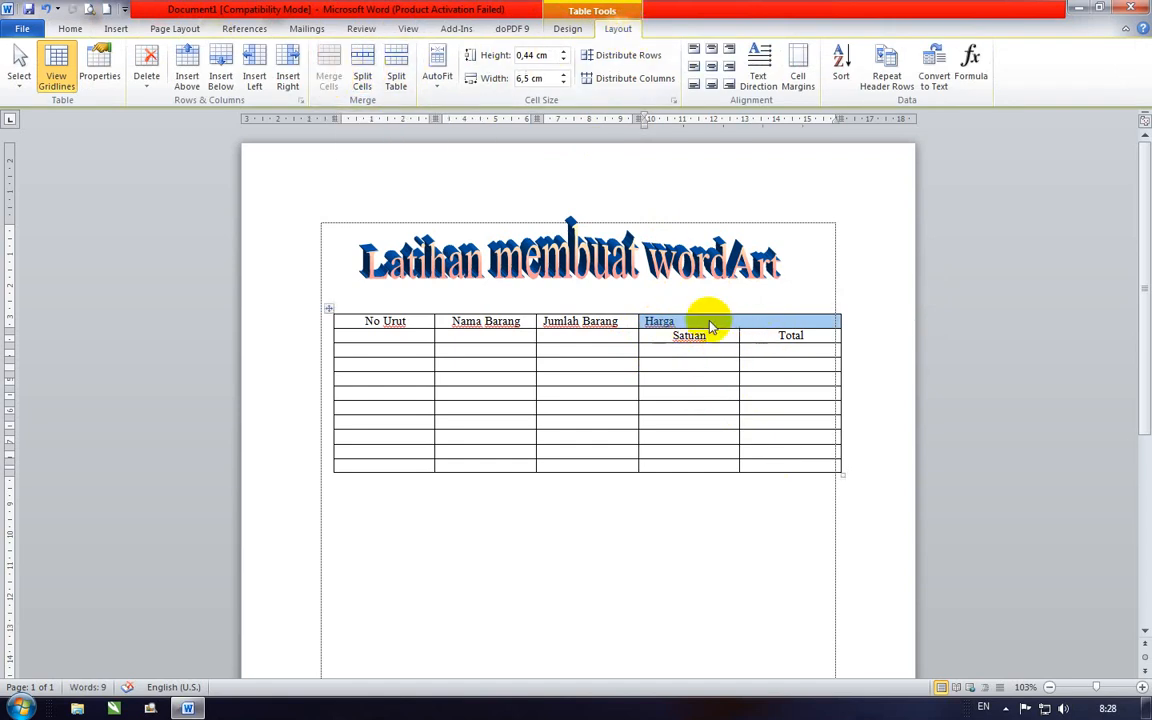
left_click(714, 72)
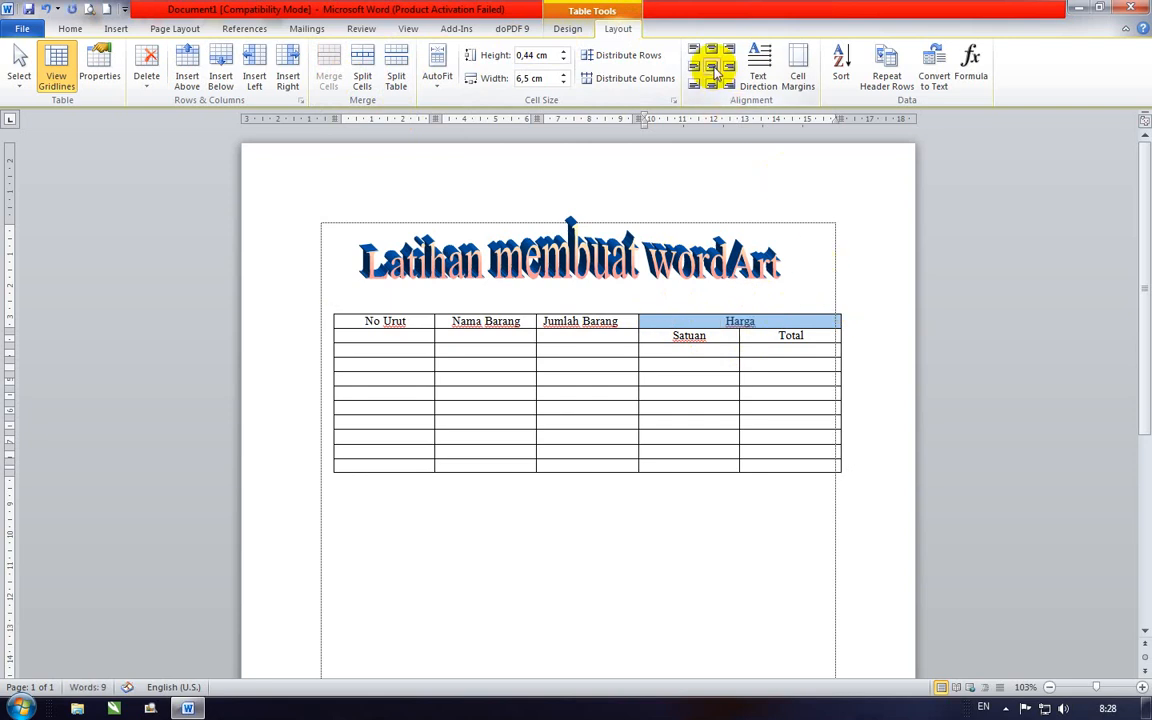
left_click(735, 378)
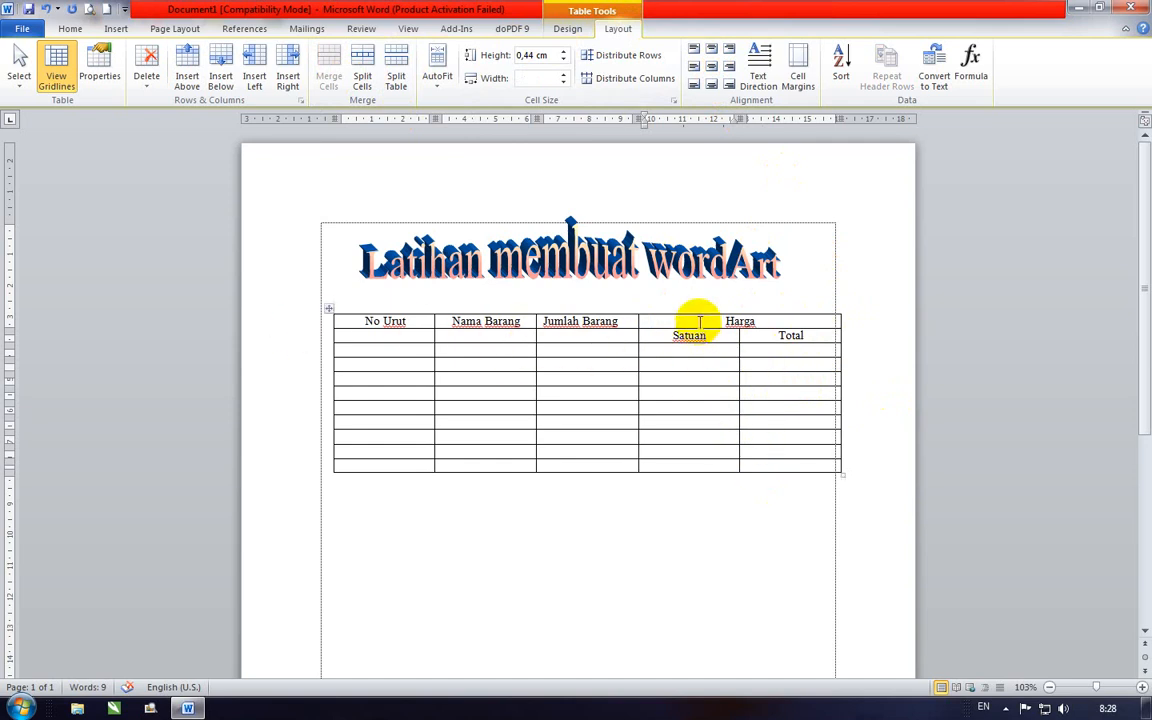
Merge each of the "Jumlah Barang", "Nama Barang" and "No Urut" header cells with the empty cell below it.
left_click(580, 336)
left_click(496, 337)
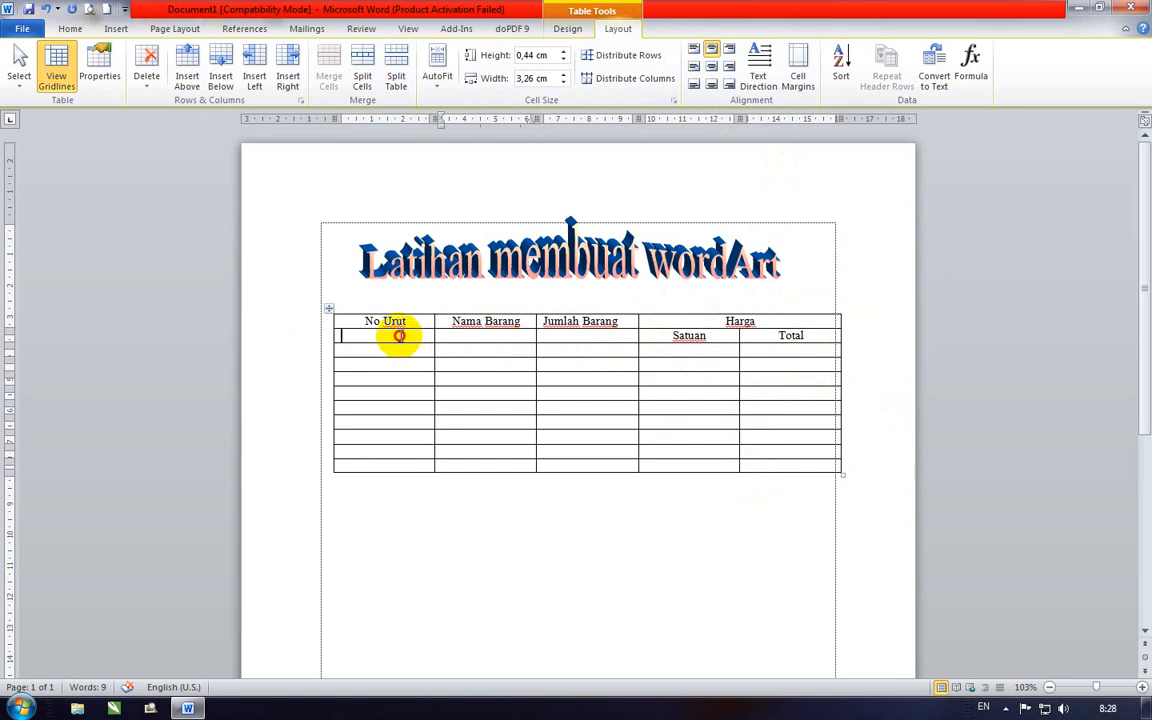
left_click(565, 336)
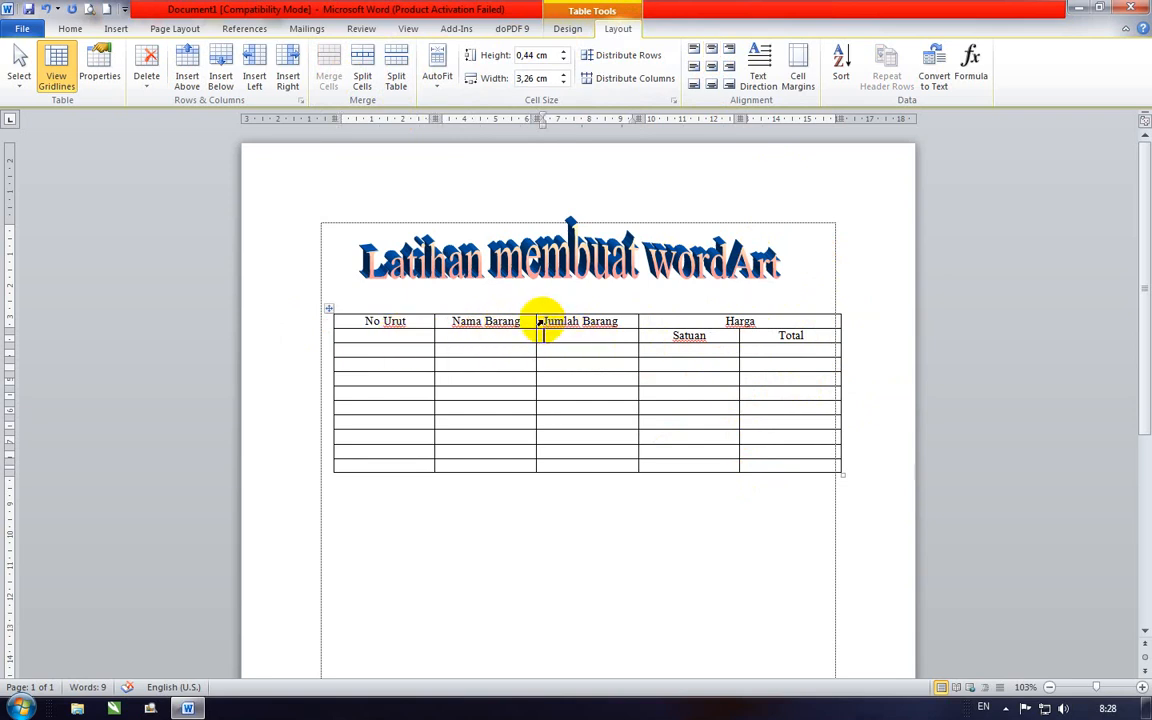
left_click(540, 322)
left_click_drag(540, 322, 553, 335)
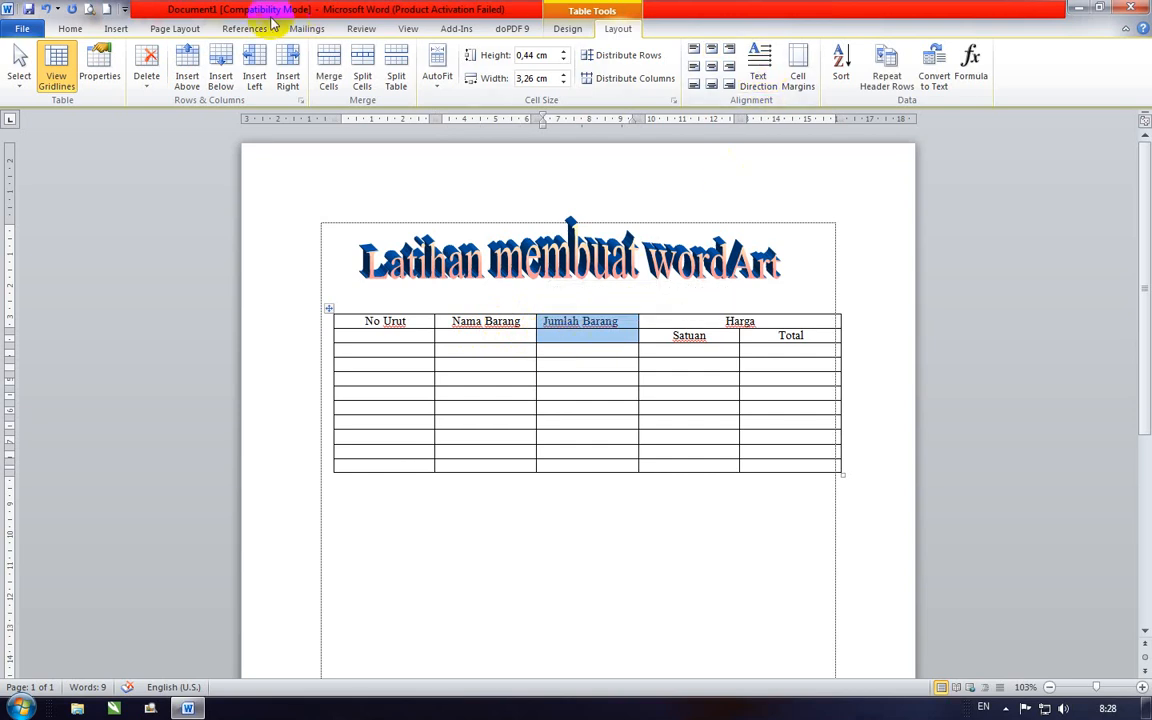
left_click(329, 78)
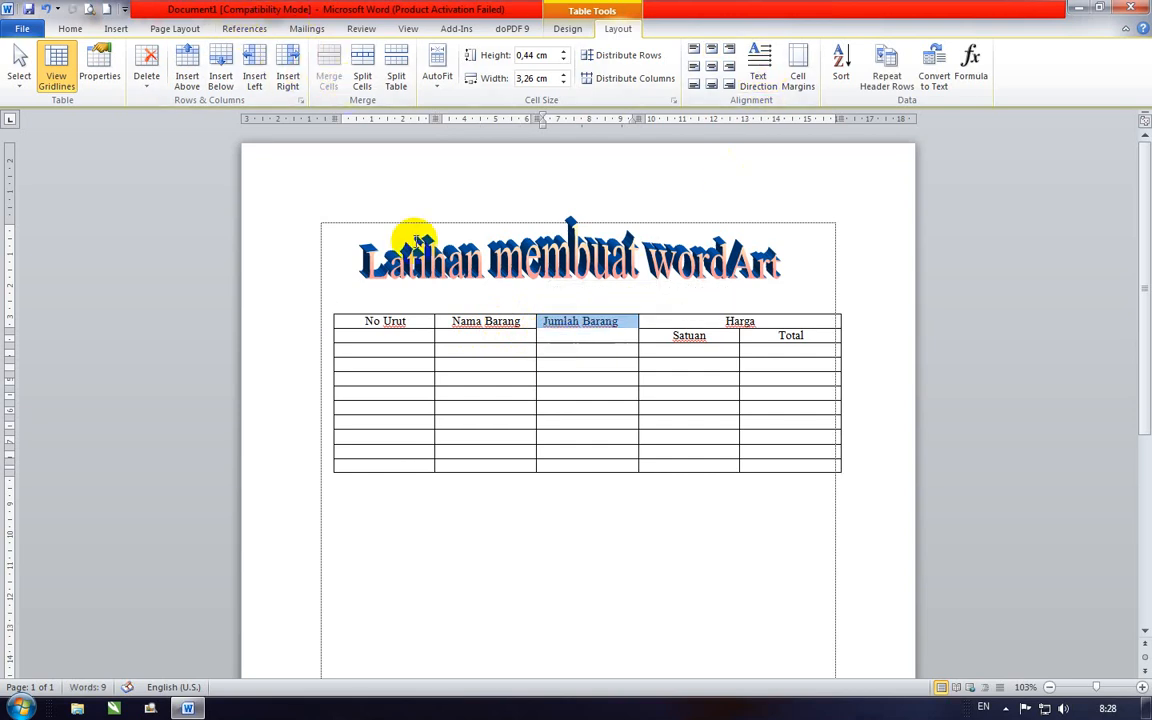
left_click_drag(443, 326, 455, 335)
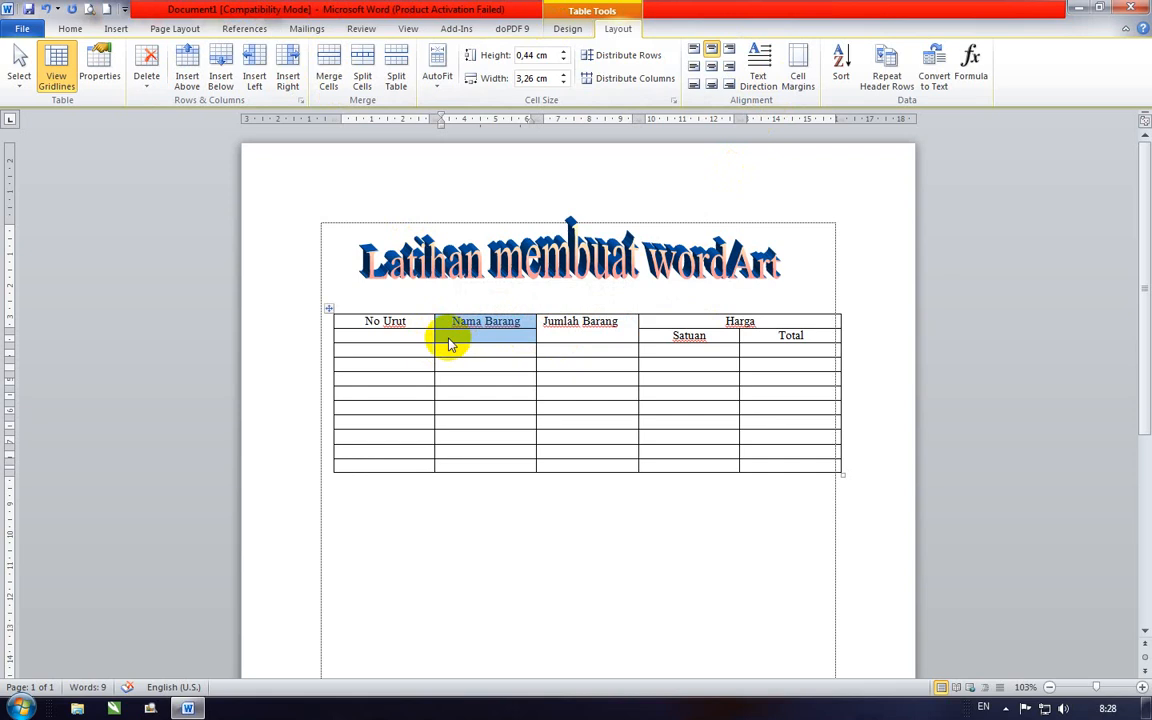
left_click(329, 75)
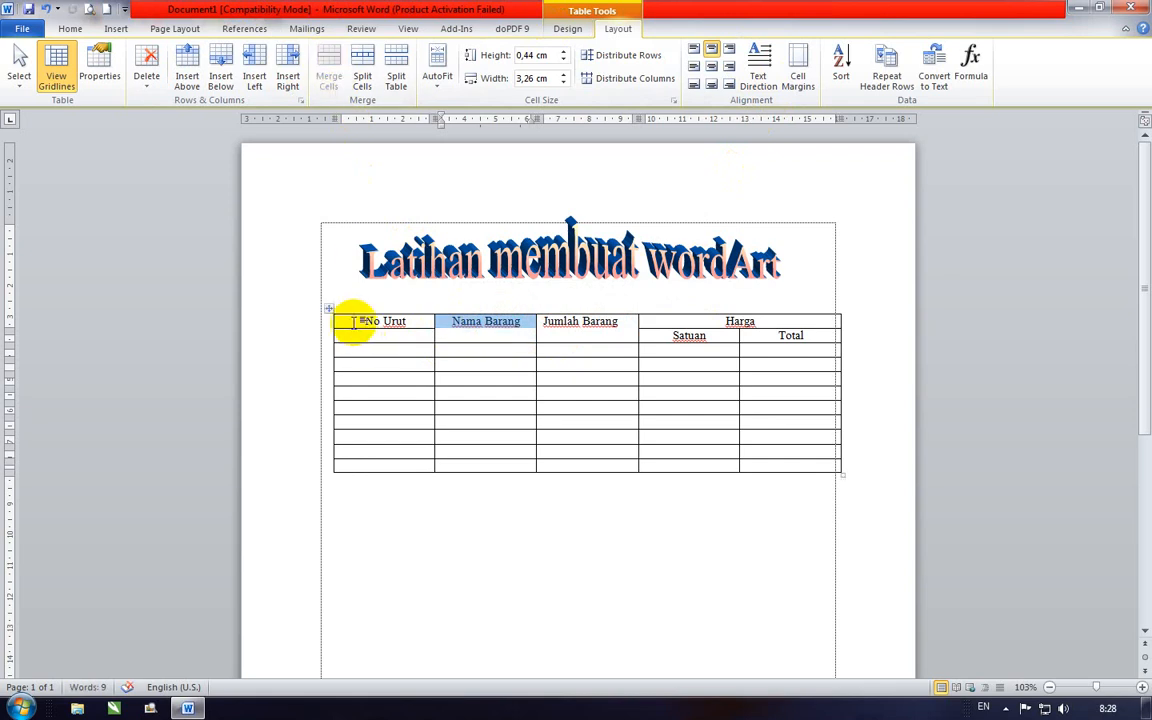
left_click_drag(344, 314, 357, 337)
left_click(332, 78)
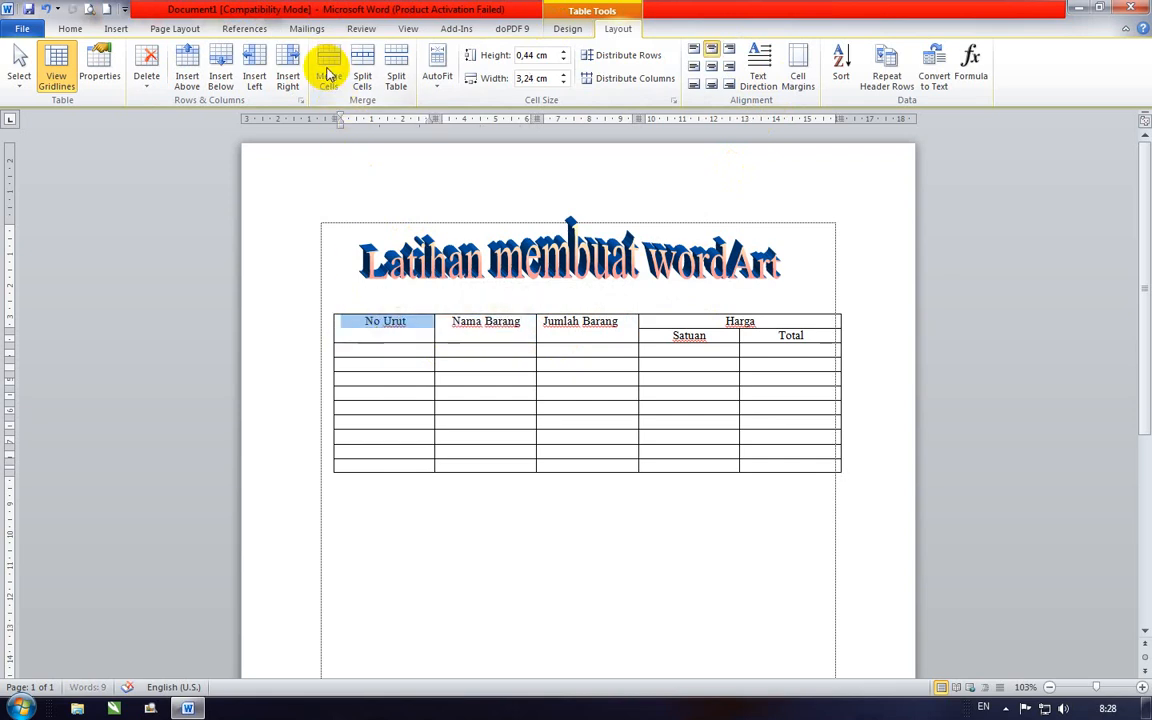
Centre the "Jumlah Barang", "No Urut" and "Nama Barang" headings both horizontally and vertically in their merged cells.
left_click(606, 342)
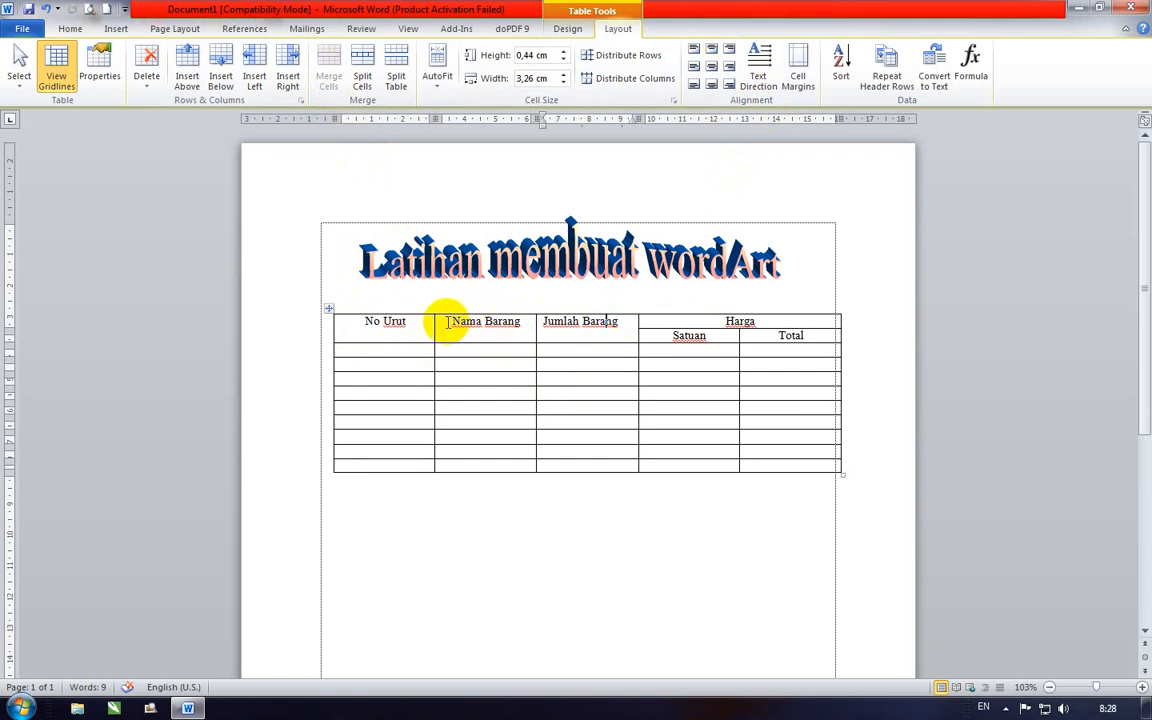
left_click(538, 324)
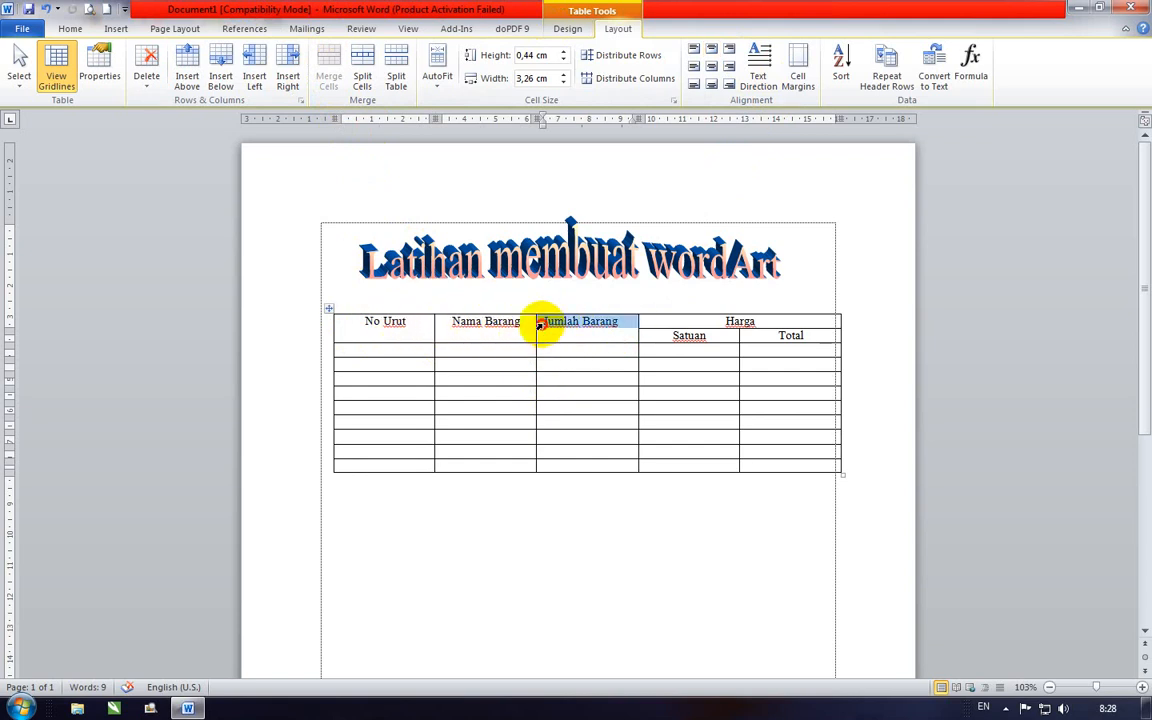
left_click(712, 69)
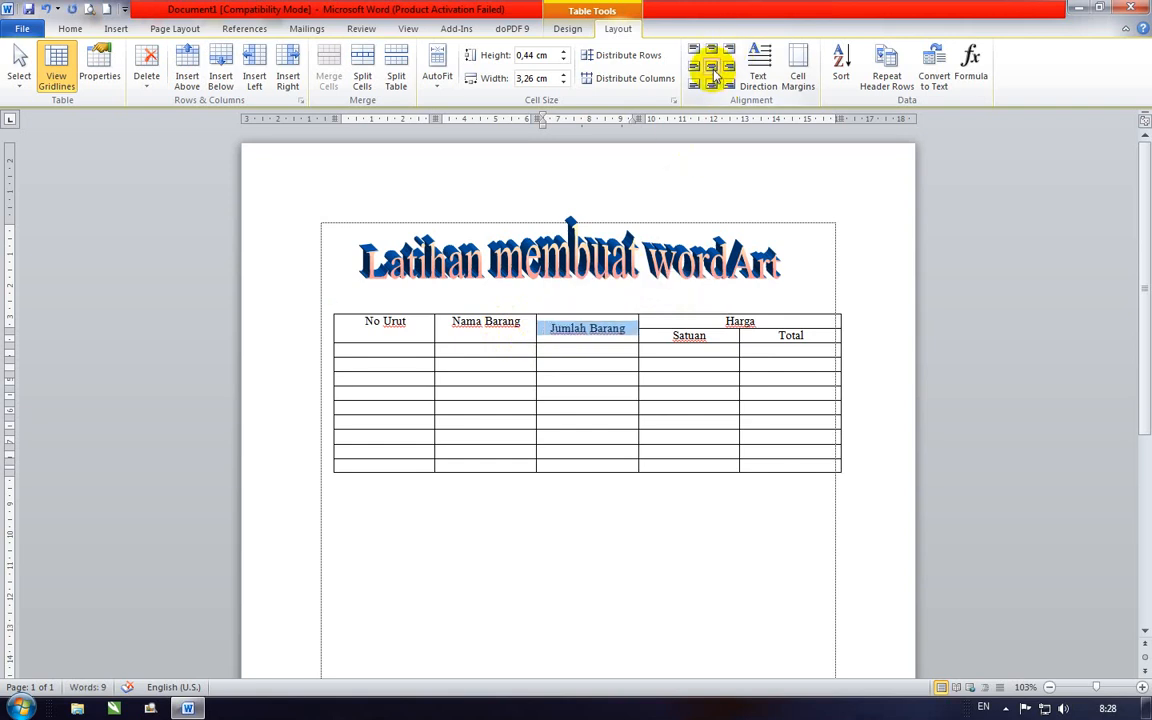
left_click_drag(368, 324, 467, 325)
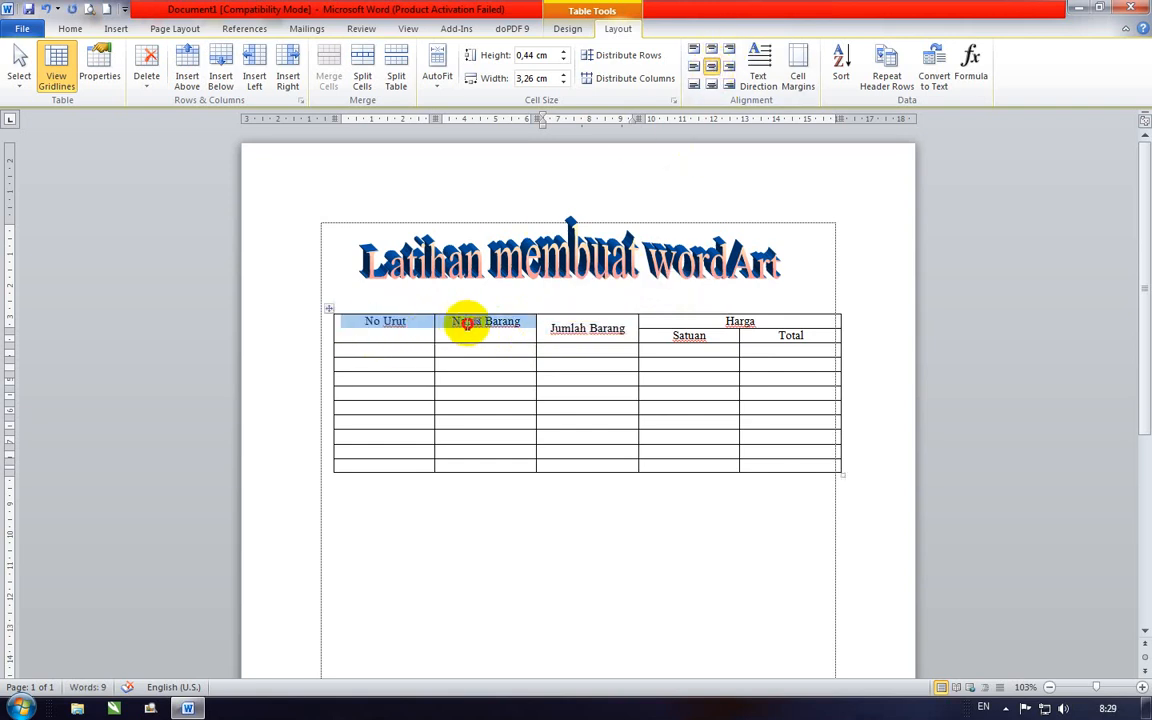
left_click(712, 66)
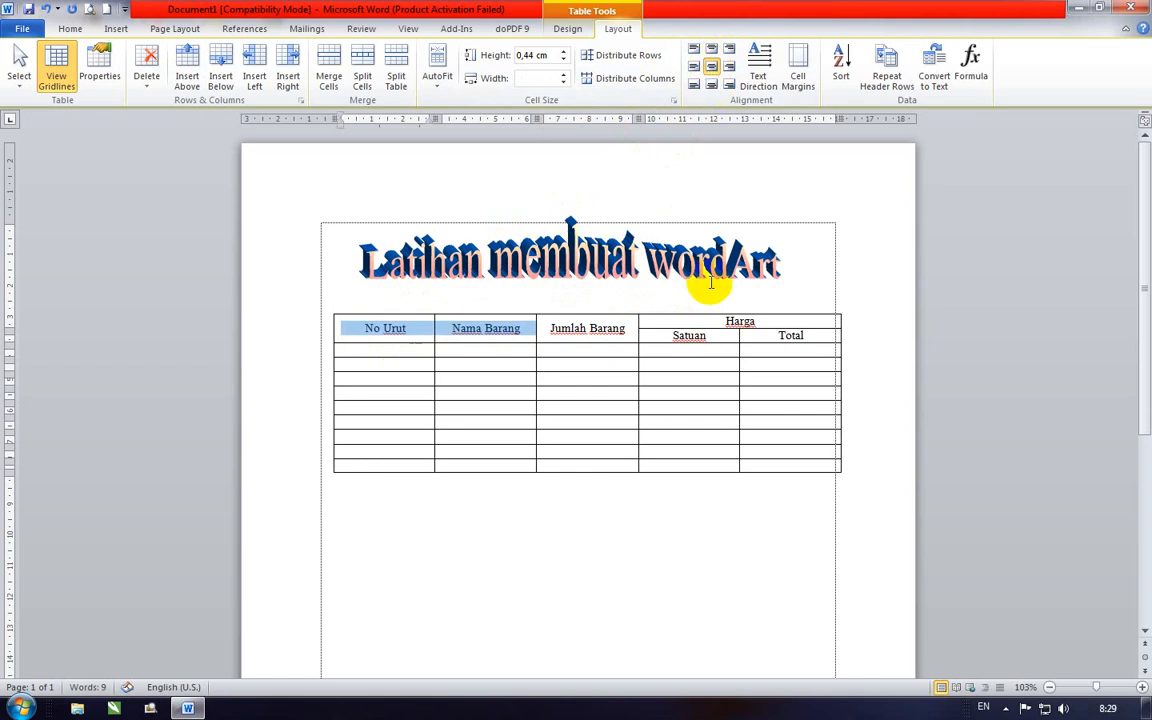
left_click(711, 381)
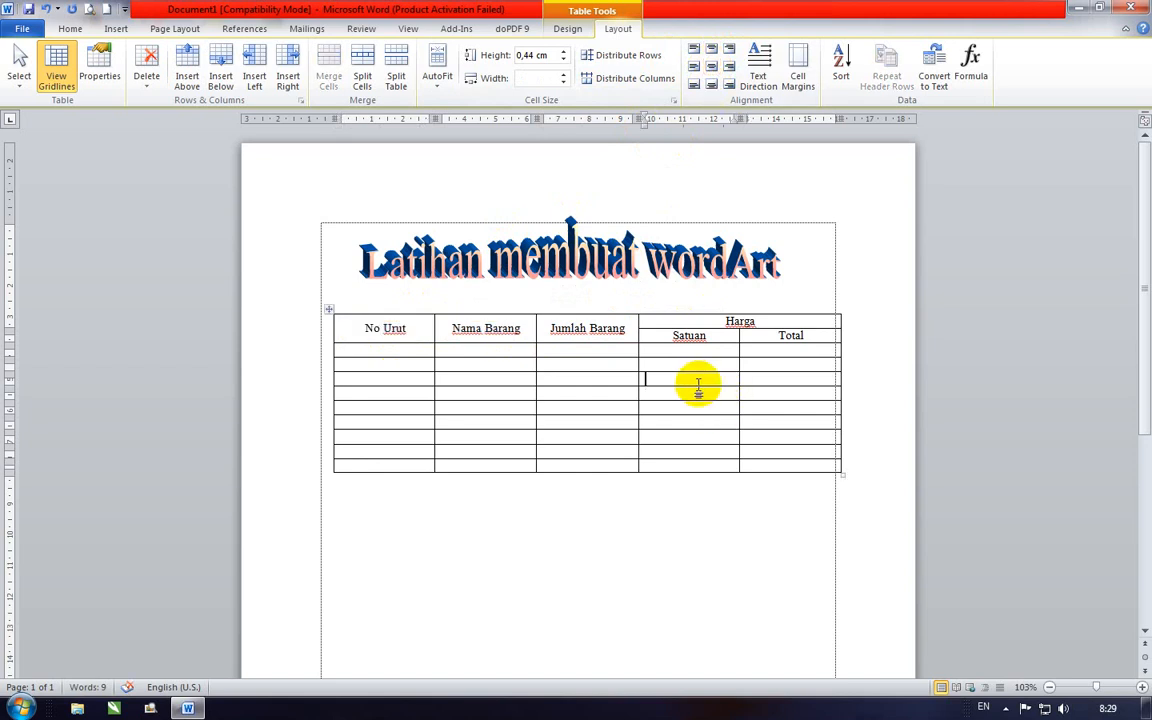
left_click(679, 352)
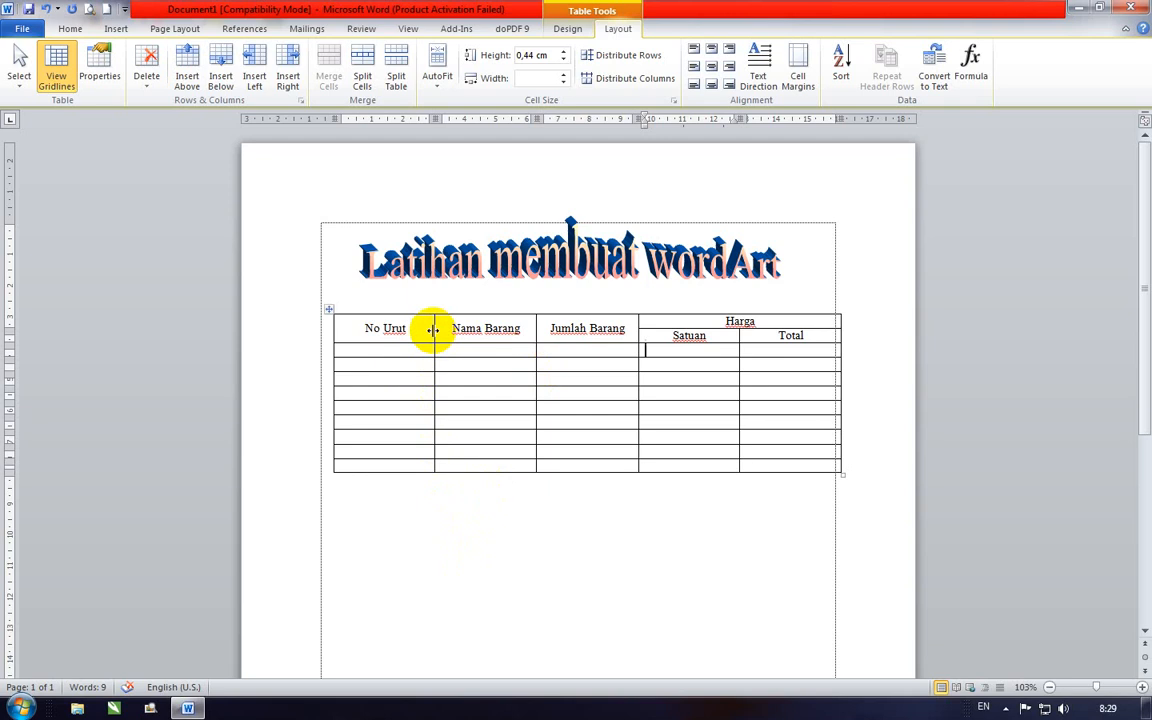
Narrow the "No Urut" column to about 1.81 cm and widen the "Nama Barang" column to about 5.5 cm.
left_click_drag(432, 330, 391, 334)
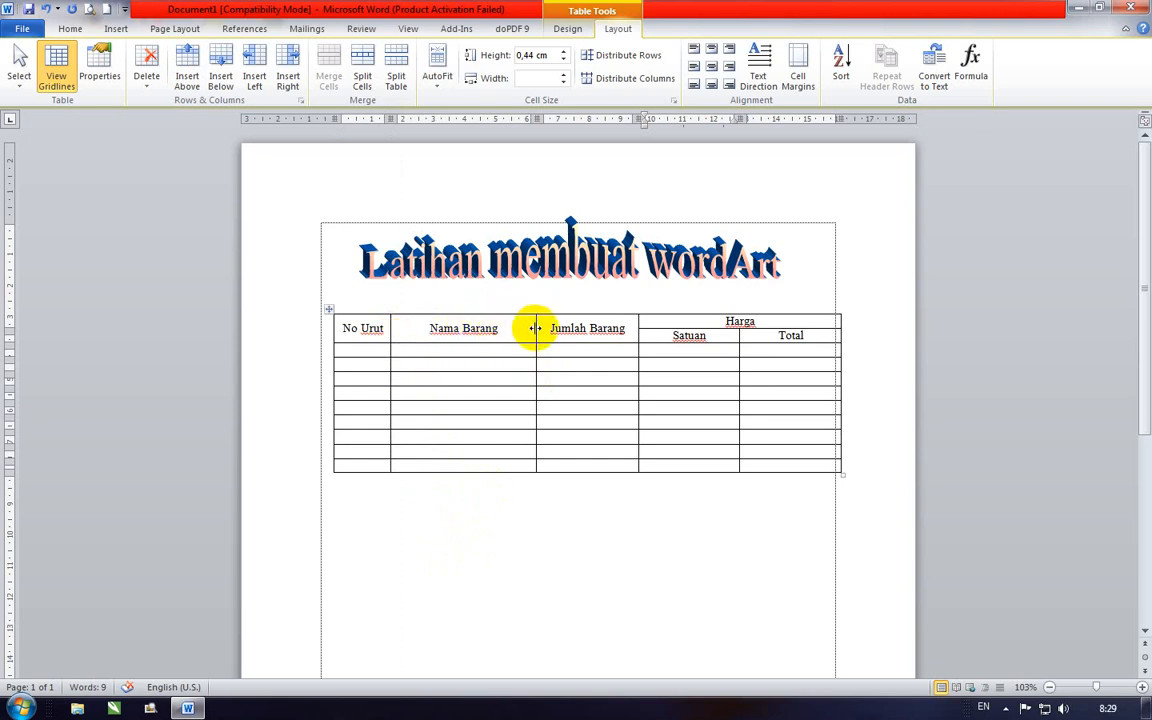
left_click_drag(536, 328, 562, 328)
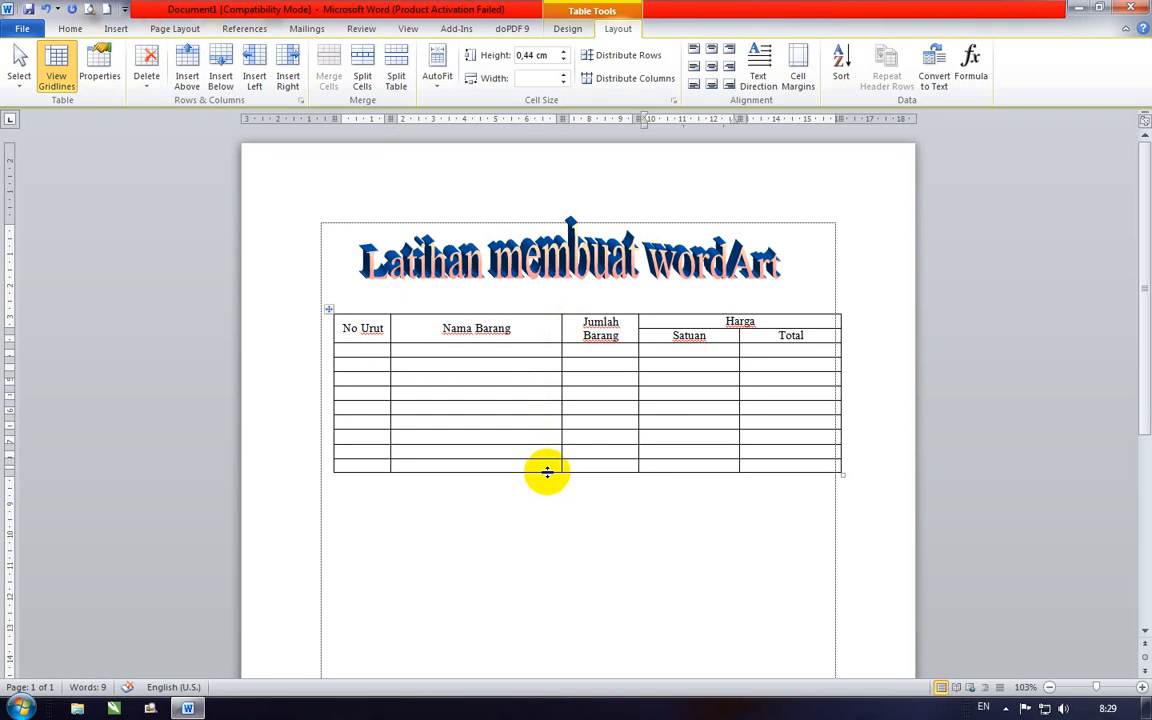
Number the first five rows under "No Urut" from 1 to 5.
left_click(372, 350)
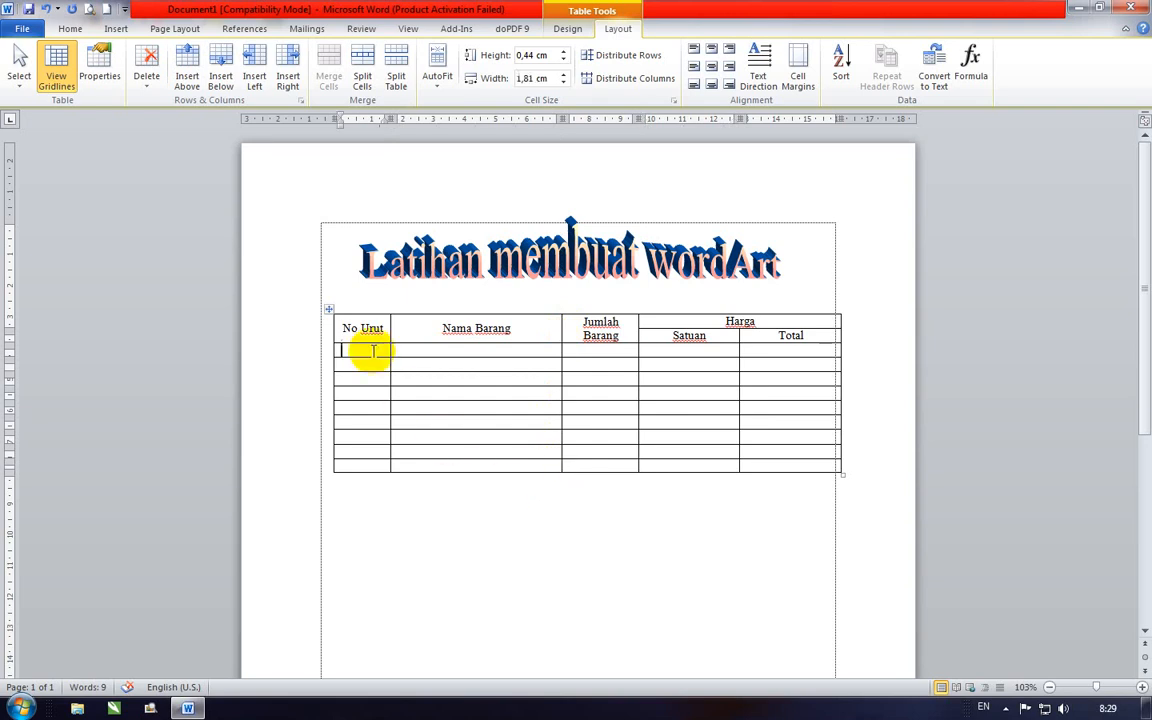
type("1")
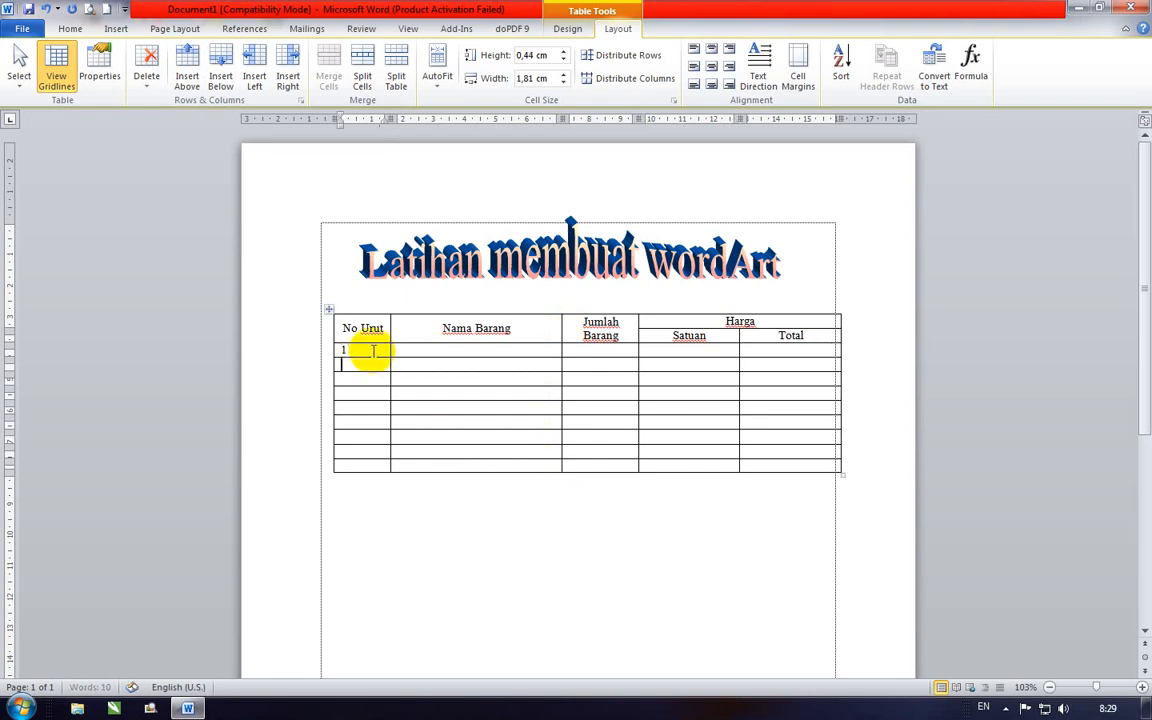
key("Down")
type("2")
key("Down")
type("3")
key("Down")
type("4")
key("Down")
type("5")
Align the five "Nama Barang" cells beside numbers 1 to 5 centre left.
key("Tab")
key("Up")
key("Up")
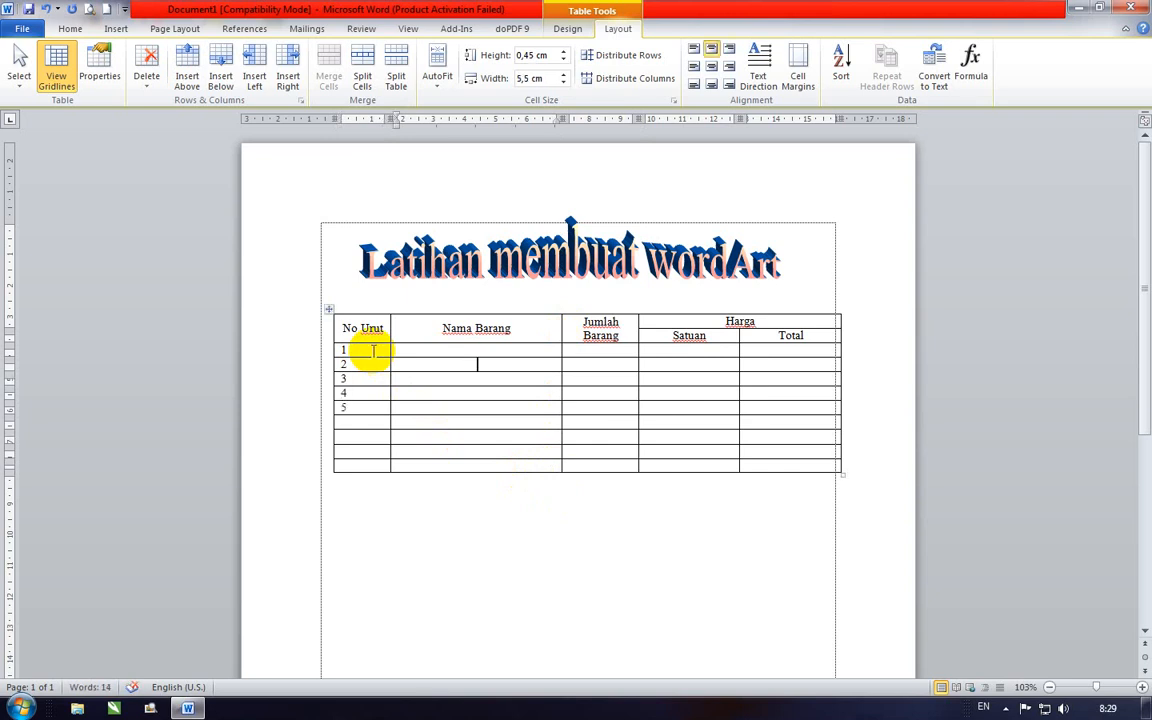
left_click(481, 350)
left_click_drag(481, 350, 481, 404)
left_click(694, 67)
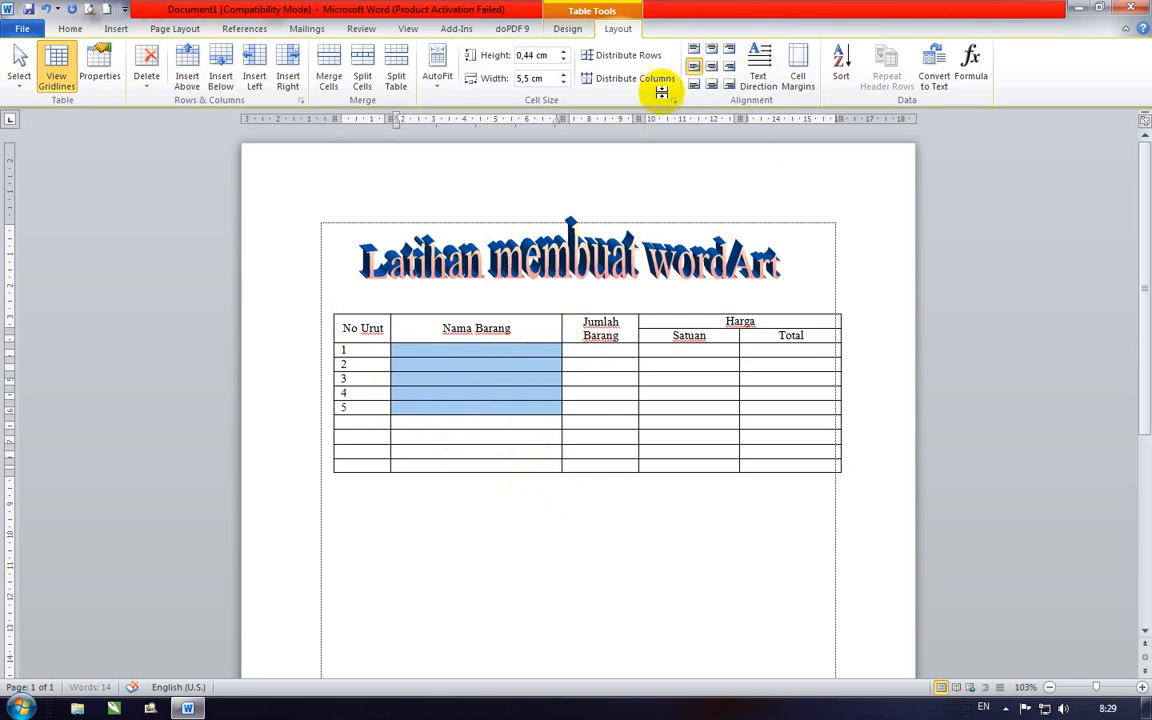
Enter the item names TV, AC, Meja Makan, Meja Belajar and Kursi under "Nama Barang" in rows 1 to 5.
left_click(414, 352)
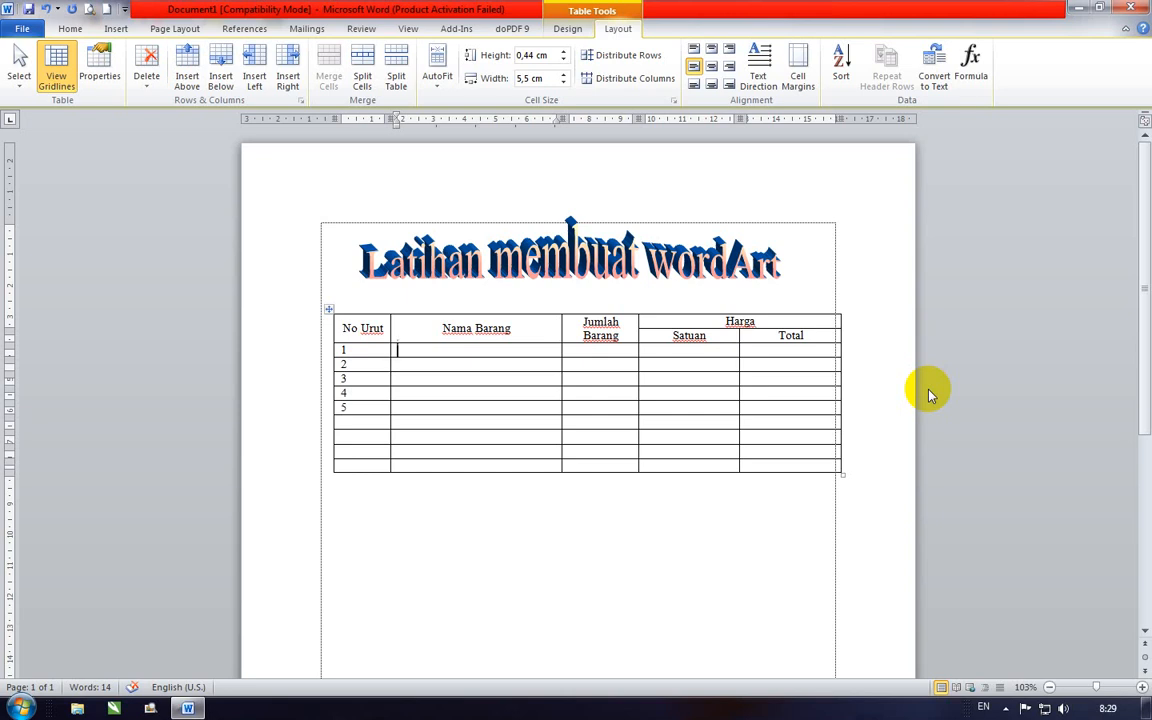
type("TV")
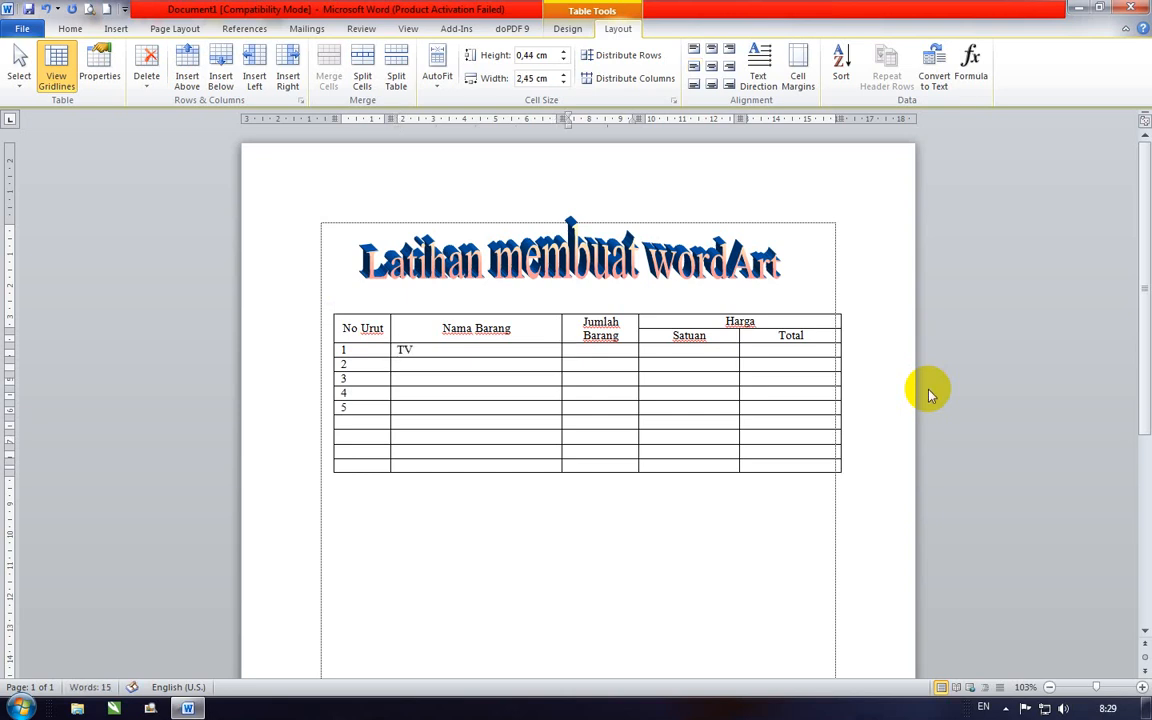
key("Down")
type("AC")
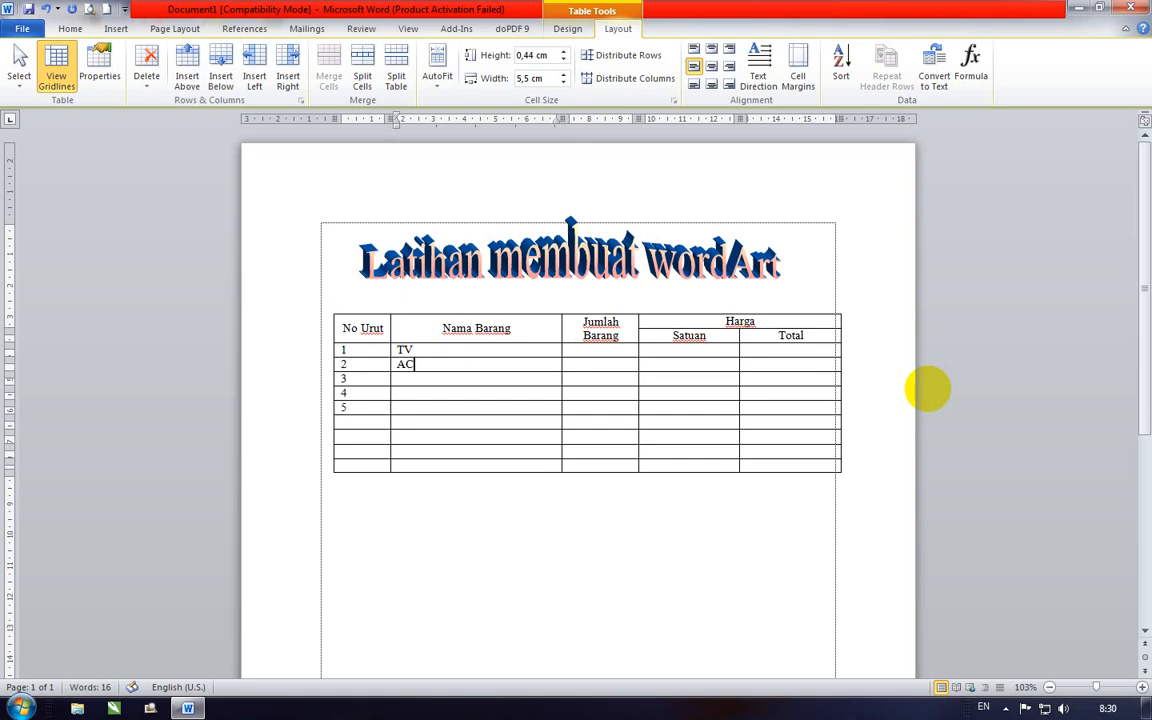
key("Down")
type("Meja Makan")
key("Down")
type("Meja B")
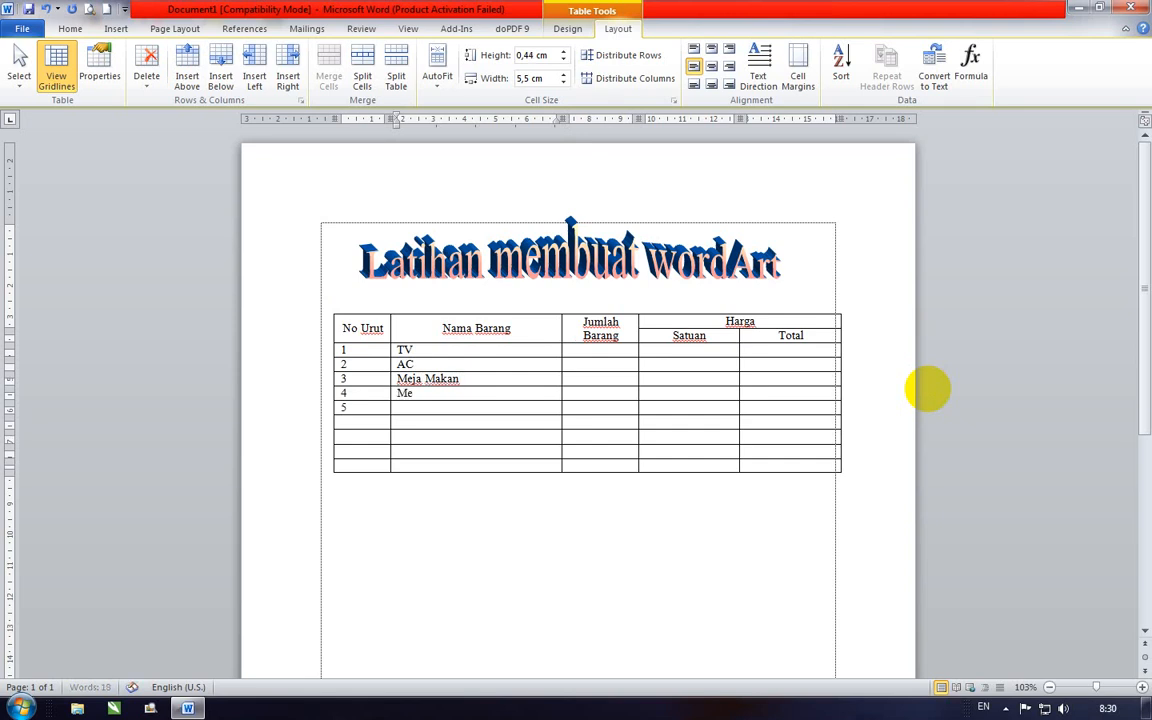
type("elajar")
key("Down")
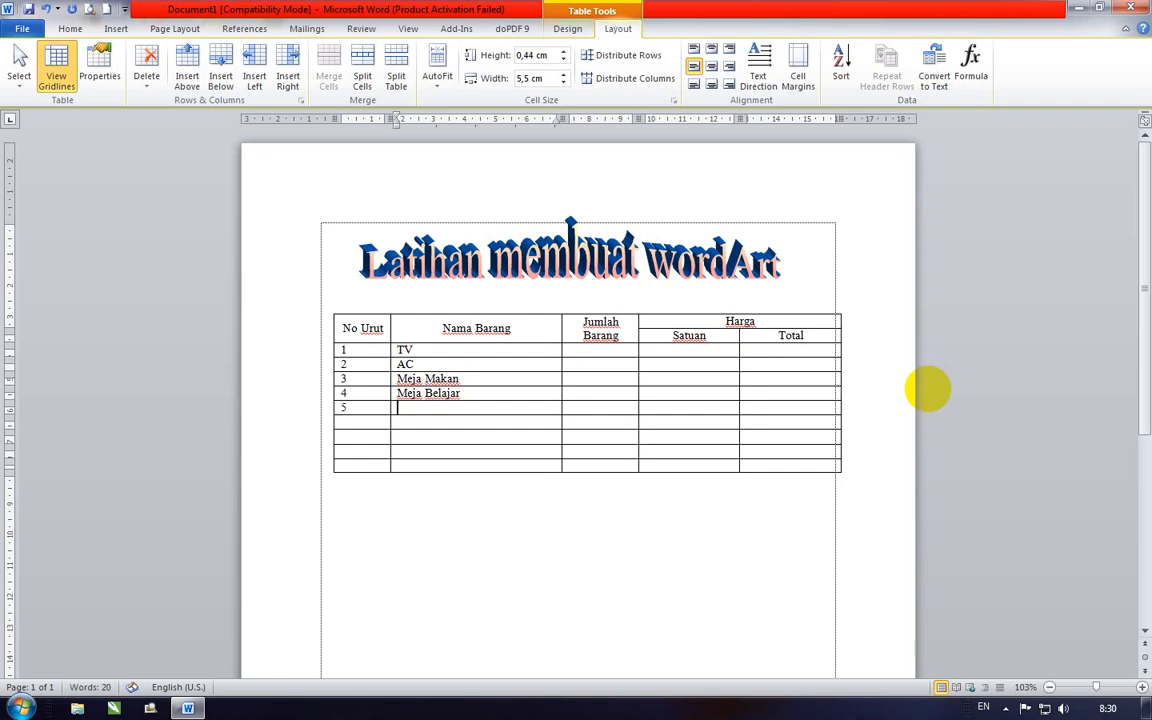
type("Kursi")
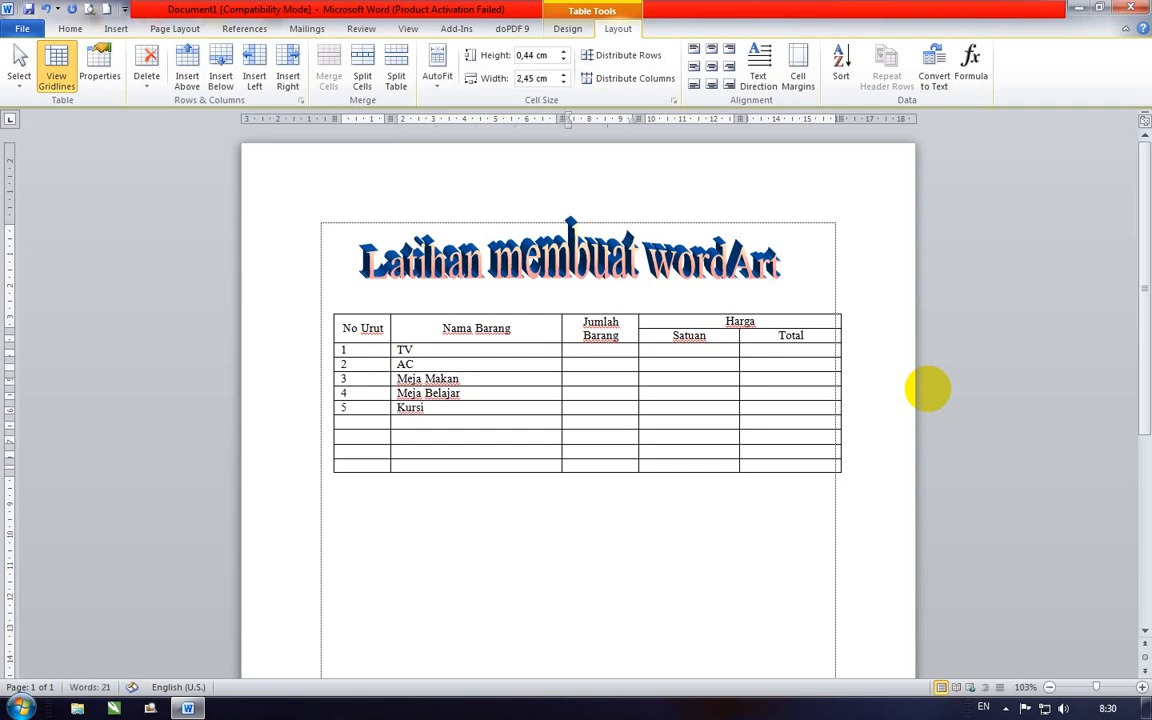
Enter the quantities 1, 3, 1, 2 and 5 under "Jumlah Barang" for the five items.
key("Up")
key("Up")
key("Up")
type("1.500.000")
key("BackSpace")
key("BackSpace")
key("BackSpace")
key("BackSpace")
key("BackSpace")
key("BackSpace")
key("BackSpace")
key("BackSpace")
type("3")
key("Down")
type("1")
key("Down")
type("2")
key("Down")
type("5")
Enter the unit prices 1.500.000, 3.750.000, 3.000.000, 2.000.000 and 450.000 under "Satuan" for the five items.
key("Tab")
key("Up")
key("Up")
key("Up")
key("Up")
type("1.500.000")
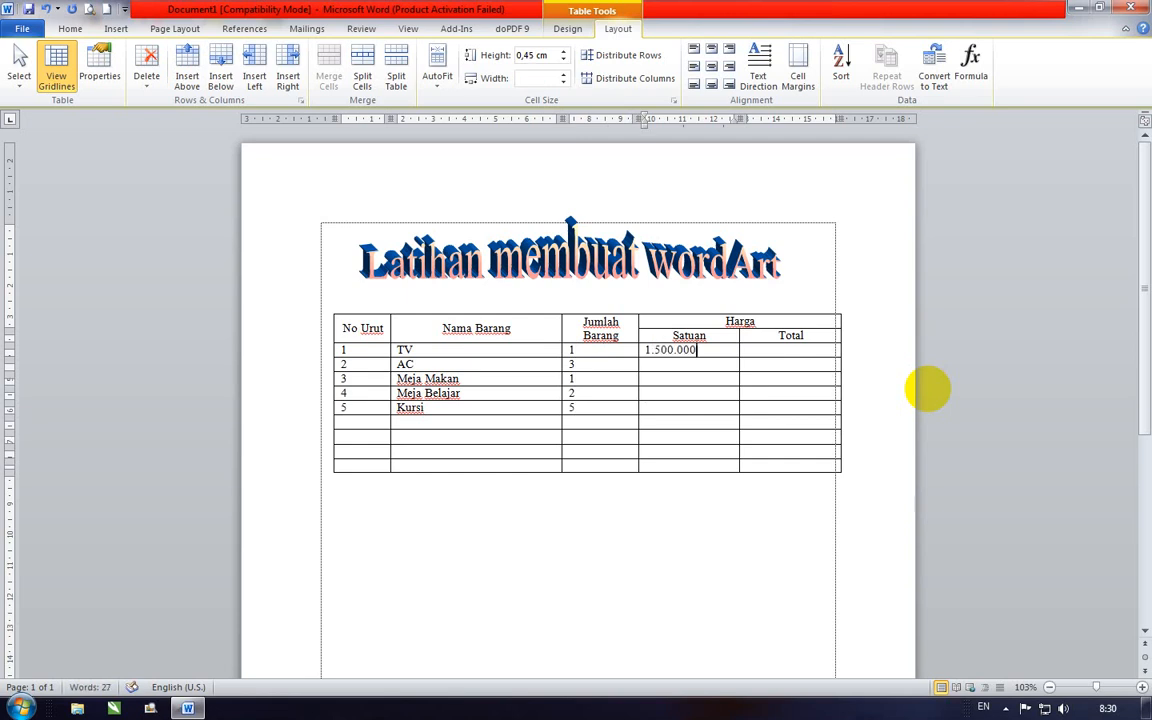
key("Down")
type("3.750.000")
key("Down")
type("3.000.000")
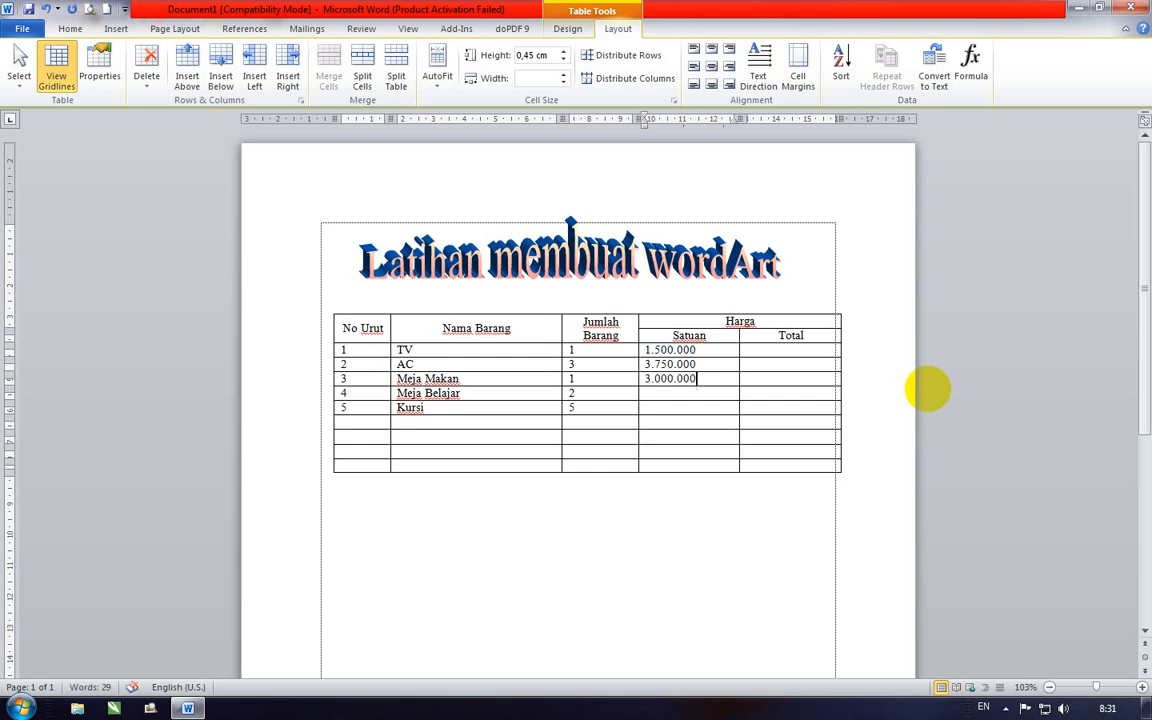
key("Down")
type("2.000.00045")
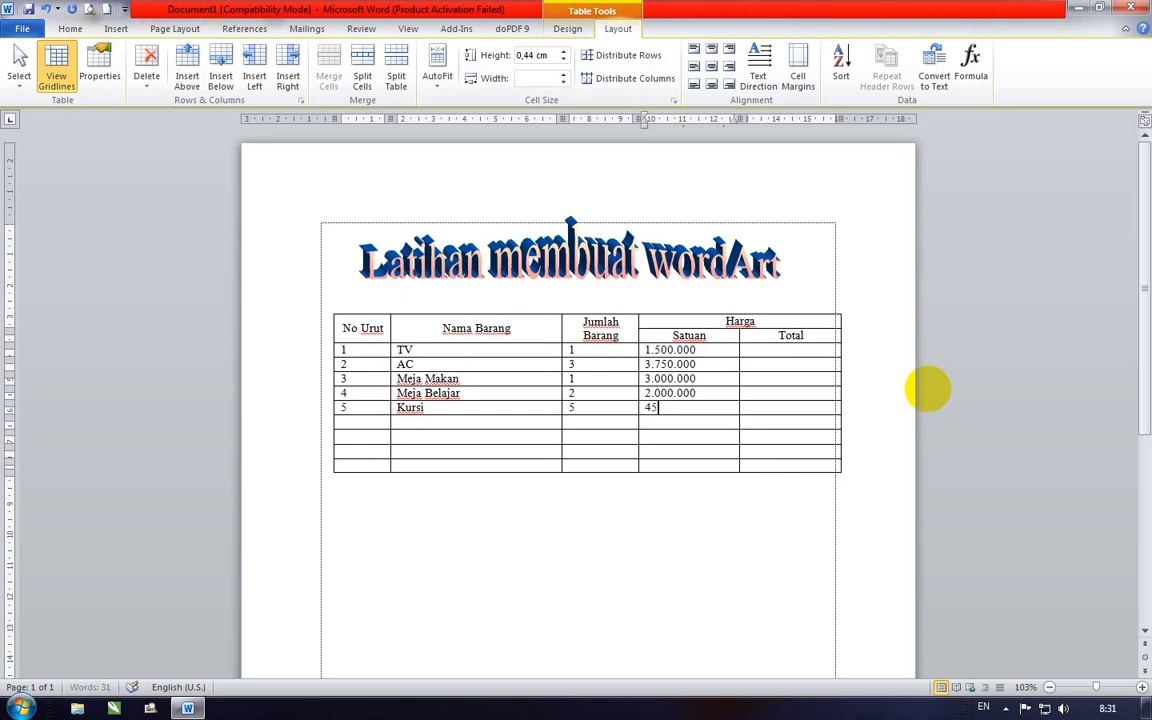
type("0.000")
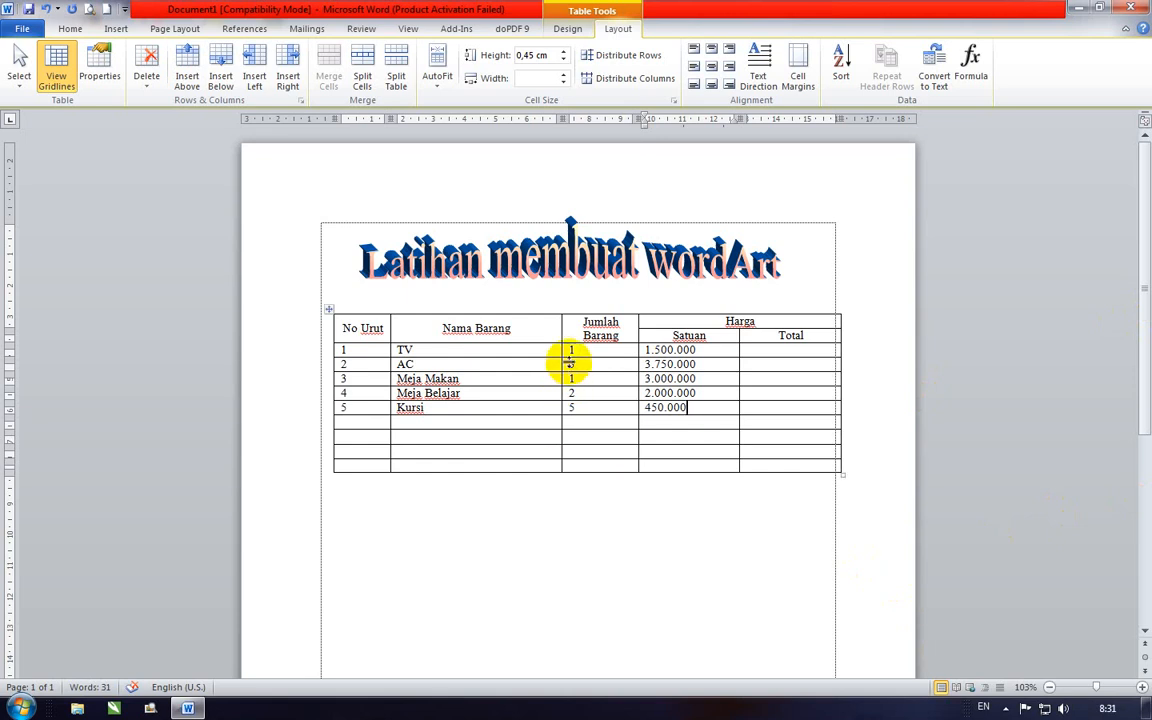
Align the five quantities and the five unit prices centre right in their cells.
left_click_drag(571, 350, 584, 407)
left_click(729, 64)
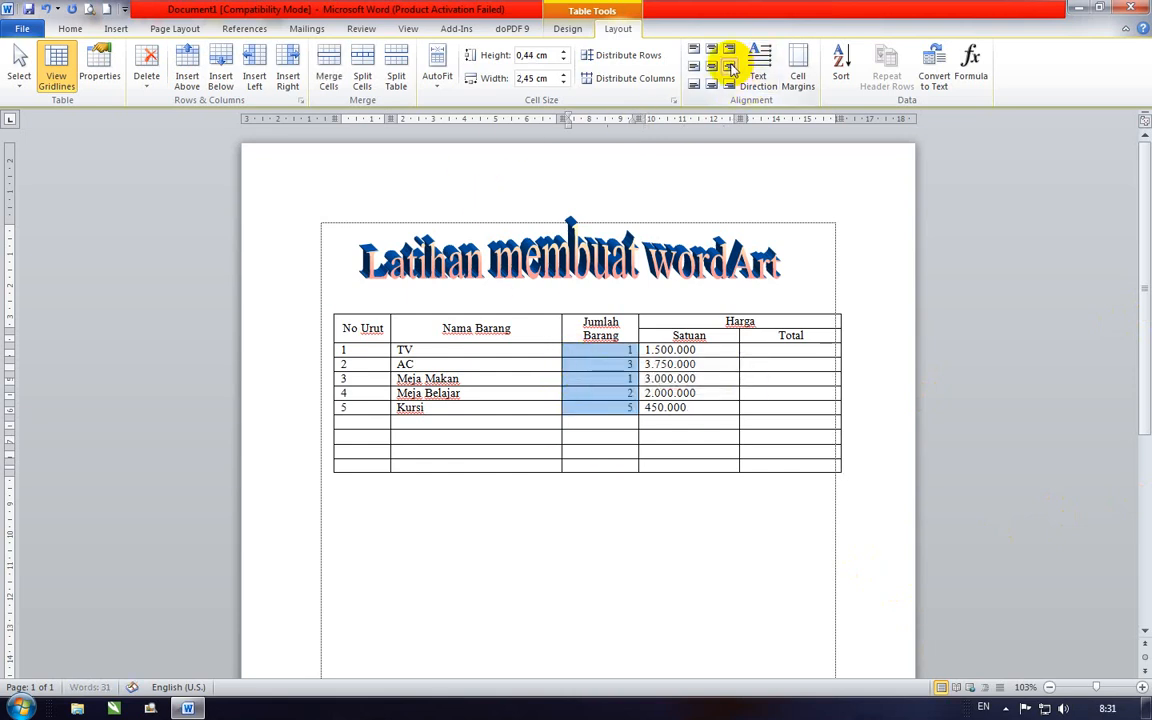
left_click_drag(648, 351, 688, 407)
left_click(729, 64)
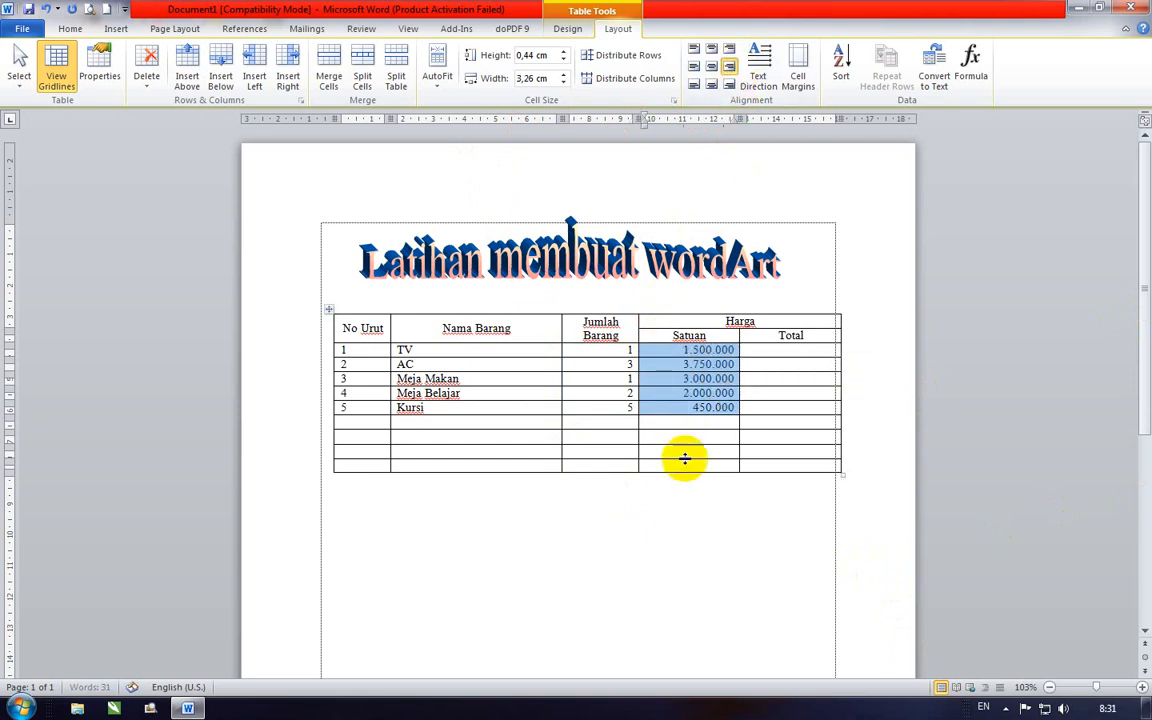
Enter the summary labels "Jumlah Total" and "Rata-rata" in the two "Satuan" cells below the last unit price.
left_click(694, 435)
left_click(692, 423)
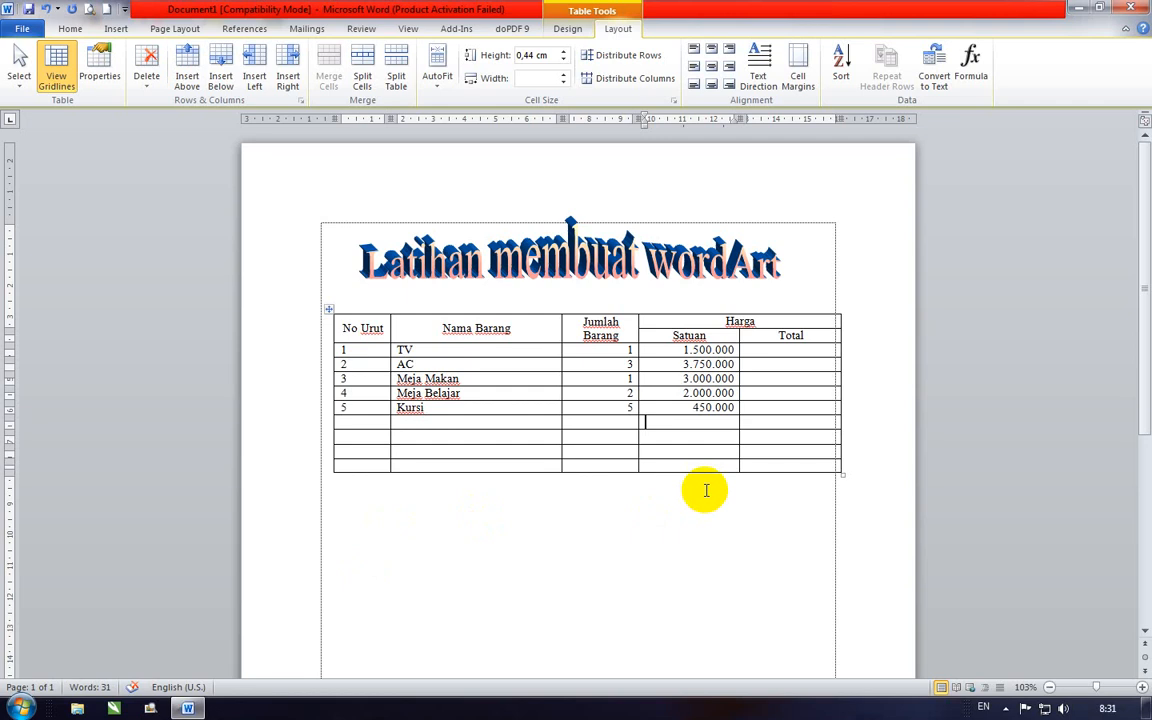
type("Jumlah Tota")
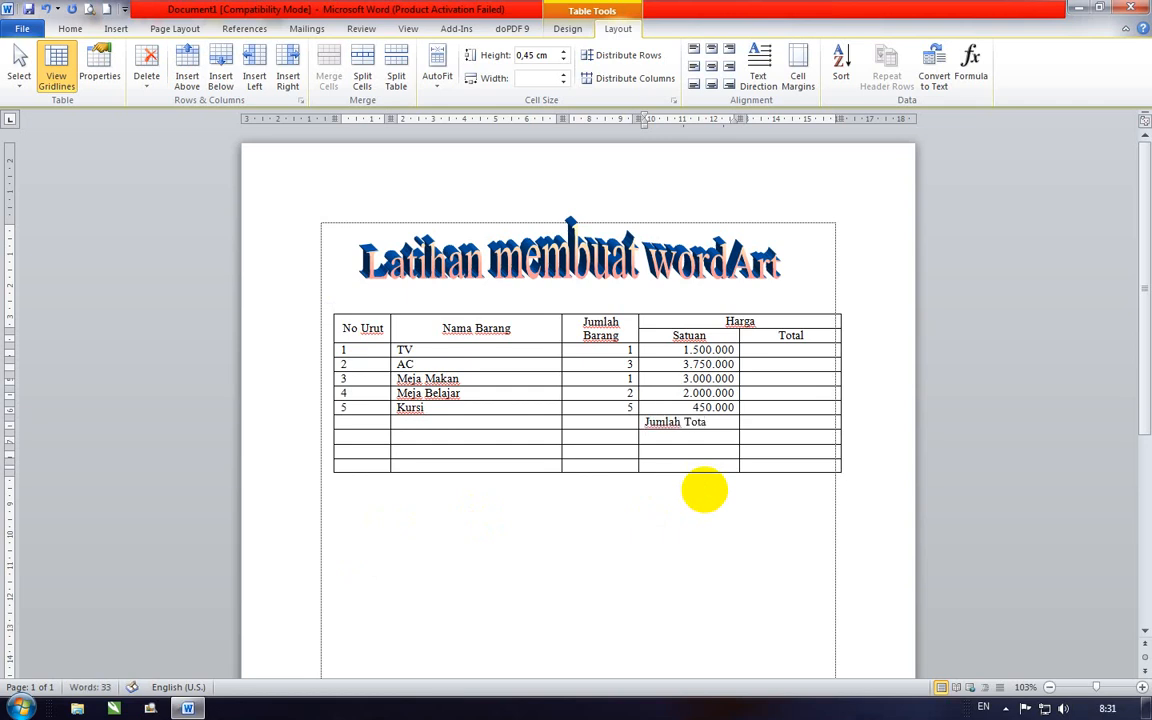
key("Down")
left_click(718, 424)
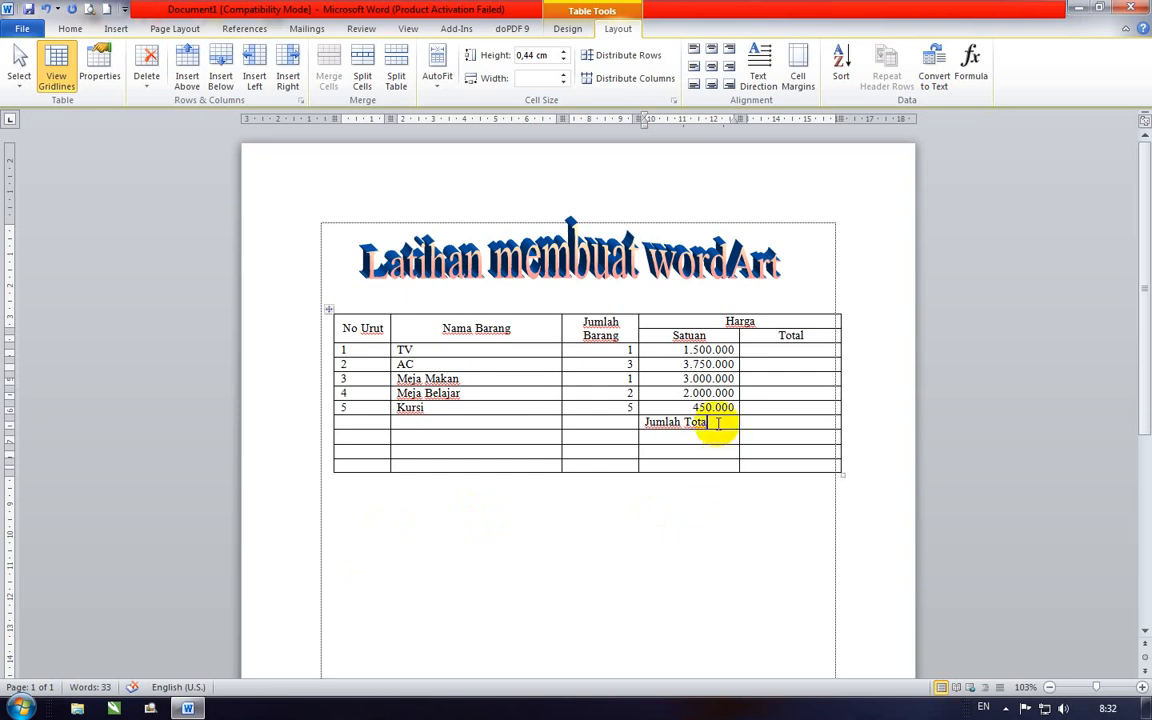
type("l")
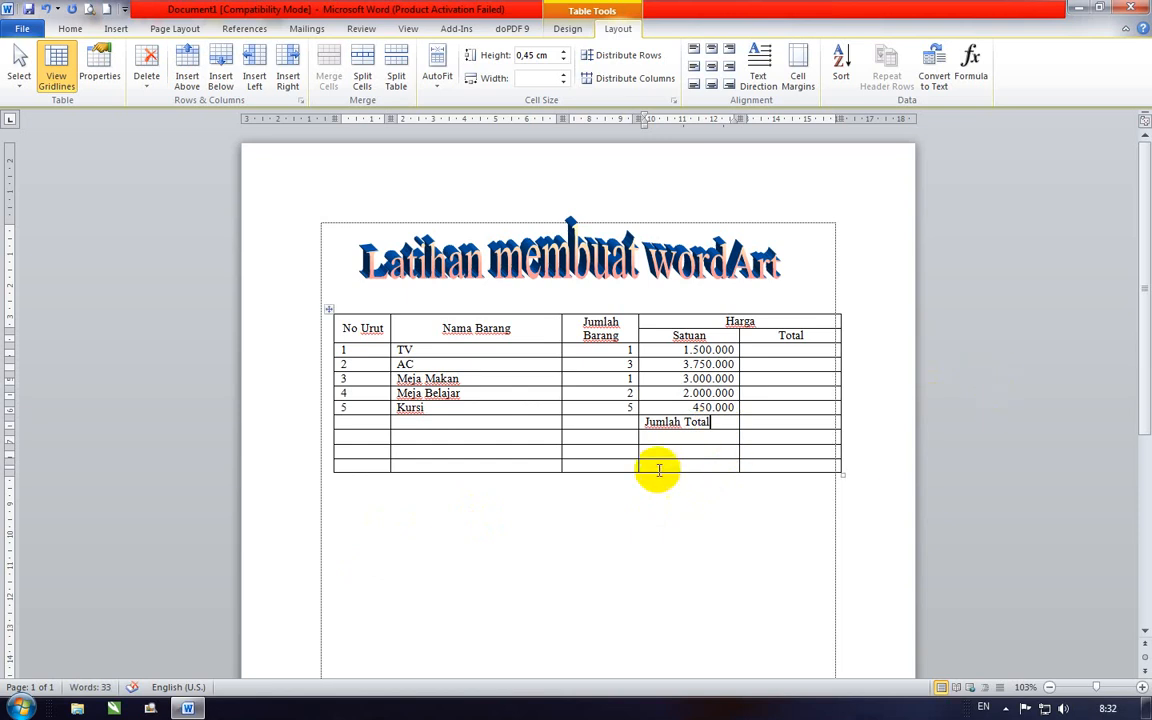
left_click(655, 438)
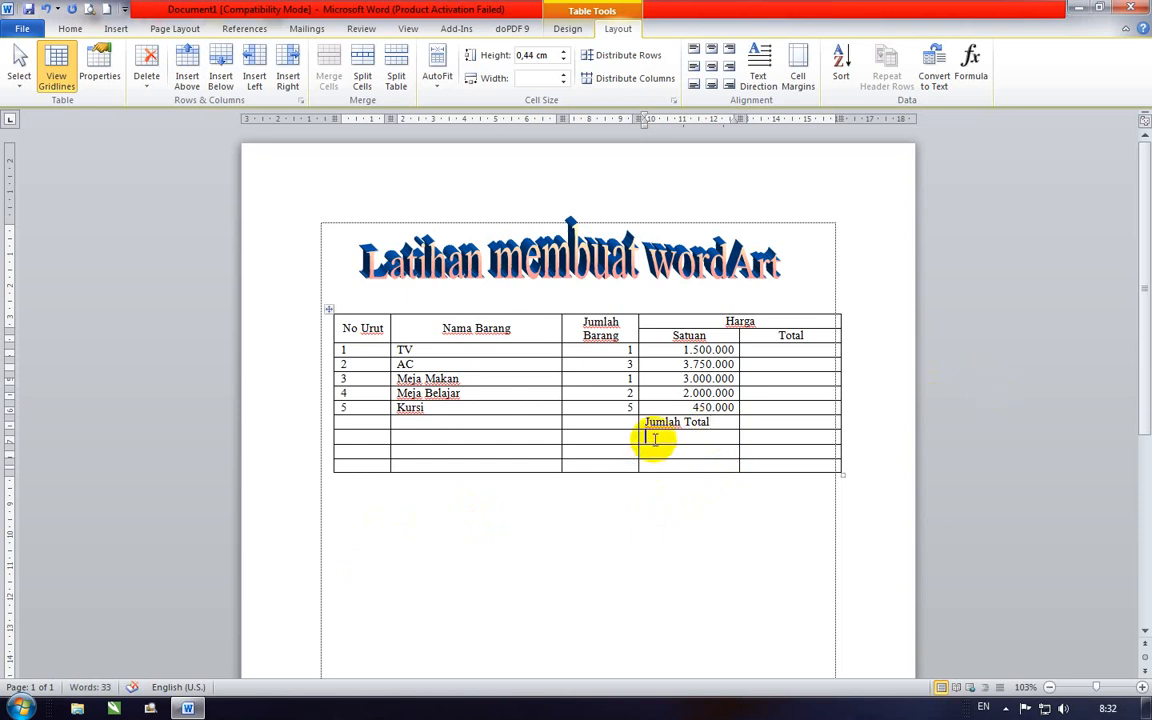
type("Rata-rata")
Enter the labels "Harga Termahal" and "Harga Termurah" in the last two cells of the "Satuan" column.
left_click(664, 452)
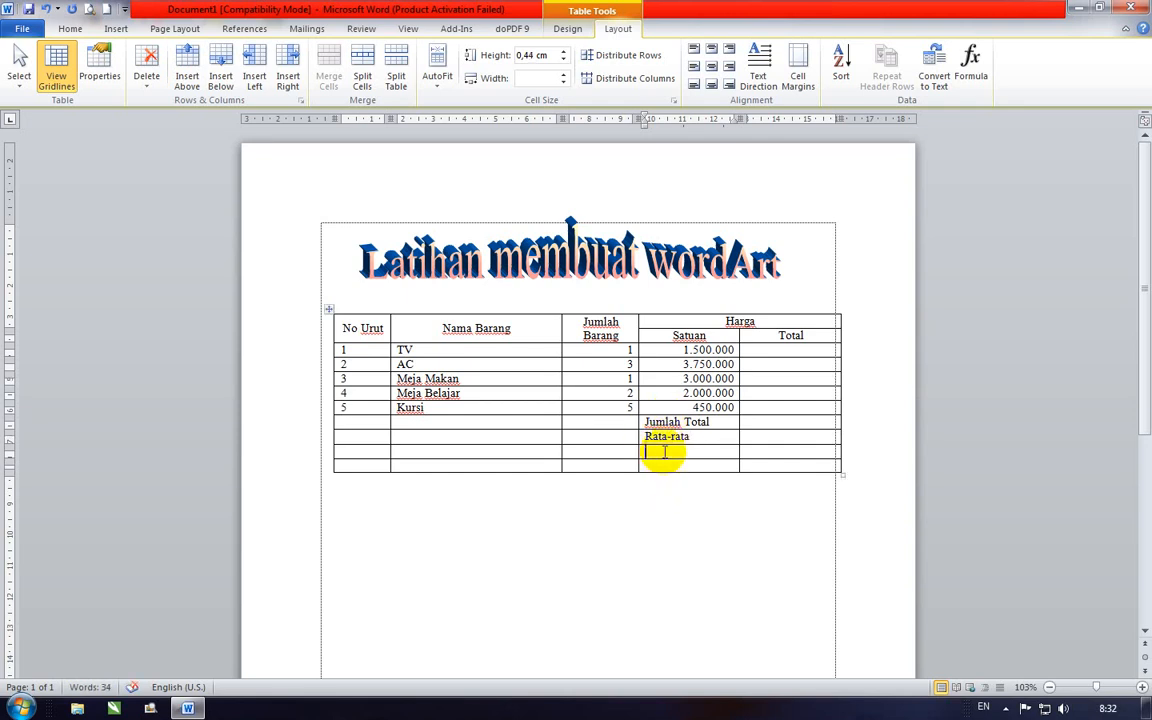
type("Harga Termaha")
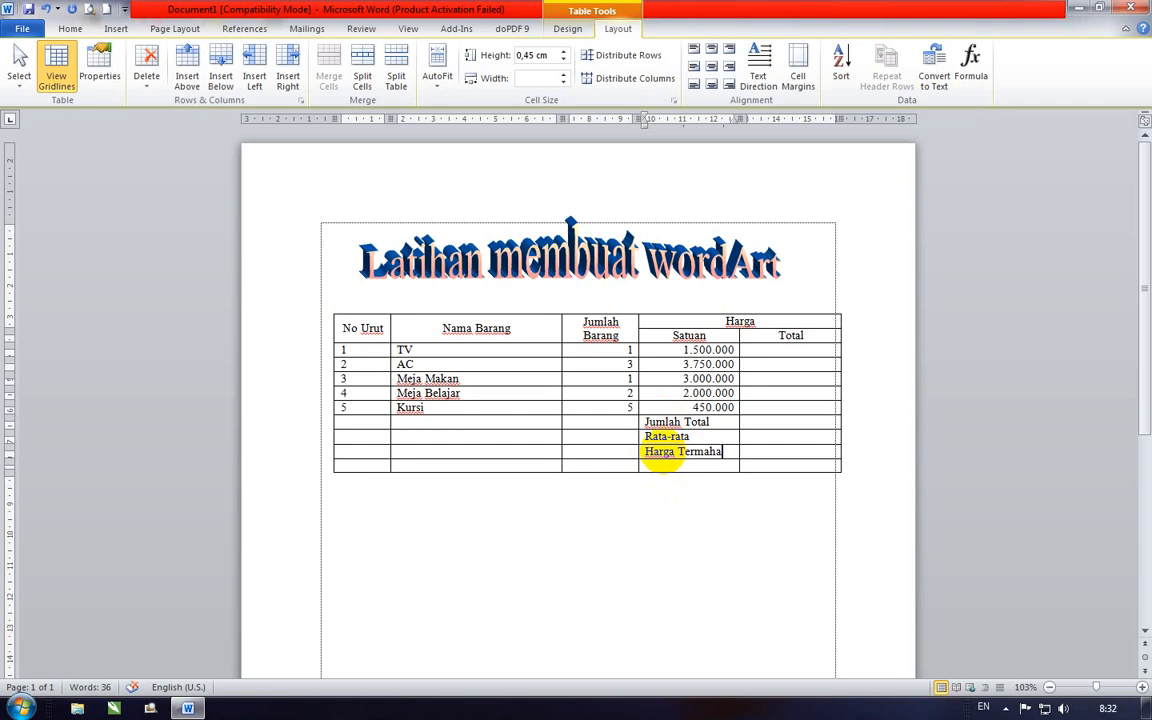
type("l")
key("Down")
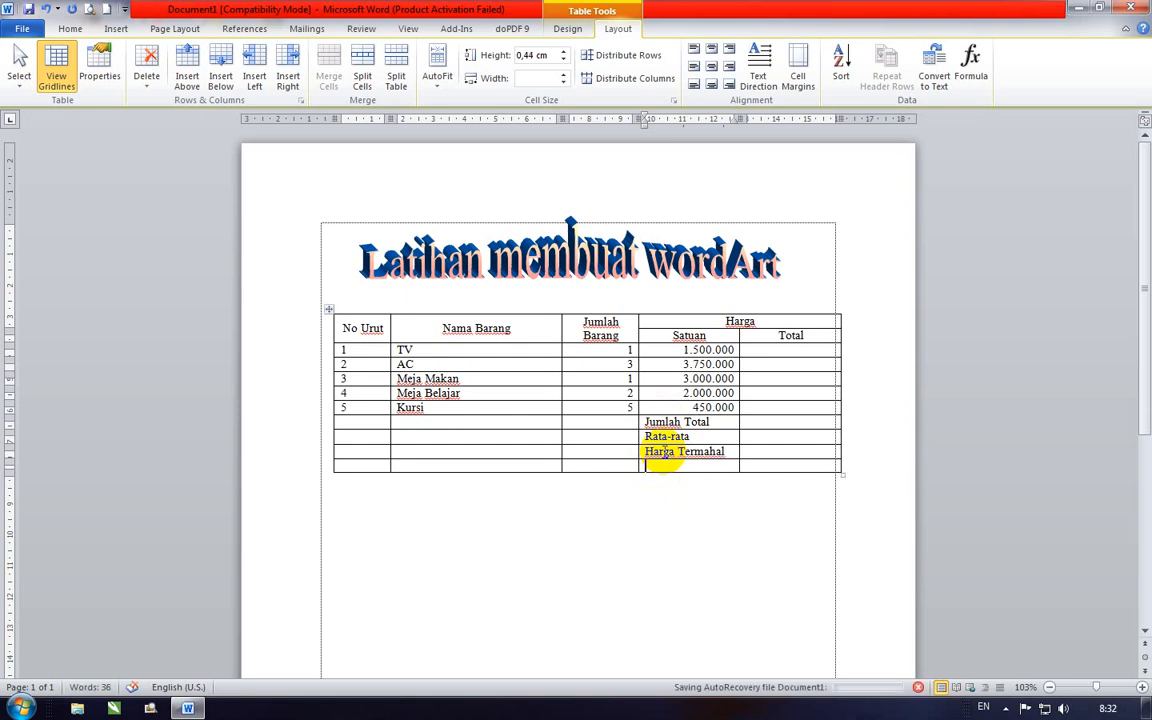
type("Harg")
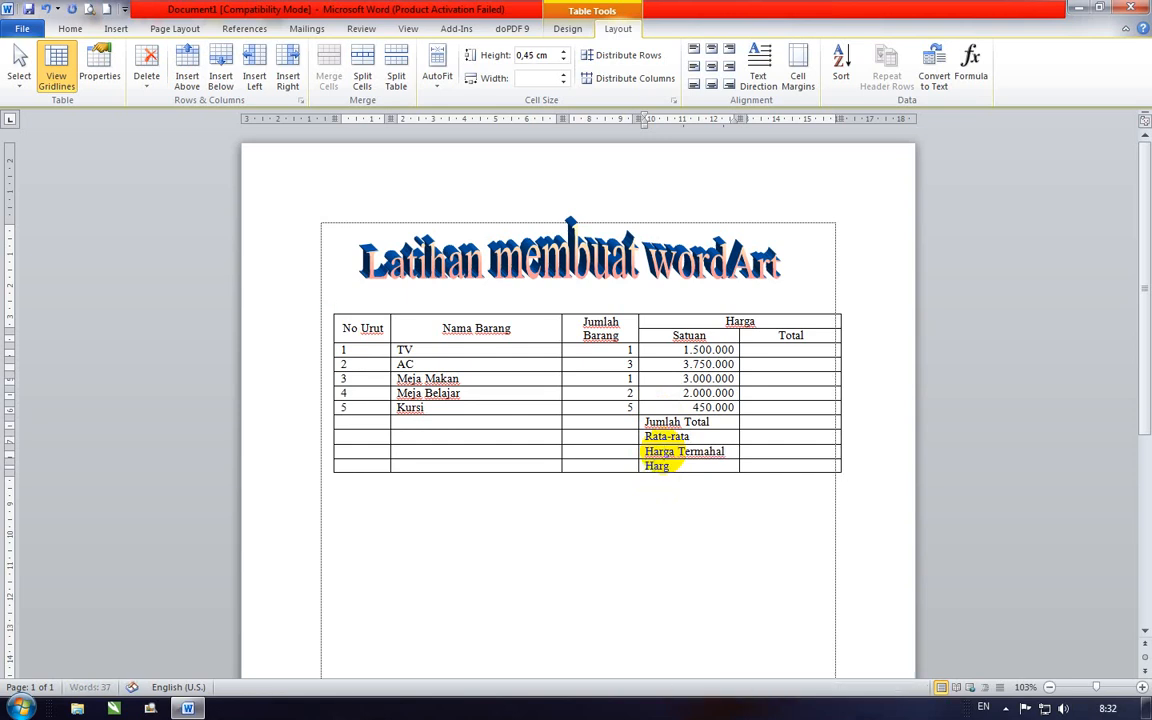
type("a Termurah")
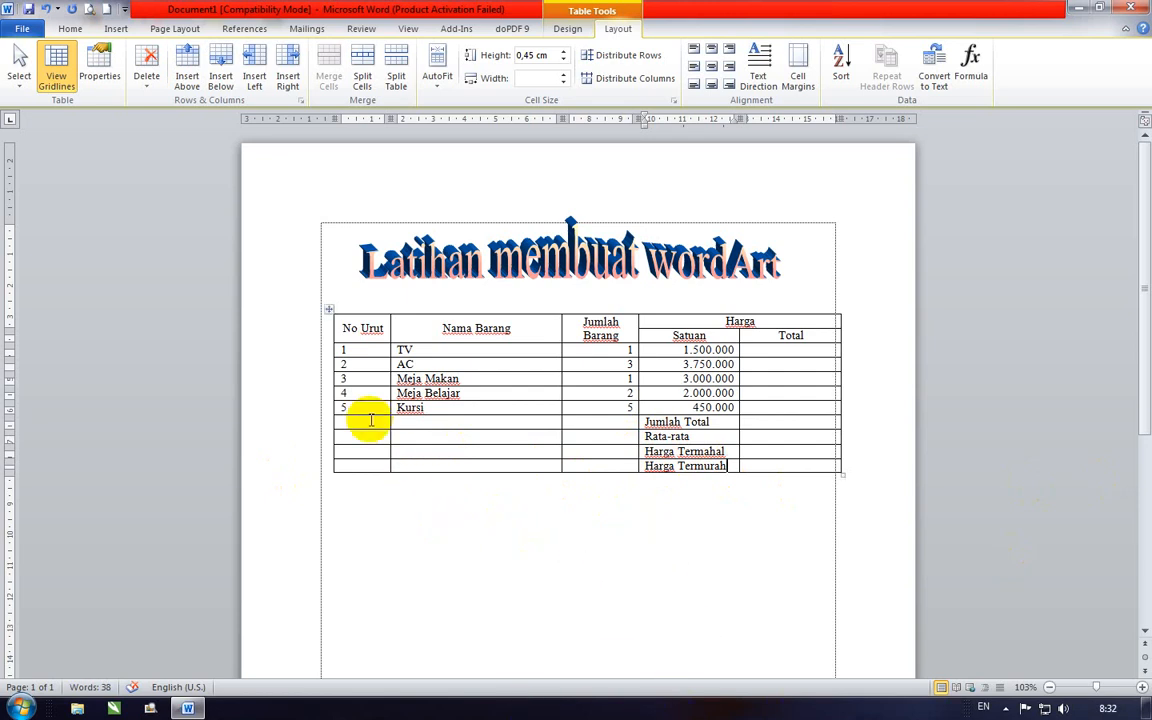
left_click_drag(373, 418, 578, 432)
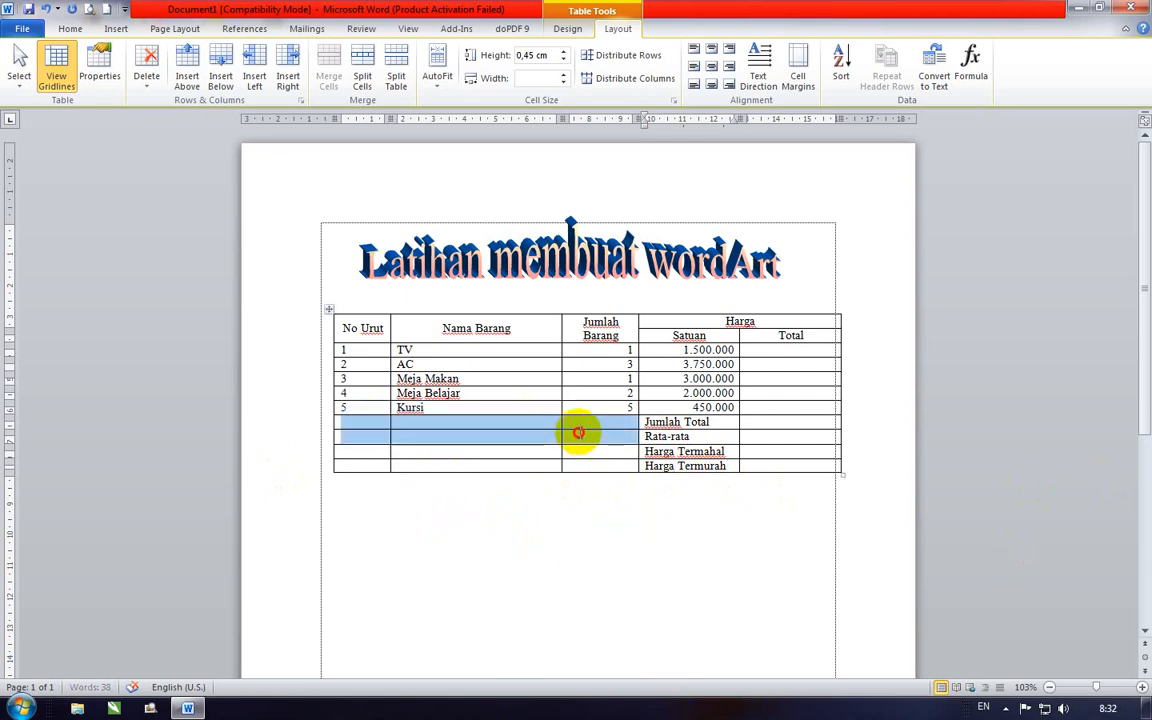
left_click(514, 558)
left_click_drag(378, 422, 607, 465)
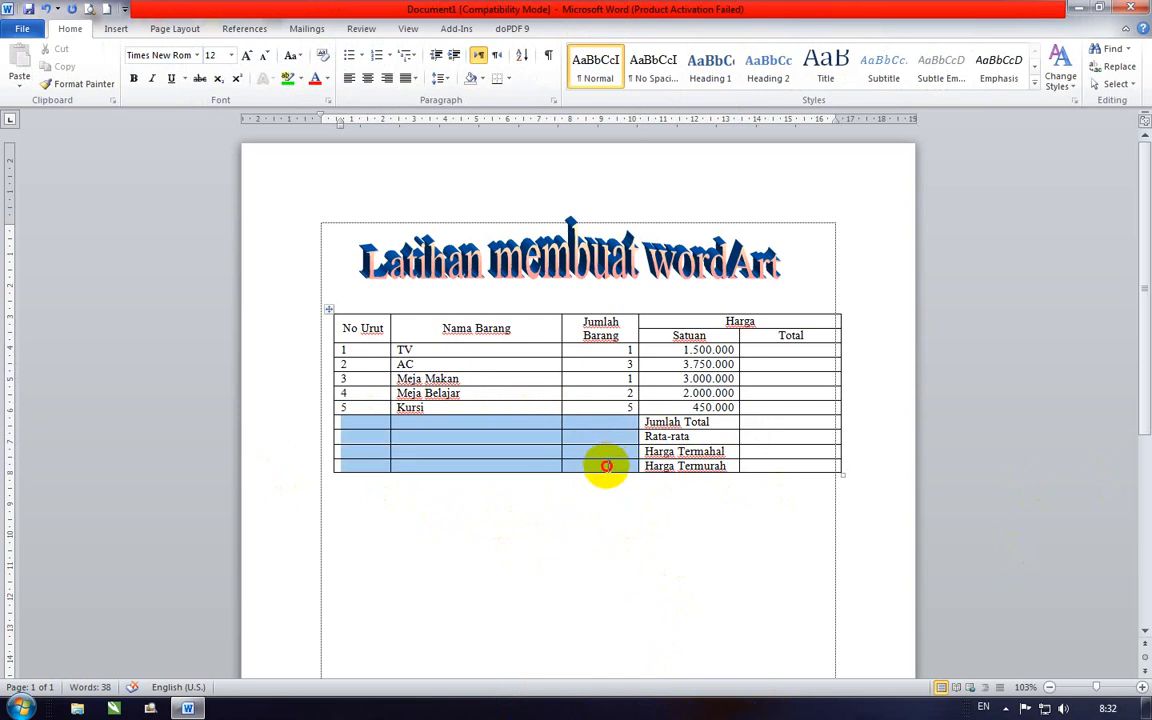
left_click(548, 542)
left_click(375, 422)
left_click_drag(375, 422, 596, 470)
left_click(529, 531)
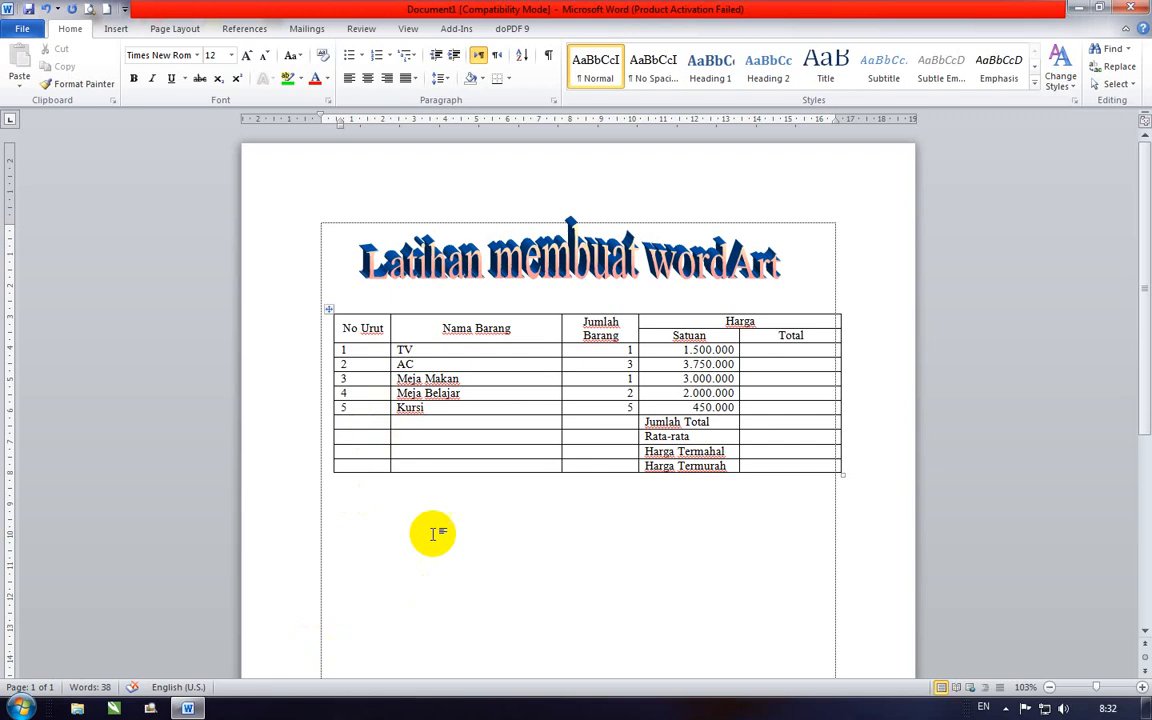
Erase the inner and lower borders of the empty cells beside the four summary labels with the table Eraser.
left_click(460, 420)
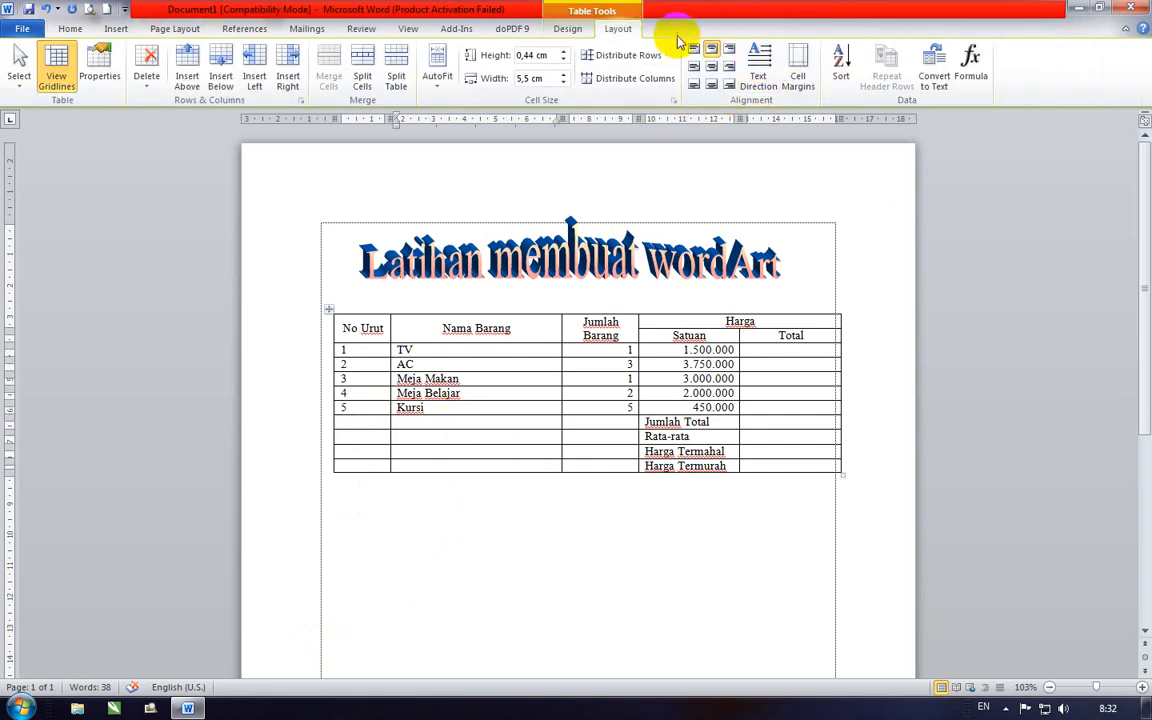
left_click(565, 30)
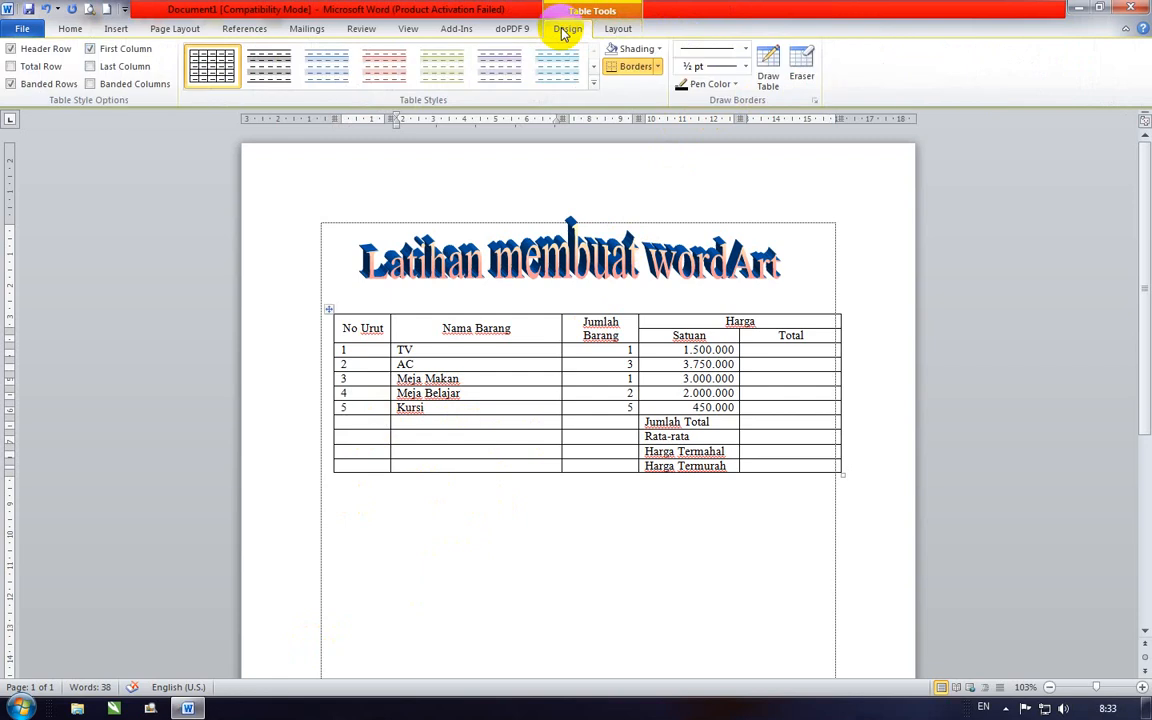
left_click(800, 75)
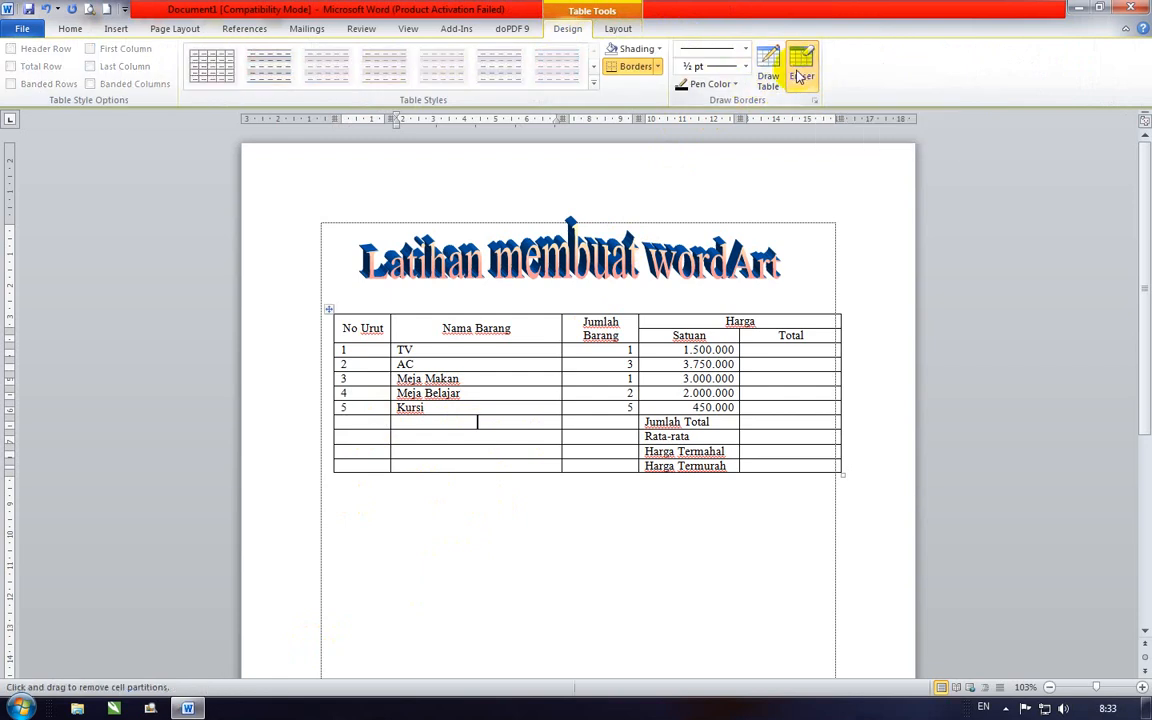
left_click_drag(345, 424, 611, 474)
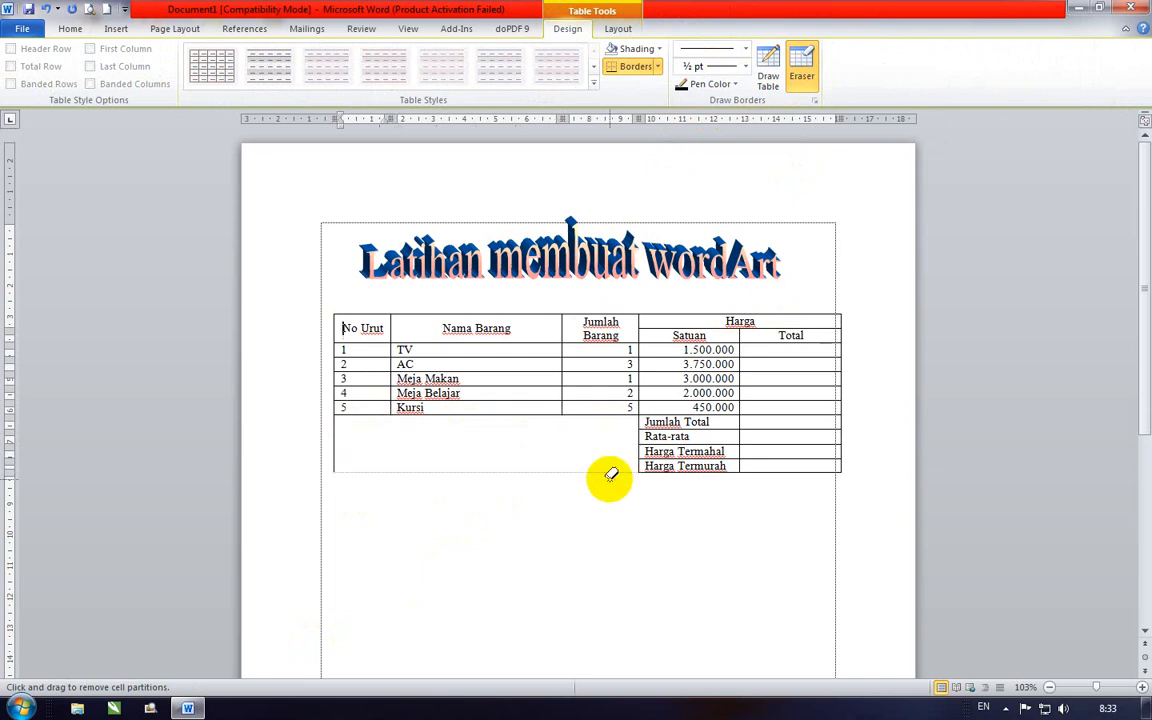
Erase the left border of the empty block beside the summary labels and redraw the table's outer outline with the 3 pt diagonal-striped line.
left_click(334, 432)
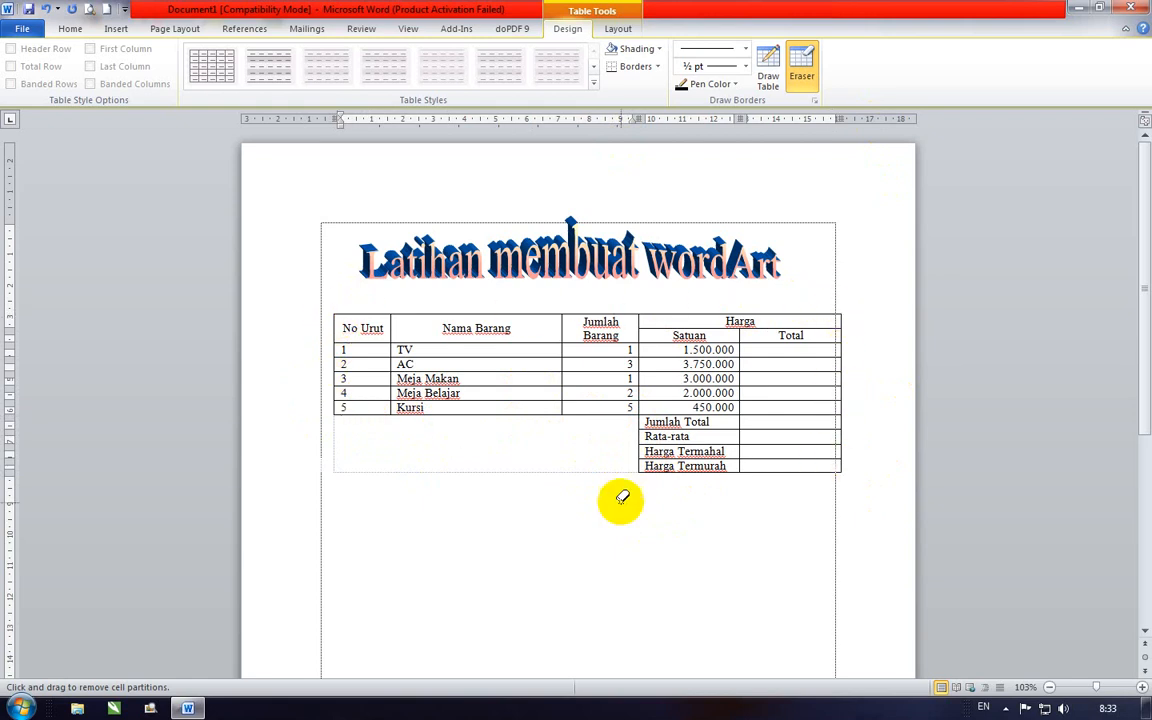
left_click(770, 82)
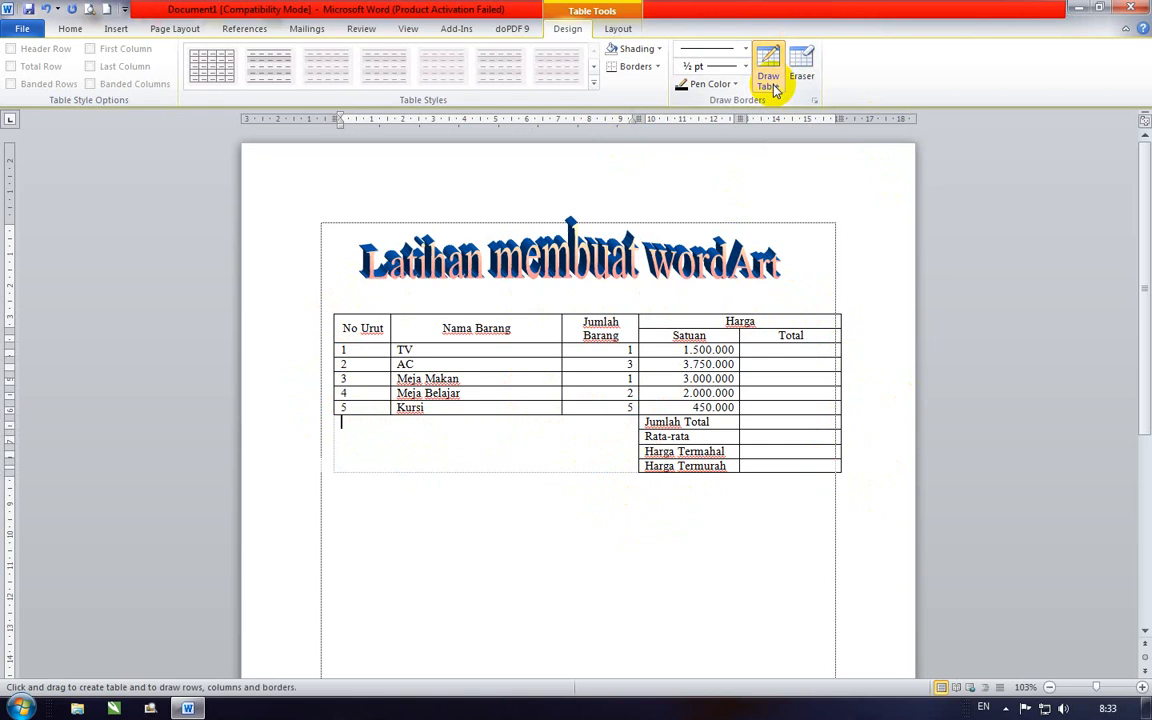
left_click(747, 49)
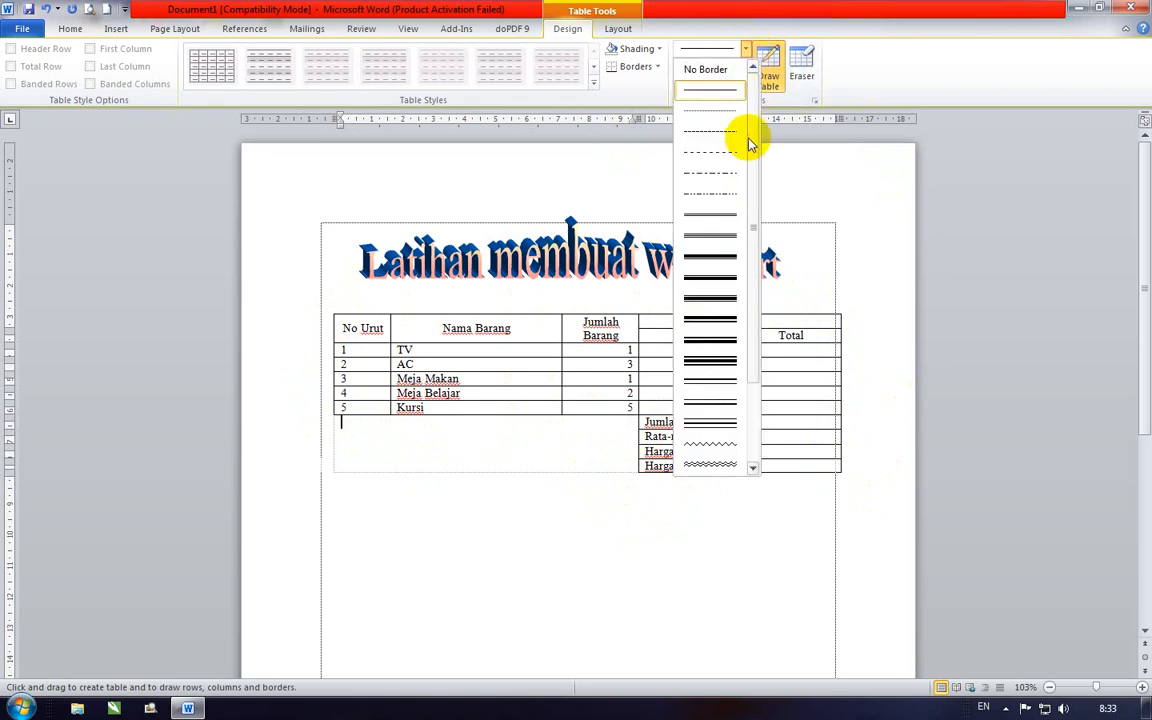
scroll(749, 150, "down", 2)
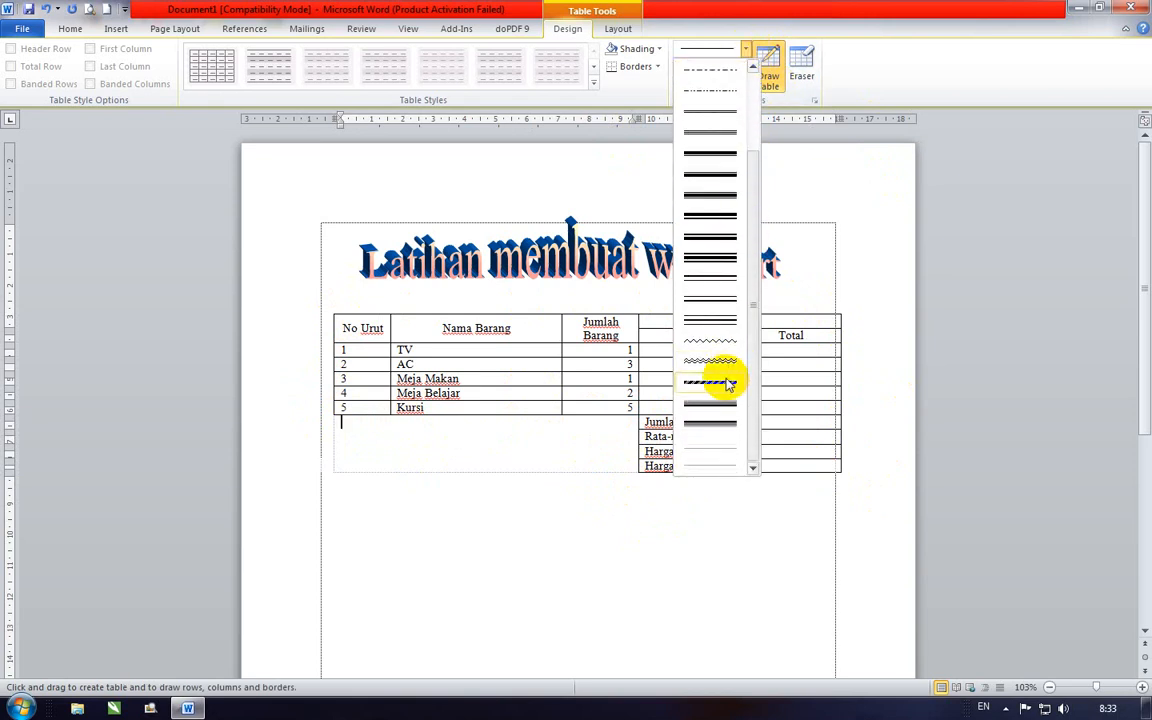
left_click(726, 382)
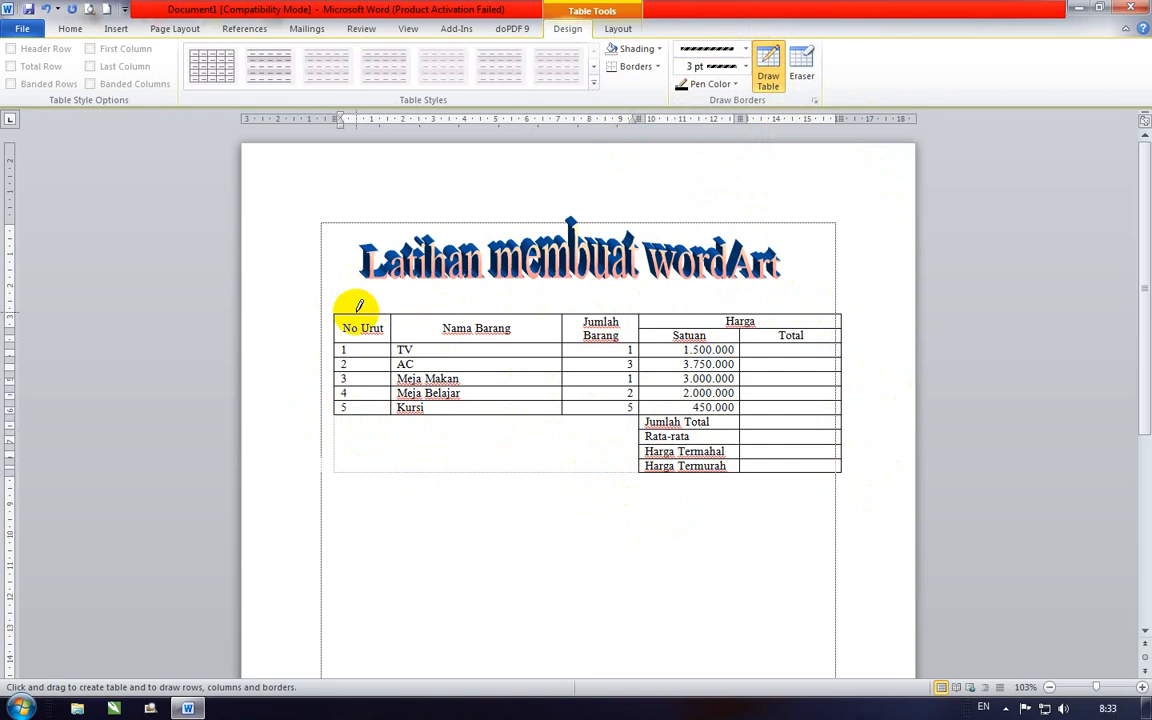
mouse_move(366, 310)
left_mouse_down()
mouse_move(810, 312)
mouse_move(841, 369)
mouse_move(843, 441)
mouse_move(771, 470)
mouse_move(661, 478)
mouse_move(628, 432)
mouse_move(588, 417)
mouse_move(356, 418)
mouse_move(342, 305)
left_mouse_up()
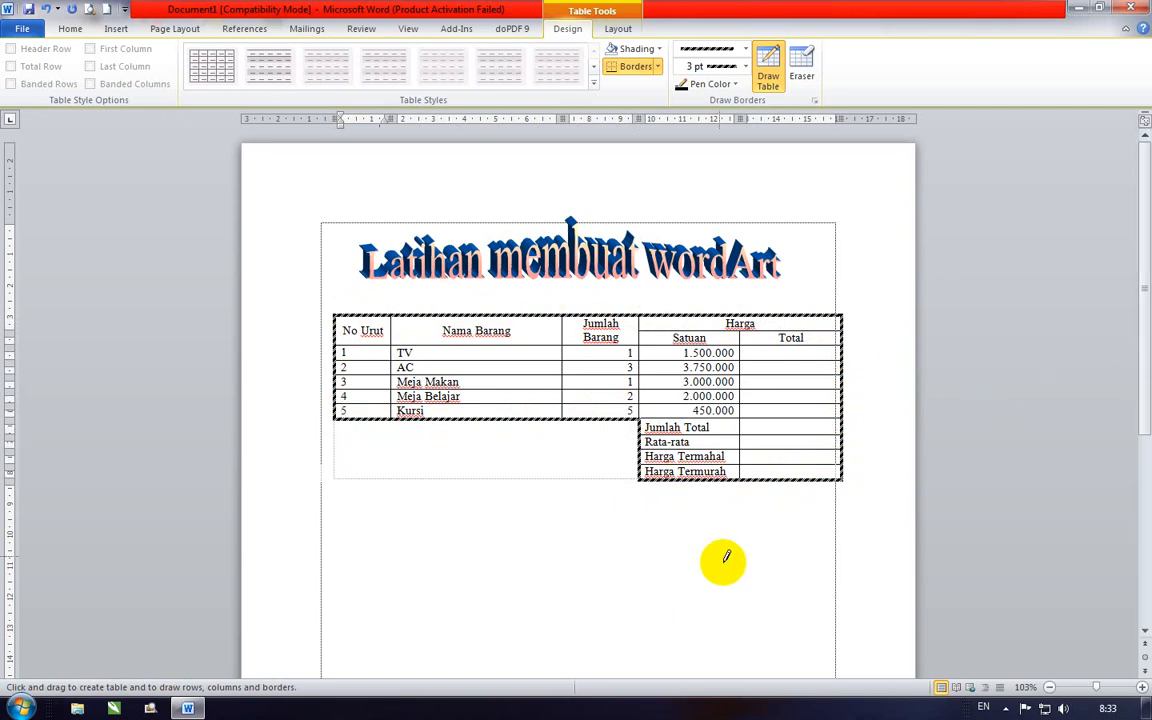
left_click(767, 72)
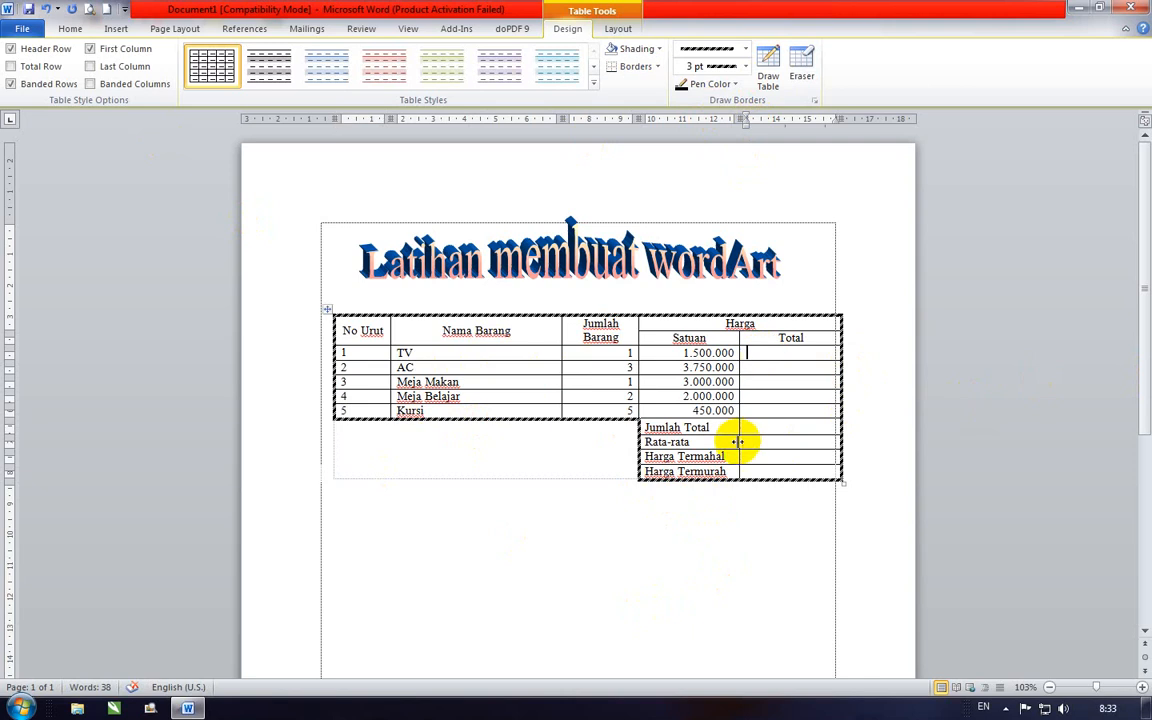
left_click(742, 430)
Place the cursor below the table and list all Clip Art media file types without a search term.
left_click(704, 594)
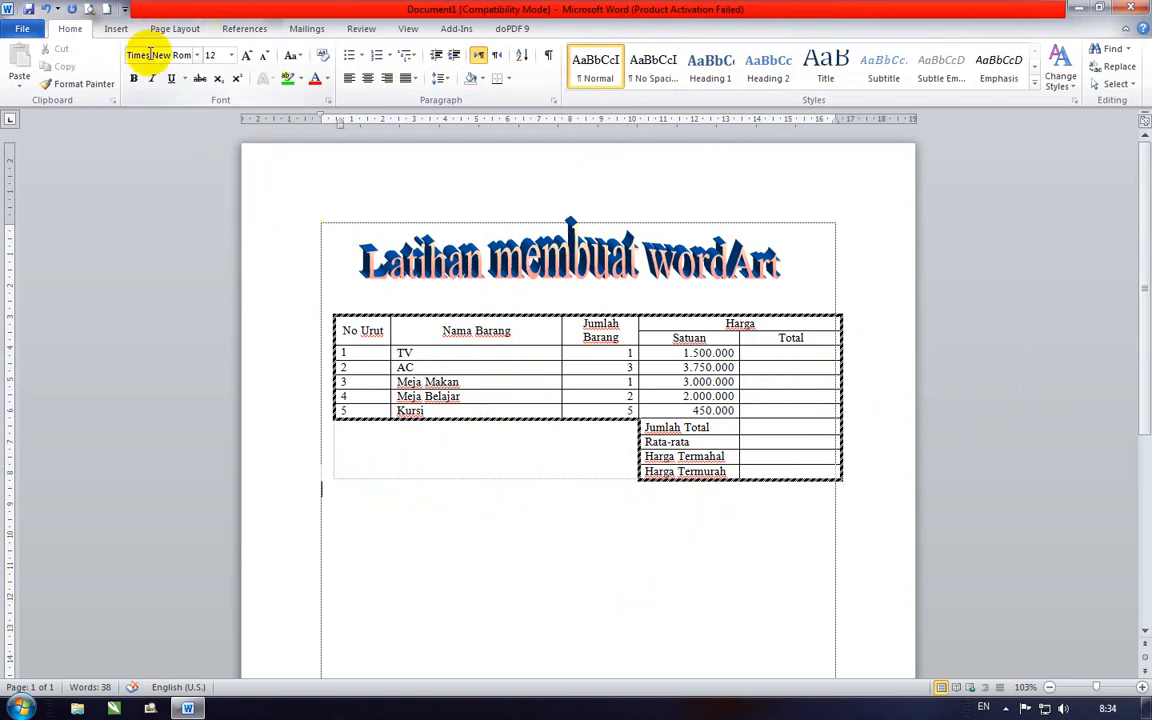
left_click(114, 29)
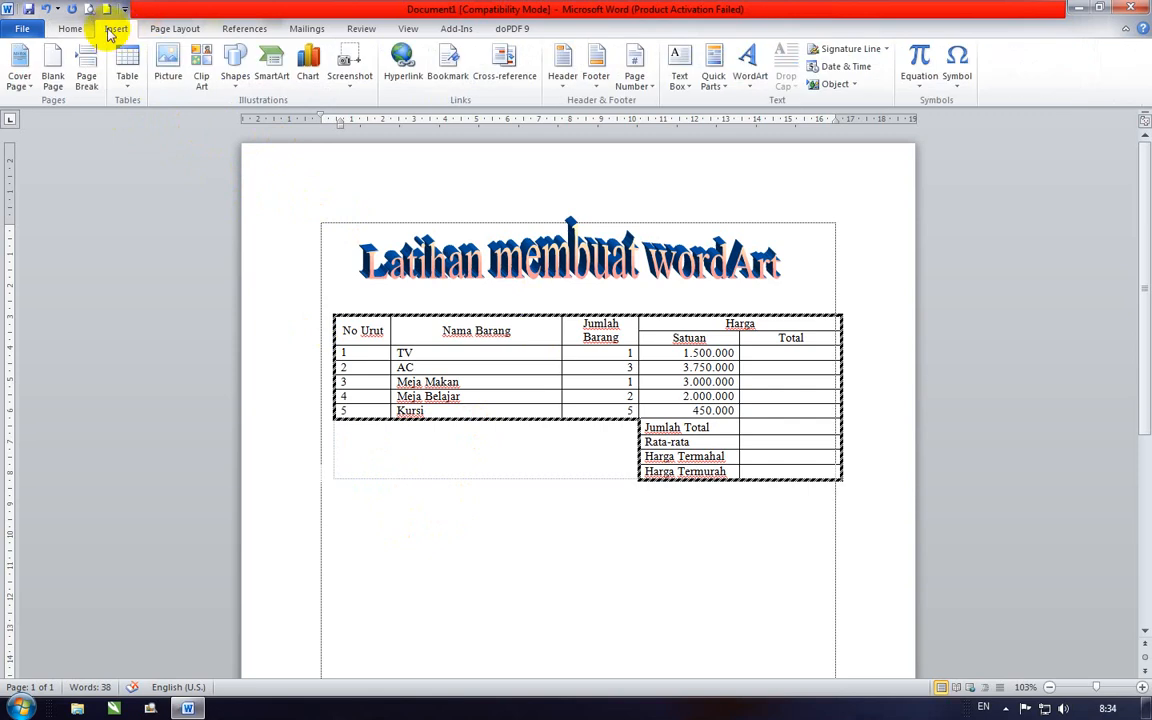
left_click(201, 80)
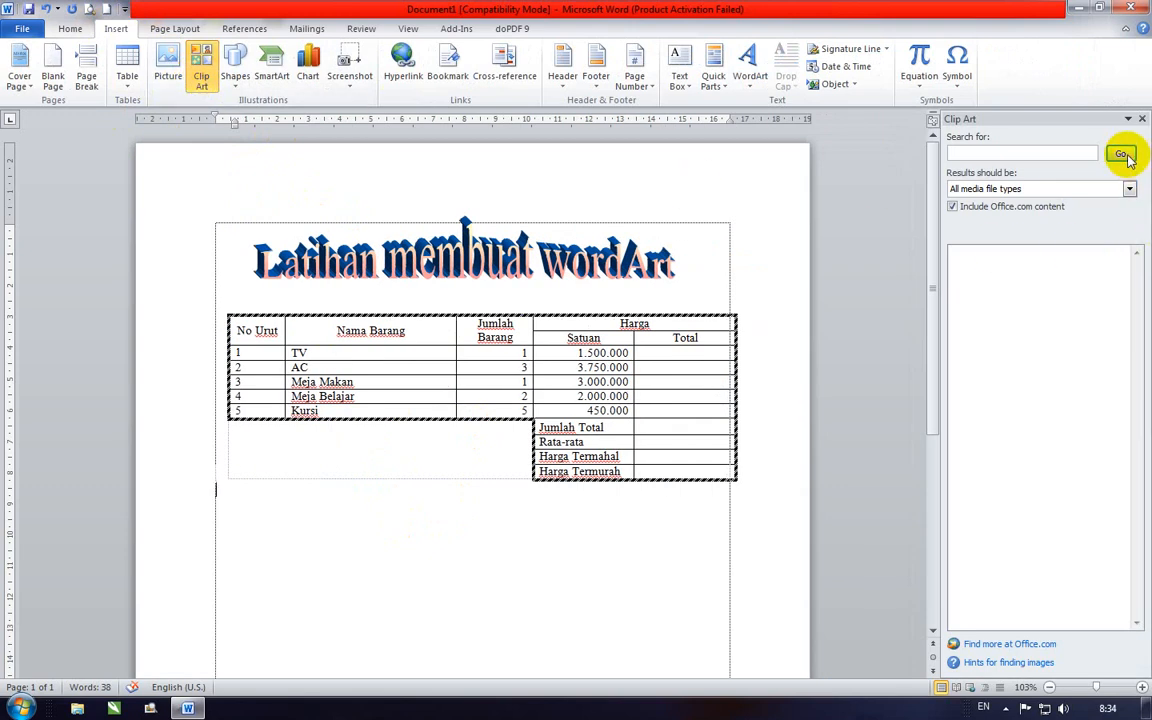
left_click(1122, 154)
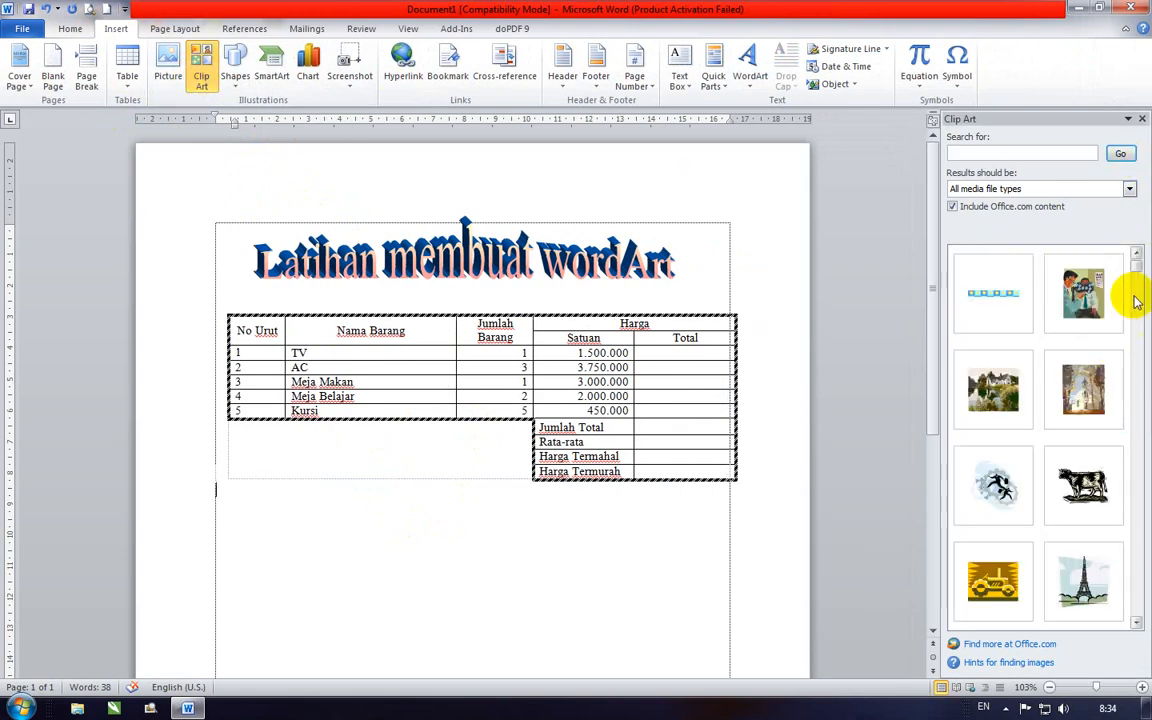
Find the clip art of blue office buildings on a beige diamond and insert it below the table.
left_click(1137, 622)
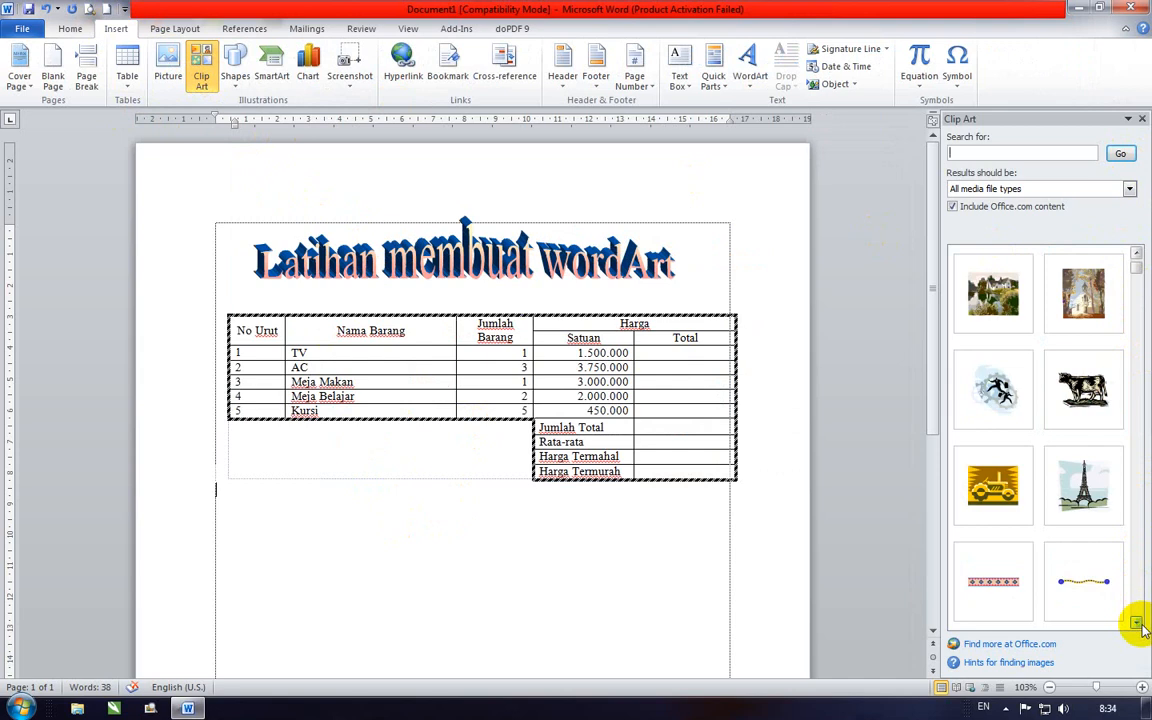
left_click(1137, 622)
left_click(1137, 622)
left_click(1137, 622)
left_click(1137, 622)
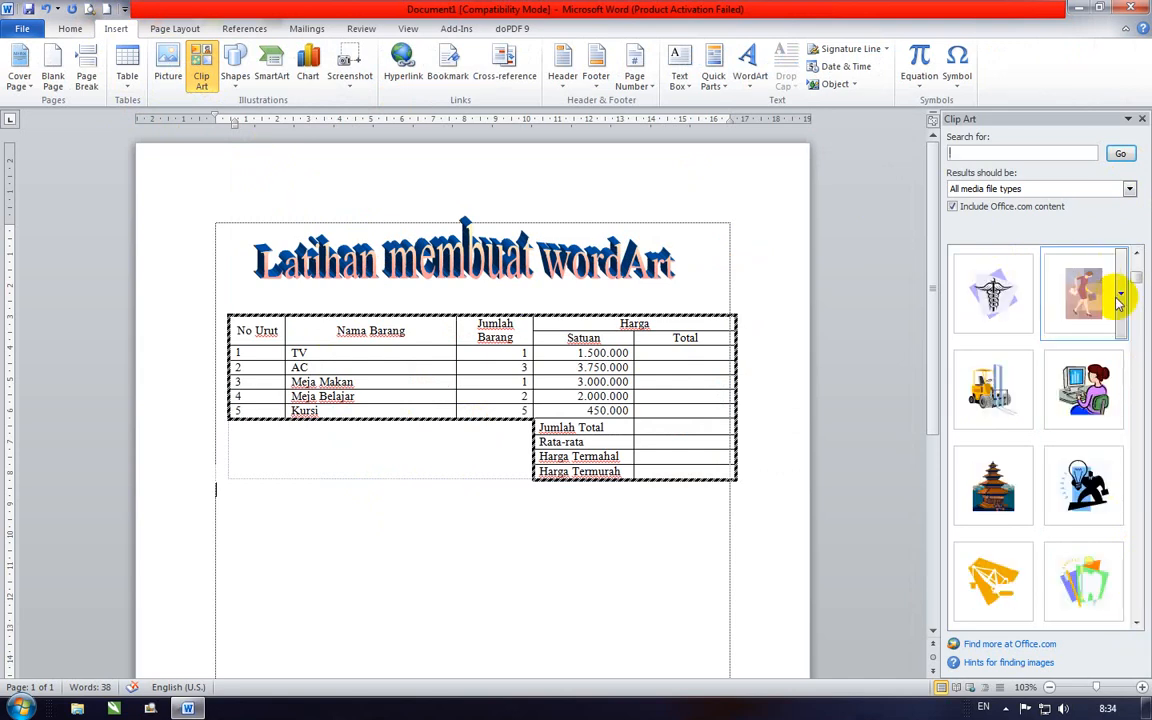
left_click(1137, 253)
left_click(1137, 253)
left_click(1137, 253)
left_click(1137, 253)
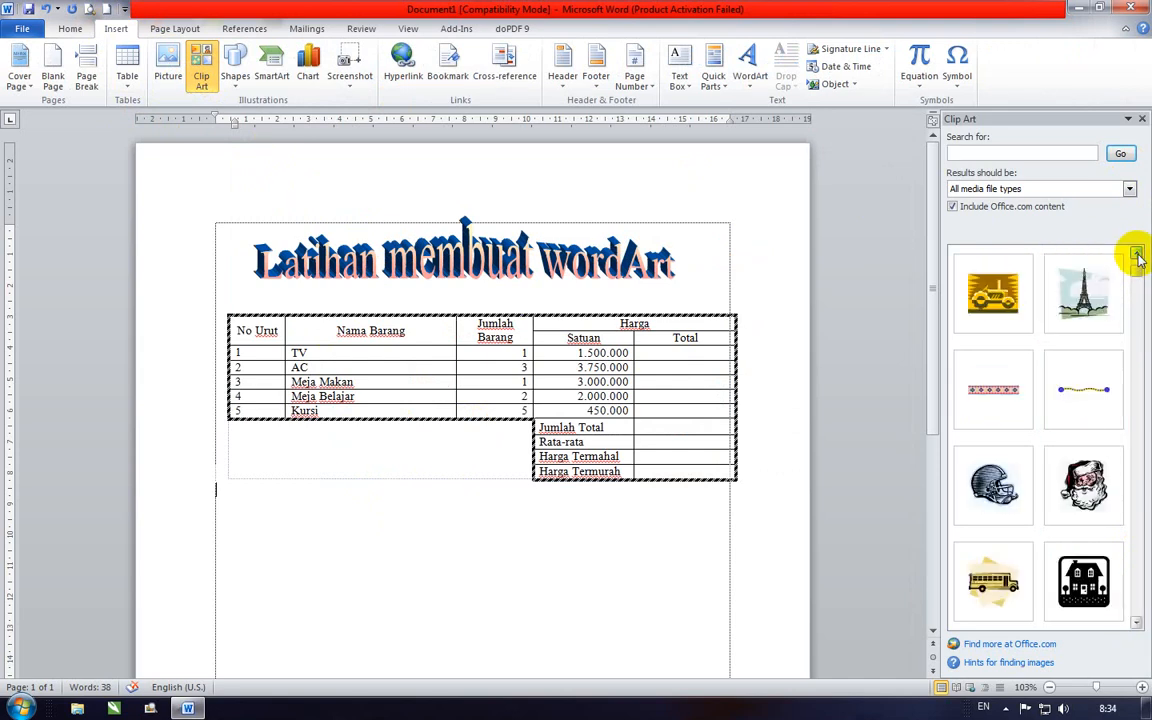
left_click(1137, 622)
left_click(1137, 622)
left_click(1137, 622)
left_click(1137, 622)
left_click(1137, 622)
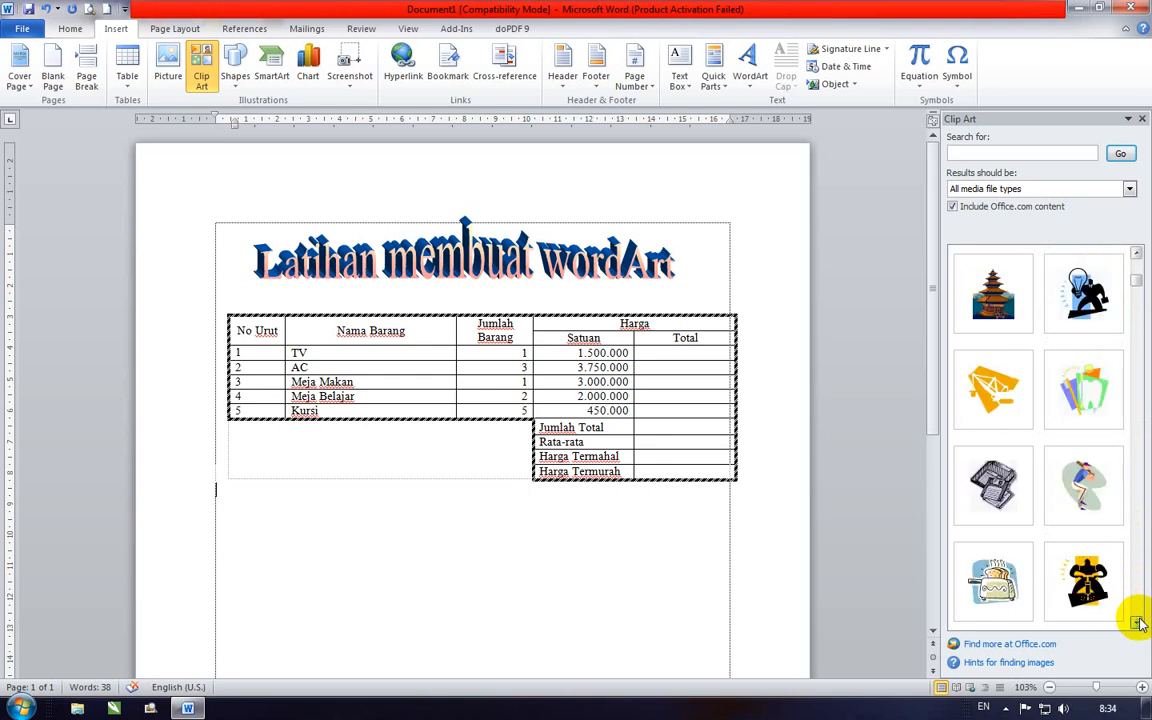
left_click(1137, 622)
left_click(1137, 622)
left_click(1137, 622)
left_click(1137, 622)
left_click(1137, 622)
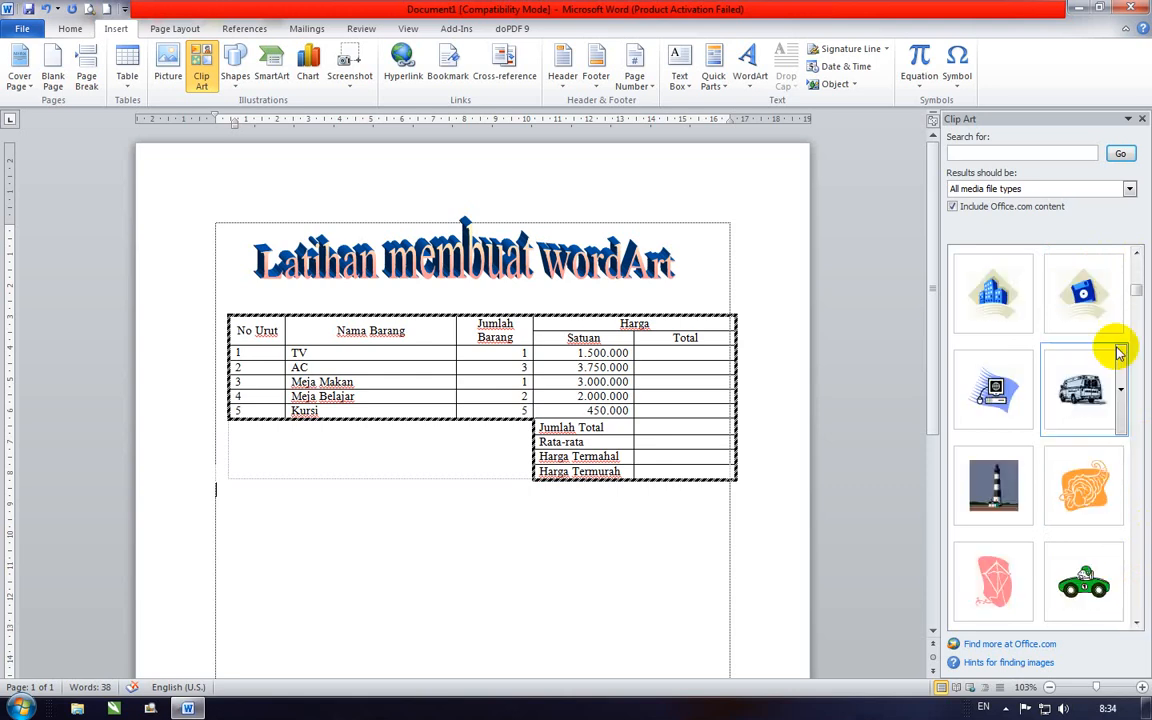
left_click(993, 300)
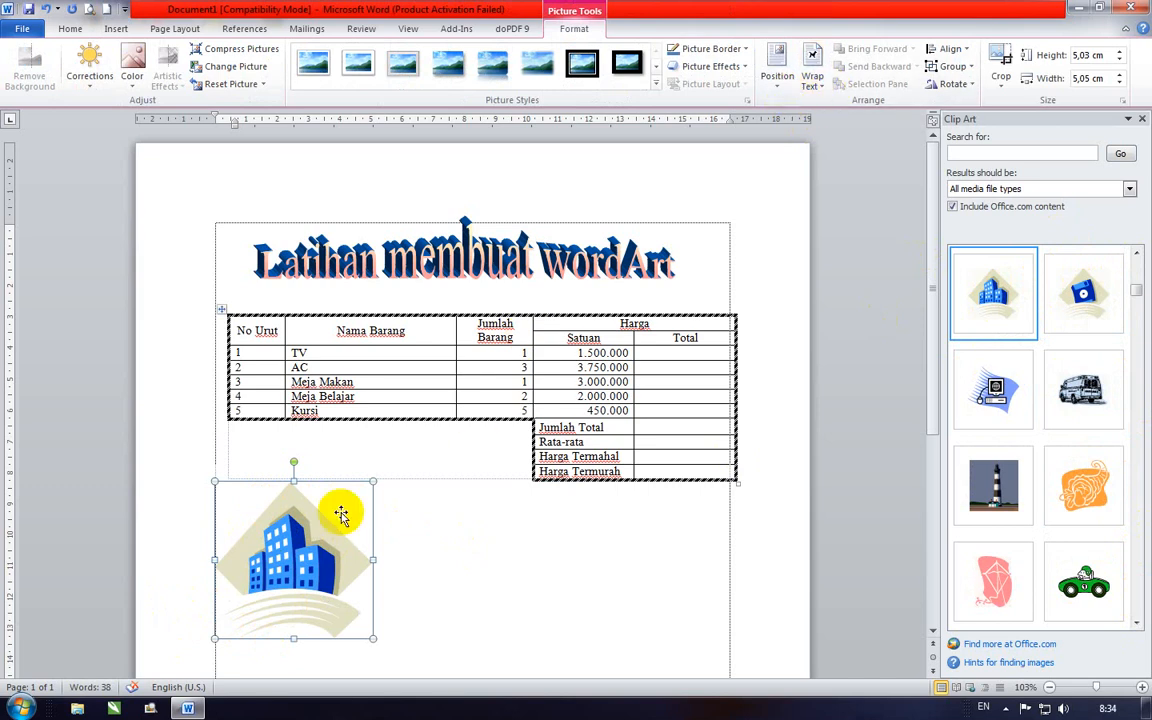
Set the buildings picture's text wrapping to In Front of Text and move it over the "Nama Barang" column.
left_click_drag(305, 566, 353, 550)
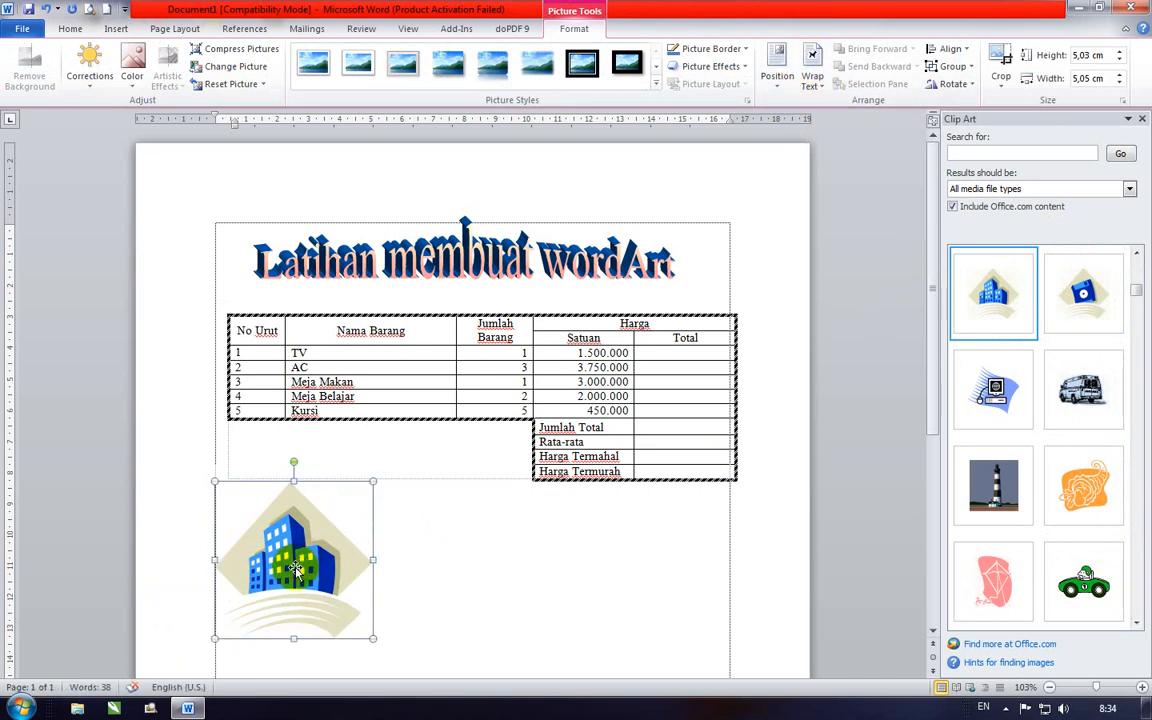
mouse_move(296, 569)
left_mouse_down()
mouse_move(286, 530)
mouse_move(289, 553)
left_mouse_up()
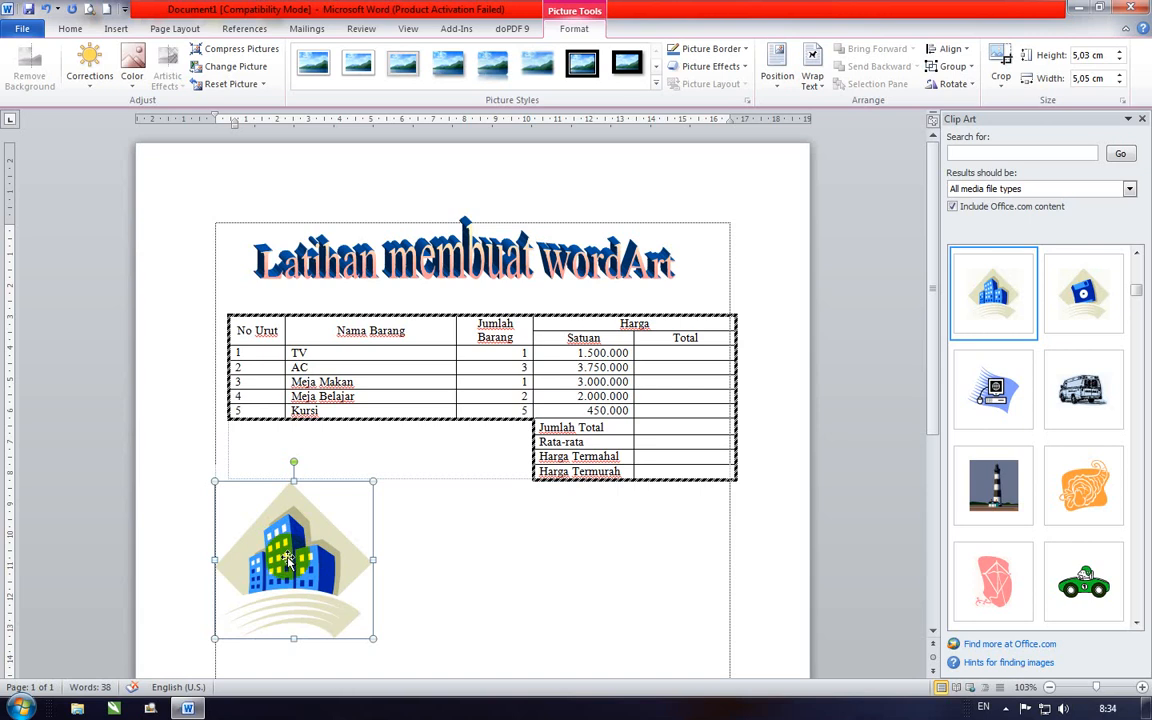
left_click(814, 85)
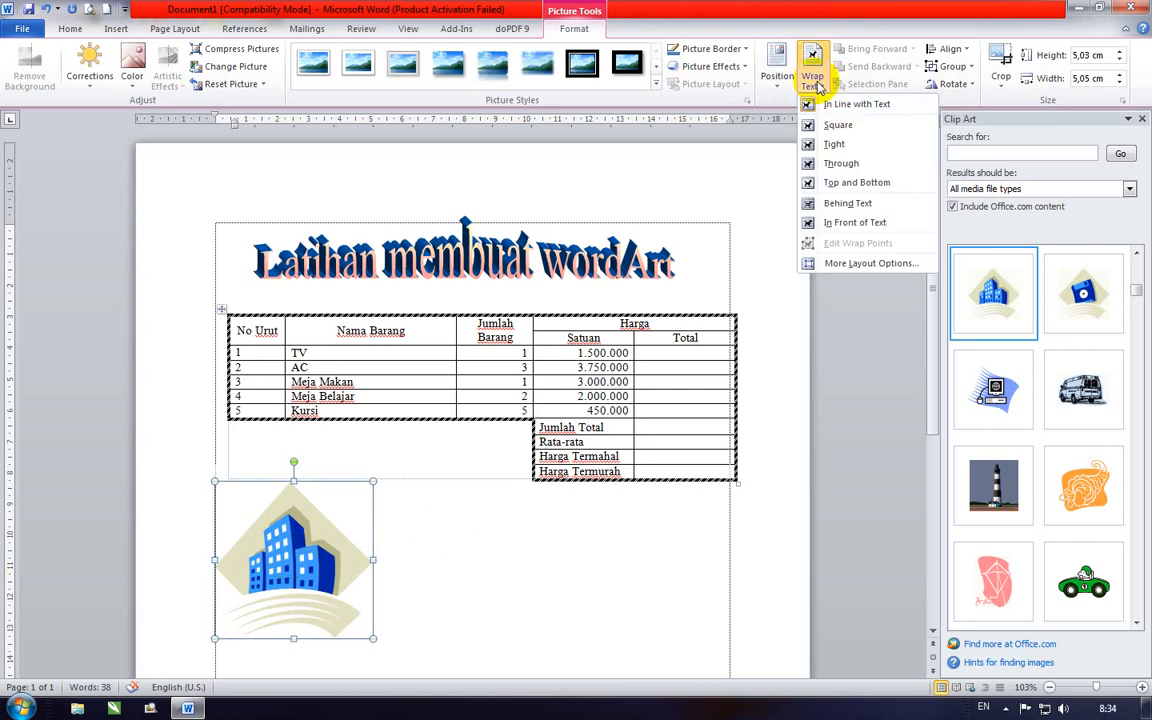
left_click(845, 223)
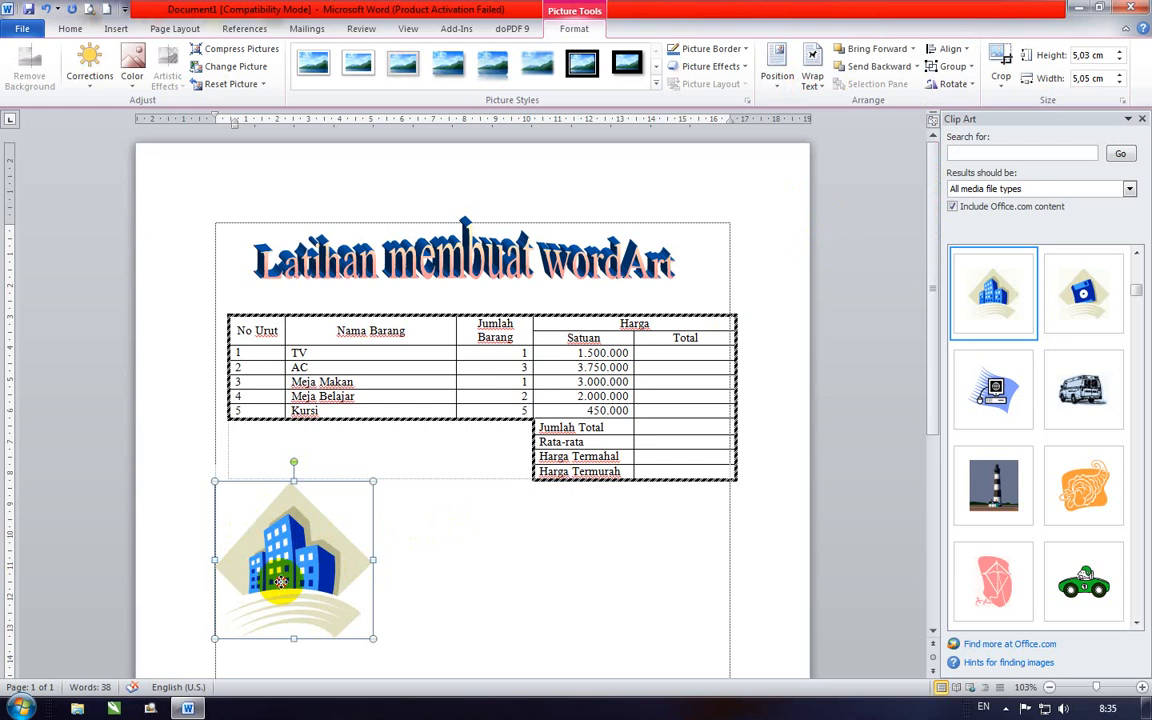
left_click_drag(281, 581, 356, 400)
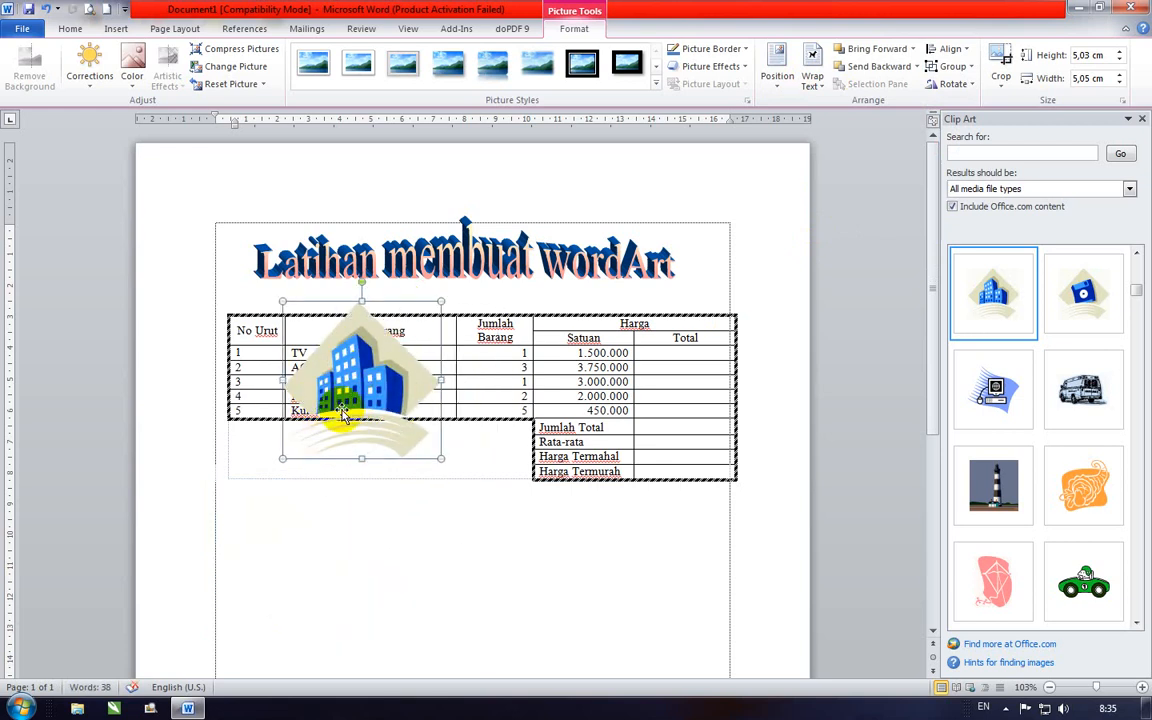
Try Behind Text wrapping on the buildings picture and restore In Front of Text.
left_click(814, 82)
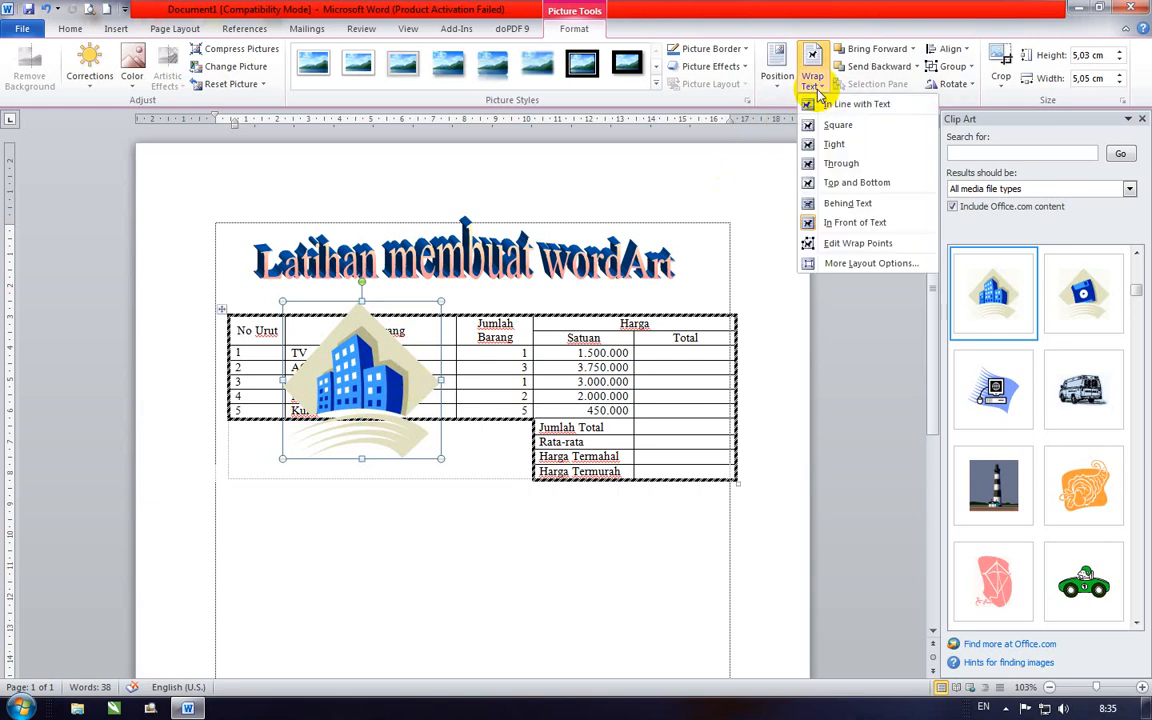
left_click(838, 203)
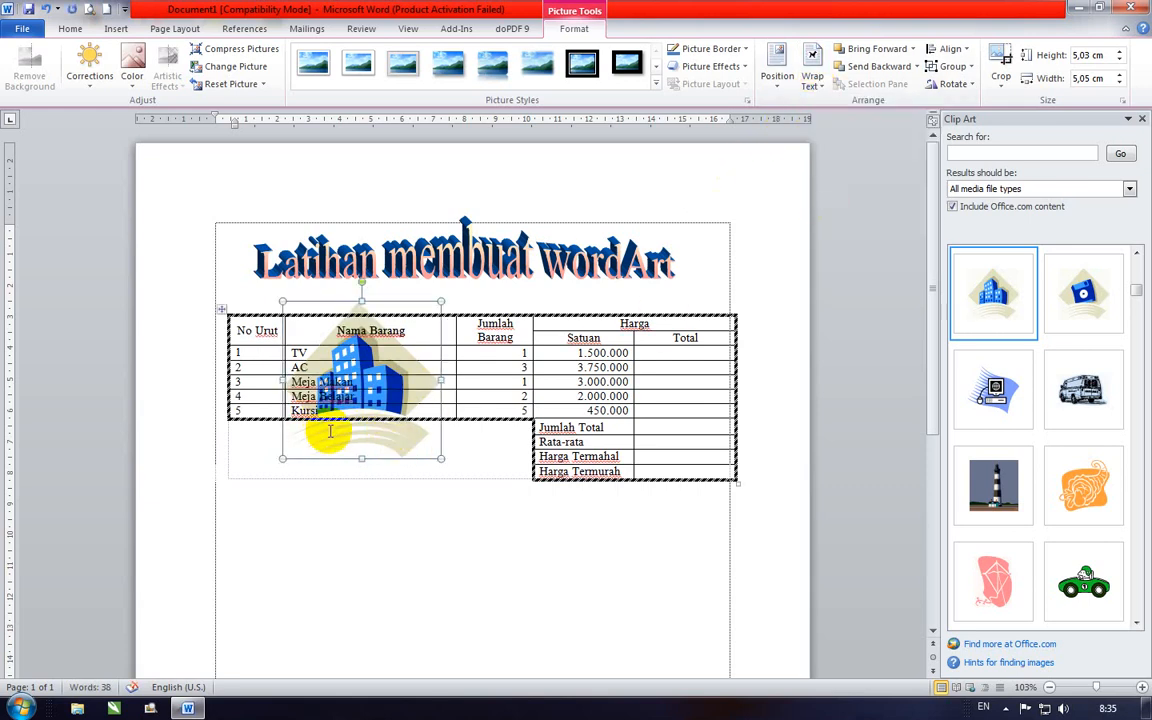
left_click(824, 84)
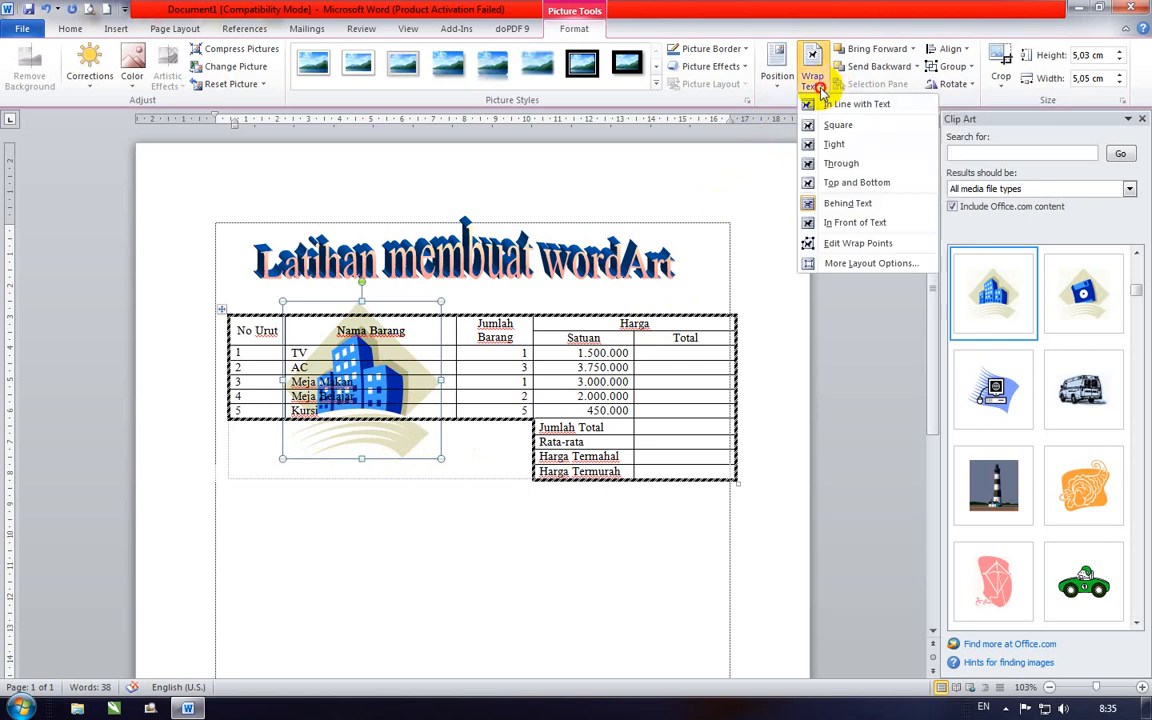
left_click(826, 226)
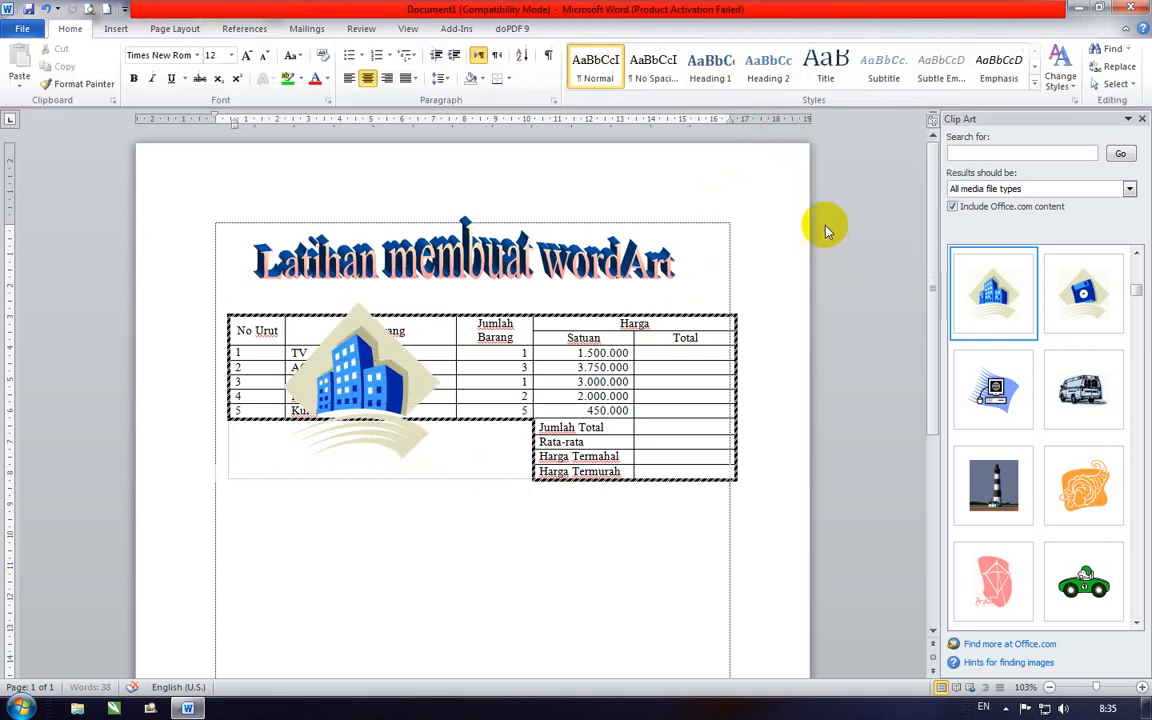
Set the buildings picture's text wrapping to Square.
left_click(386, 378)
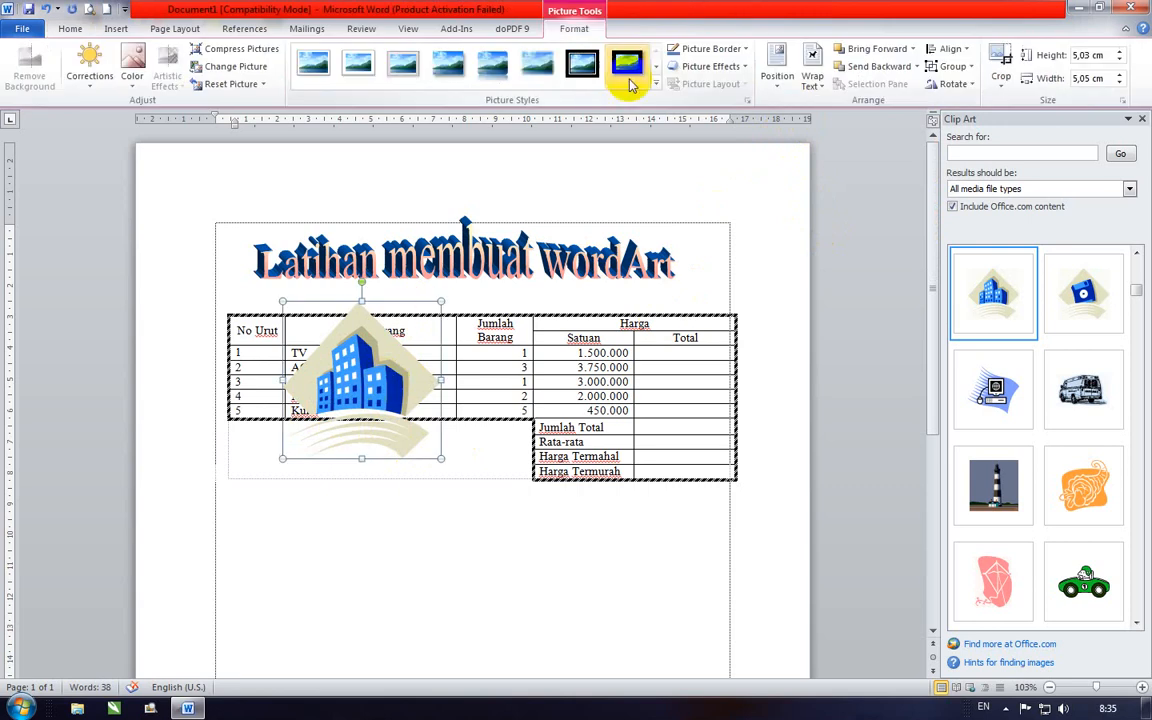
left_click(813, 80)
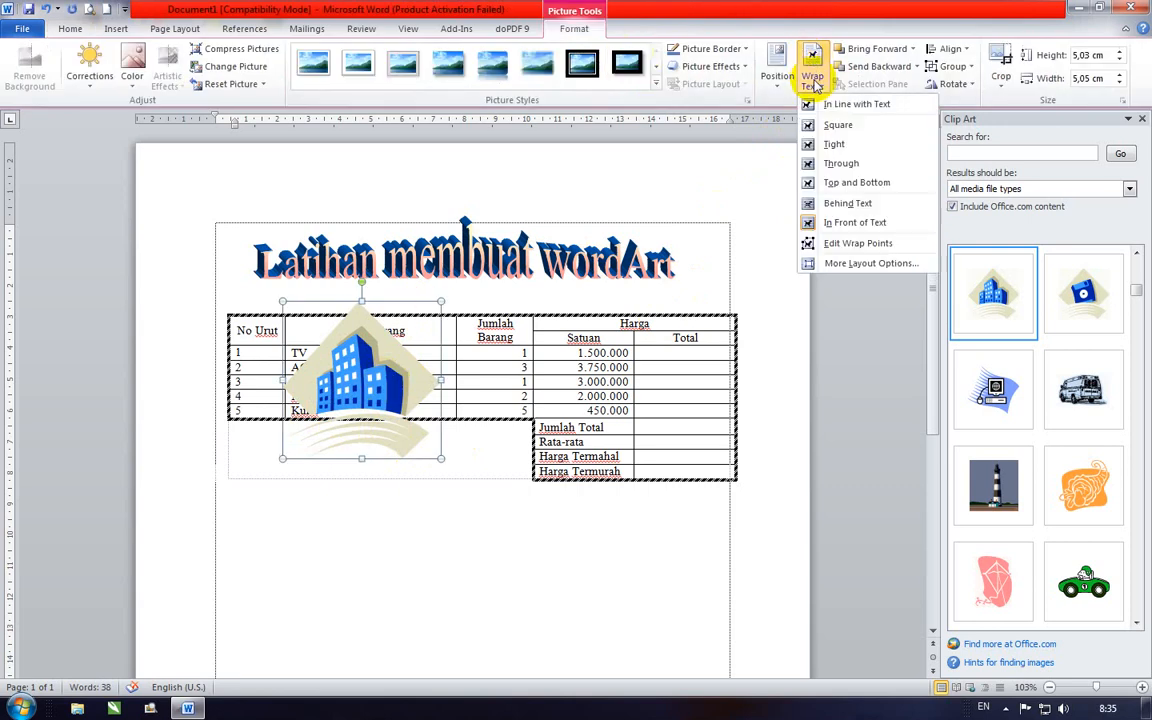
left_click(836, 124)
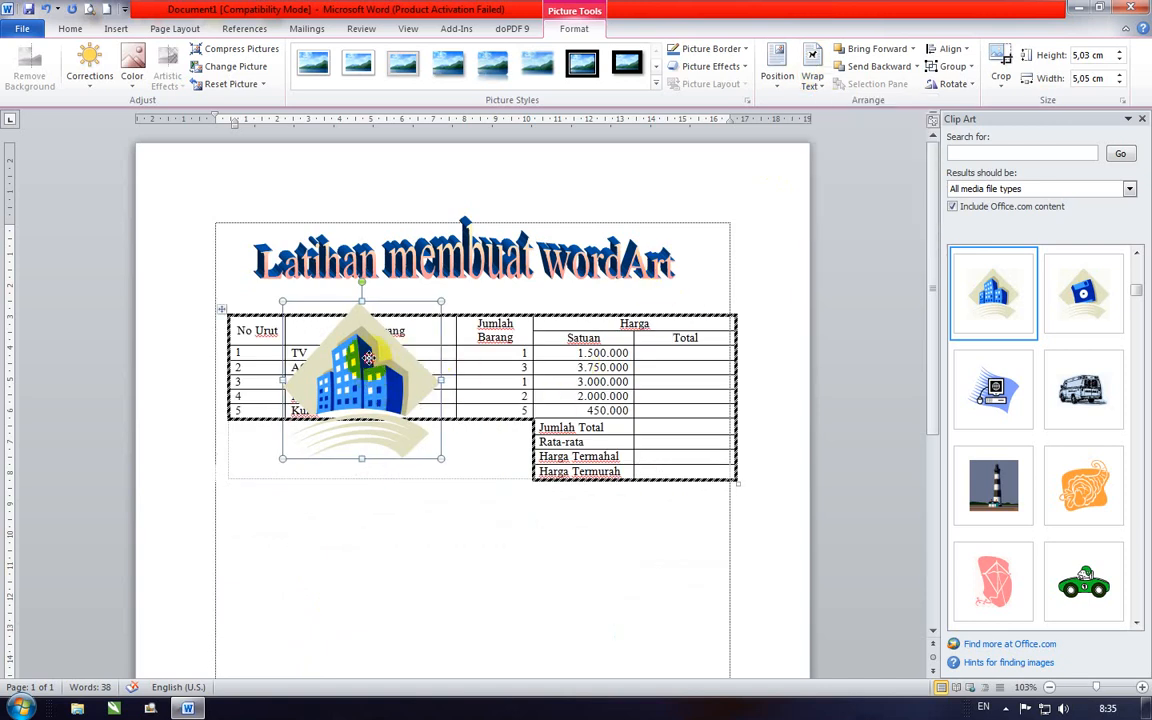
Move the buildings picture into the empty block below the "Kursi" row and scale it to about 4.8 cm high by 4.82 cm wide.
left_click_drag(368, 357, 317, 487)
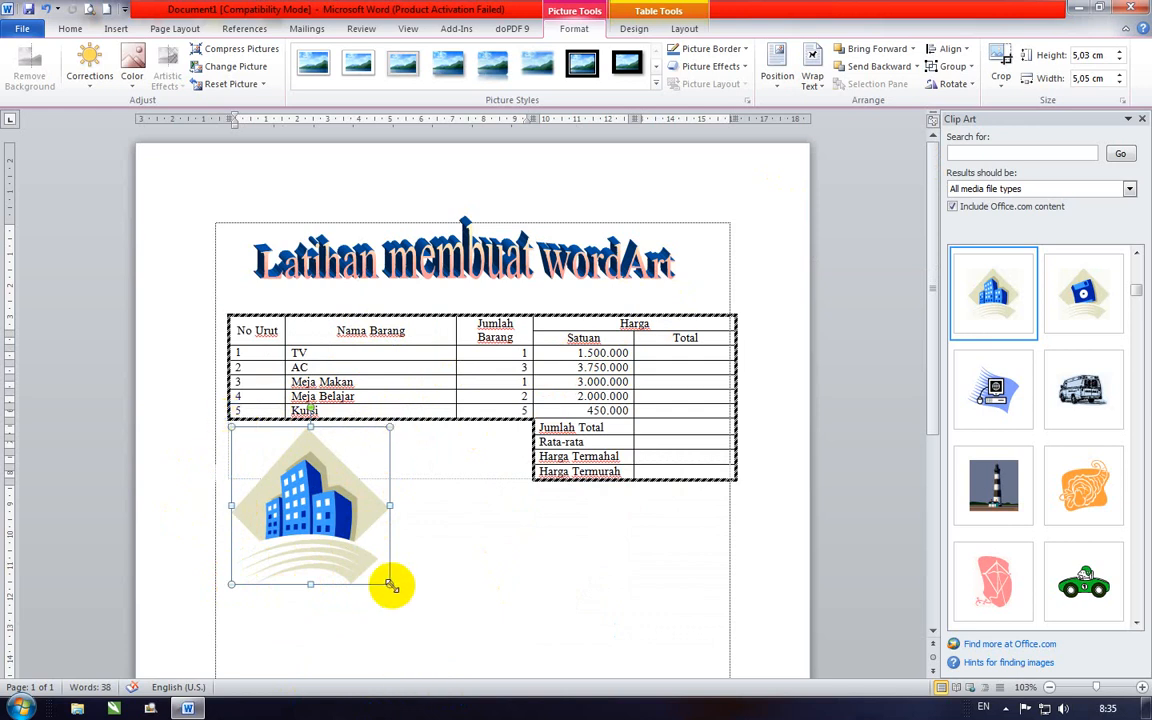
mouse_move(390, 585)
left_mouse_down()
mouse_move(311, 505)
mouse_move(383, 578)
left_mouse_up()
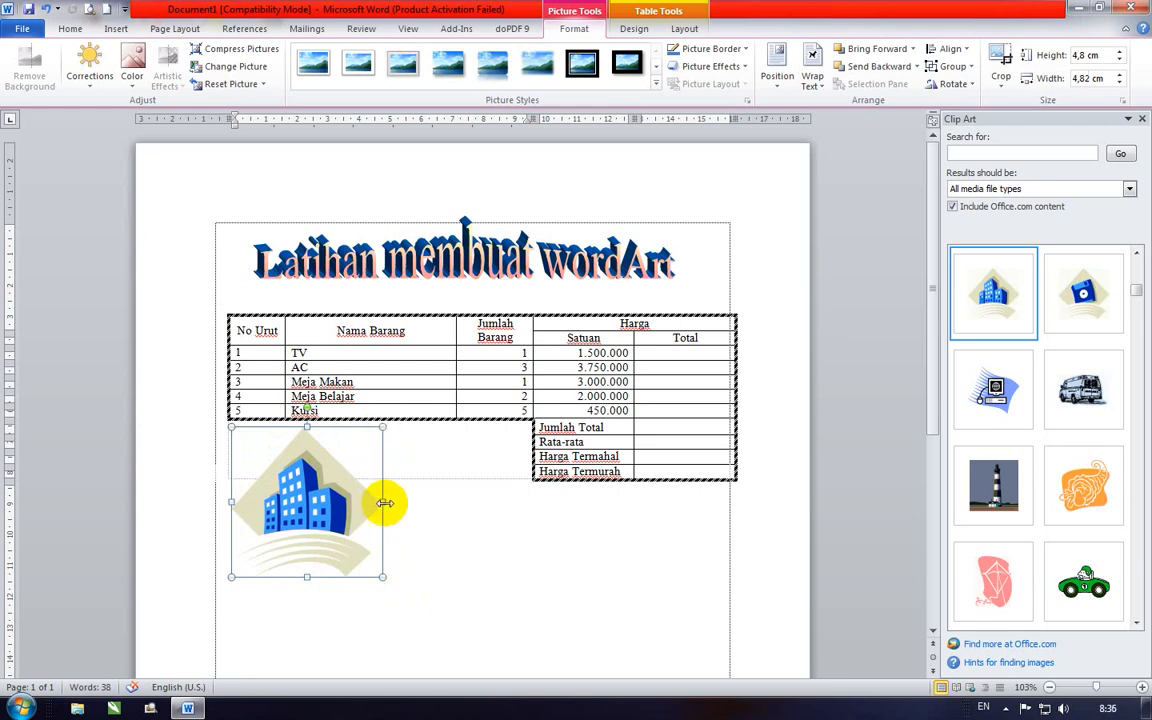
Shrink the buildings picture from its sides and upper edge to about 3.69 cm high by 3.13 cm wide.
left_click_drag(384, 503, 347, 503)
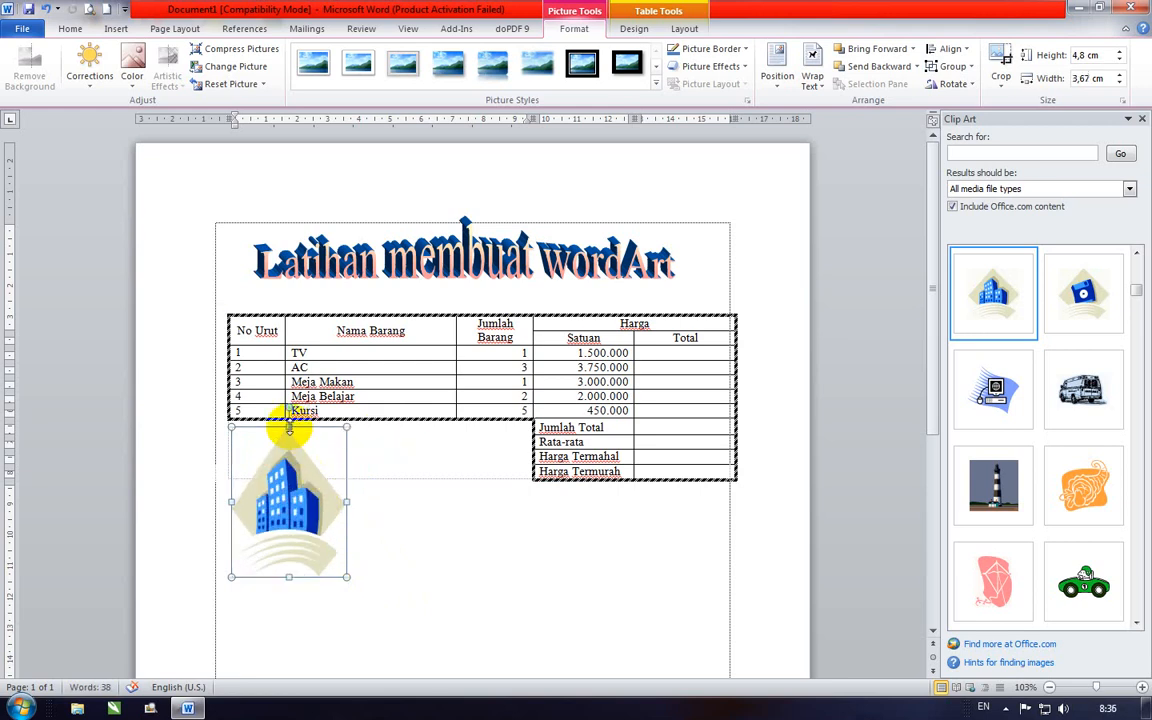
left_click_drag(289, 430, 291, 468)
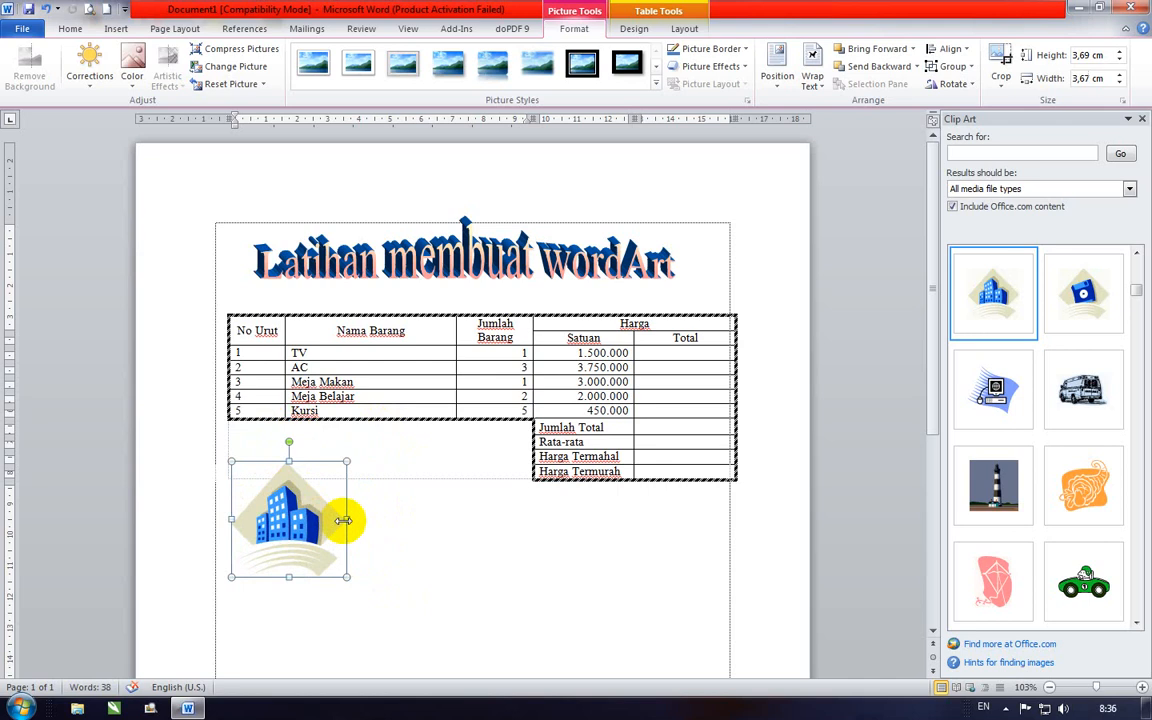
left_click_drag(343, 520, 329, 522)
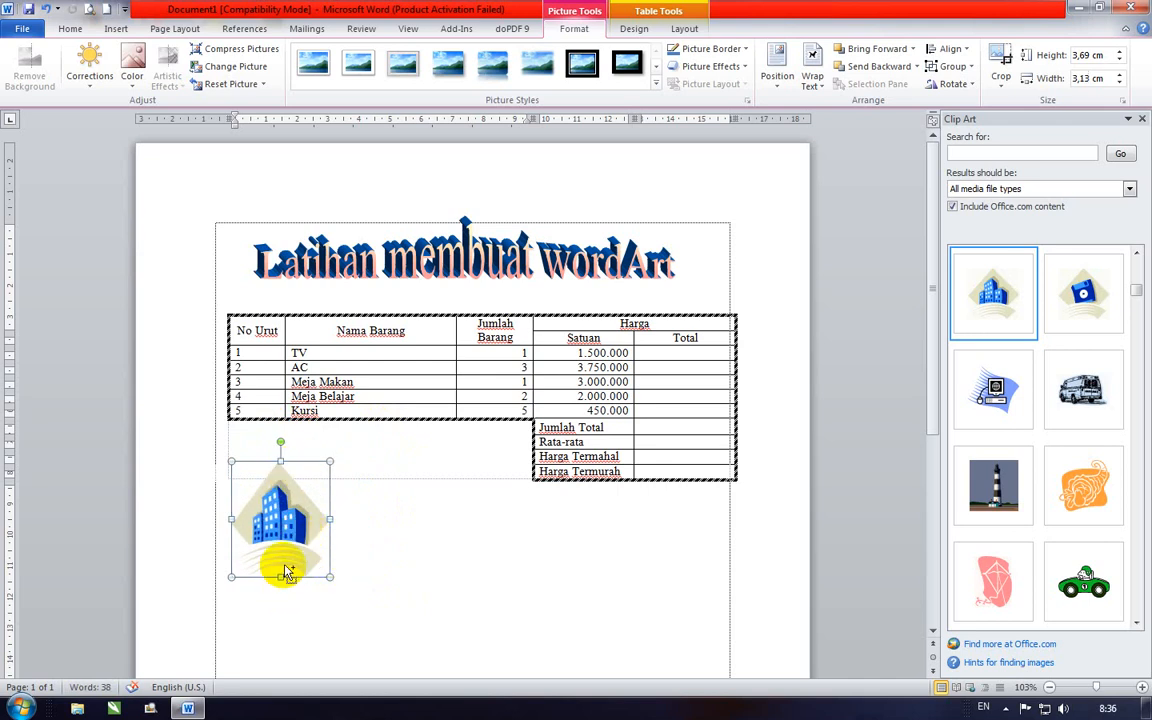
Undo the last three resizes of the buildings picture.
key("ctrl+z")
key("ctrl+z")
key("ctrl+z")
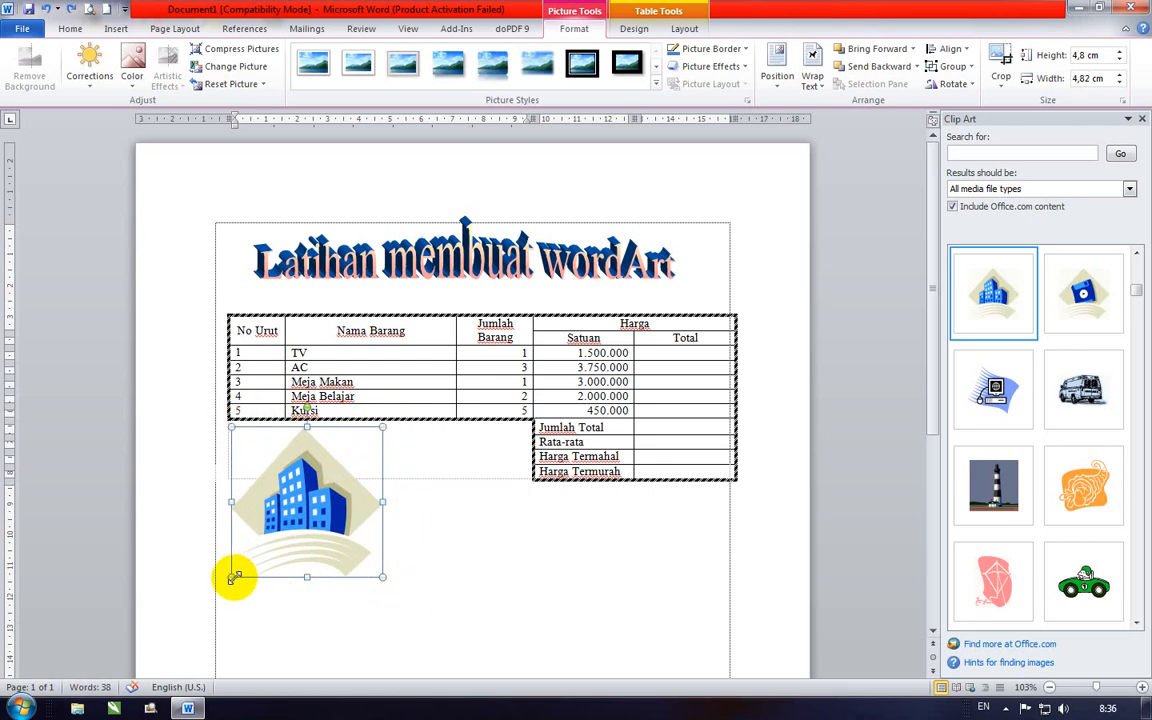
Scale the buildings picture to about 2.15 cm high by 2.16 cm wide and move it to the left end of the empty block below the "Kursi" row.
left_click_drag(233, 577, 316, 494)
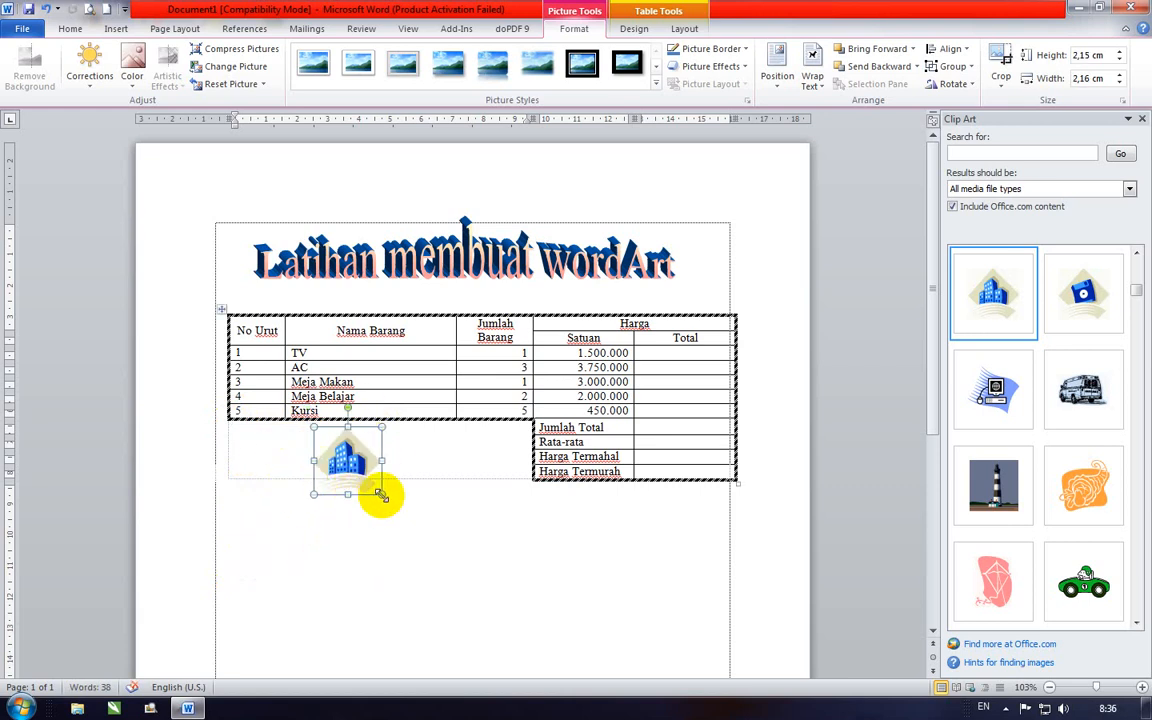
left_click_drag(381, 494, 257, 456)
left_click(458, 521)
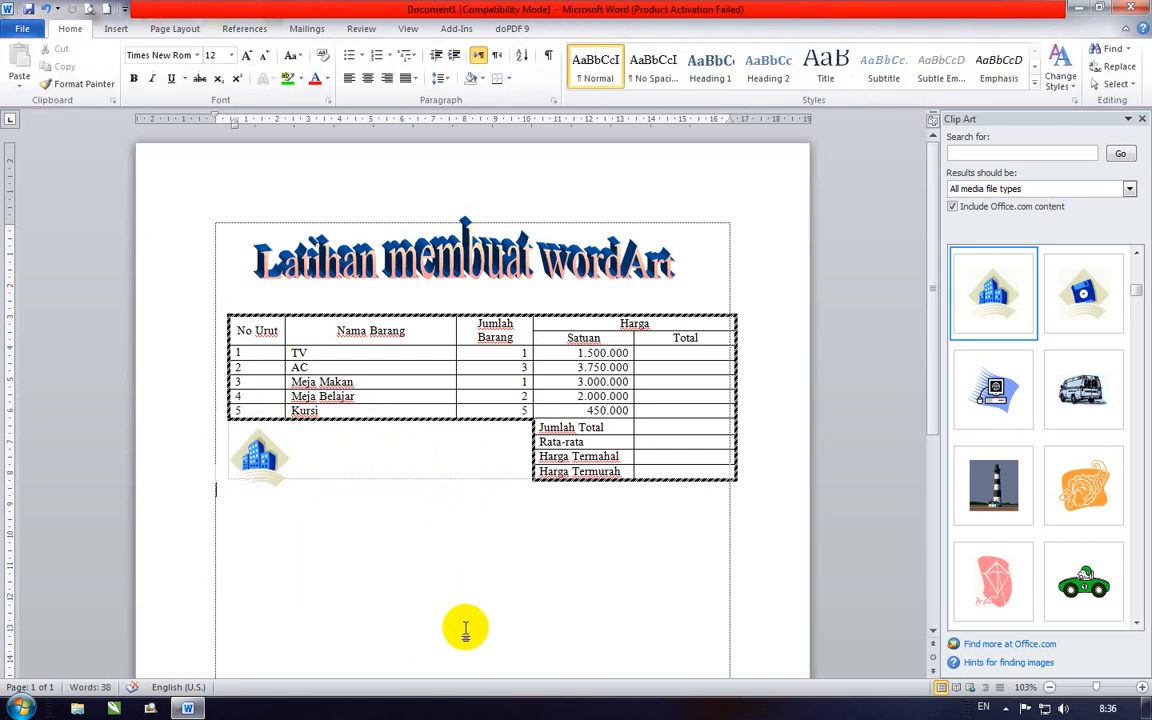
left_click(1145, 119)
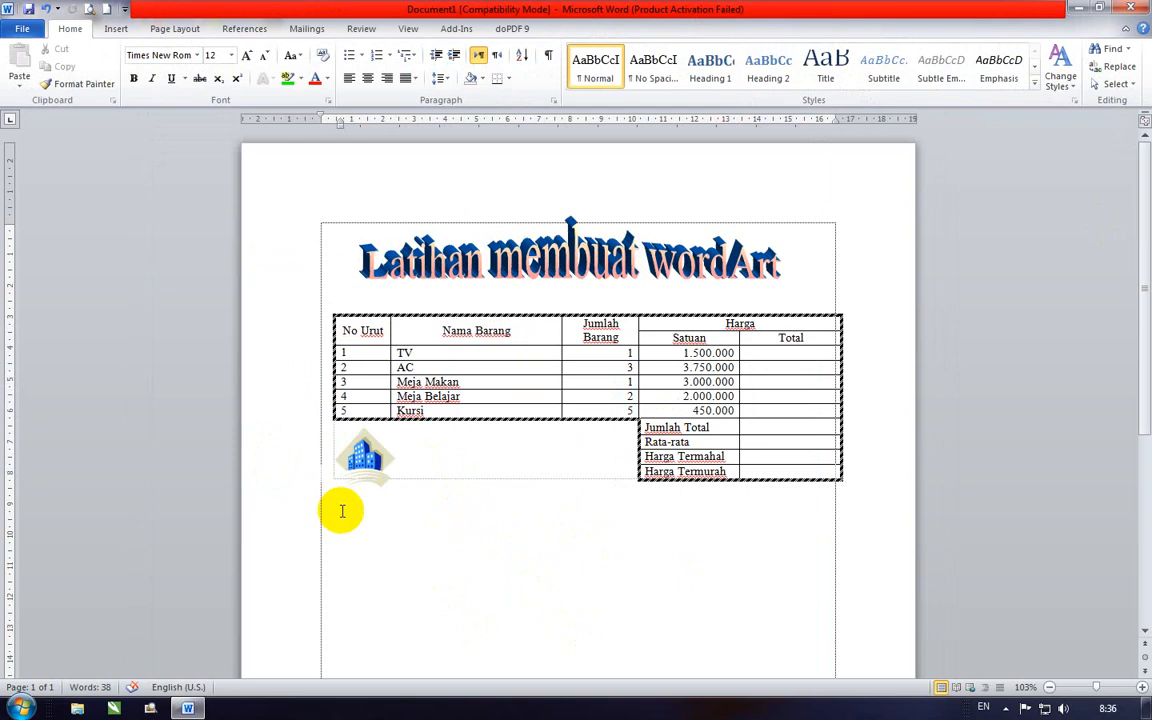
Insert the green race car clip art below the table and set its text wrapping to Behind Text.
left_click(115, 29)
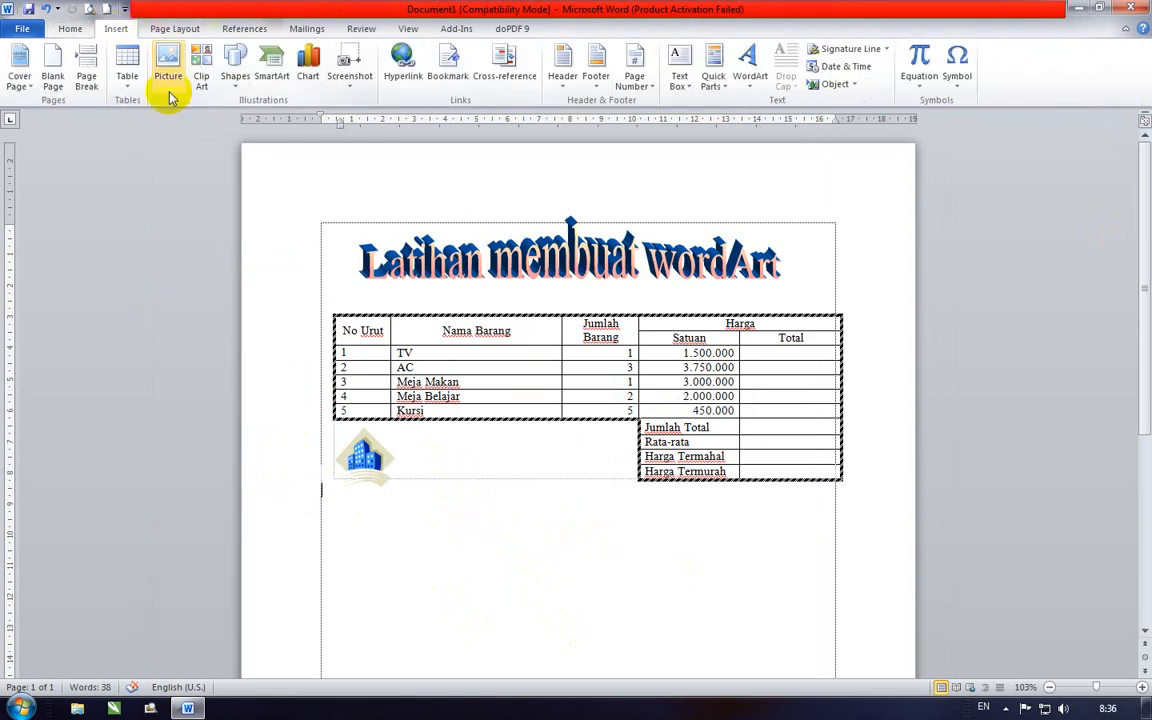
left_click(203, 85)
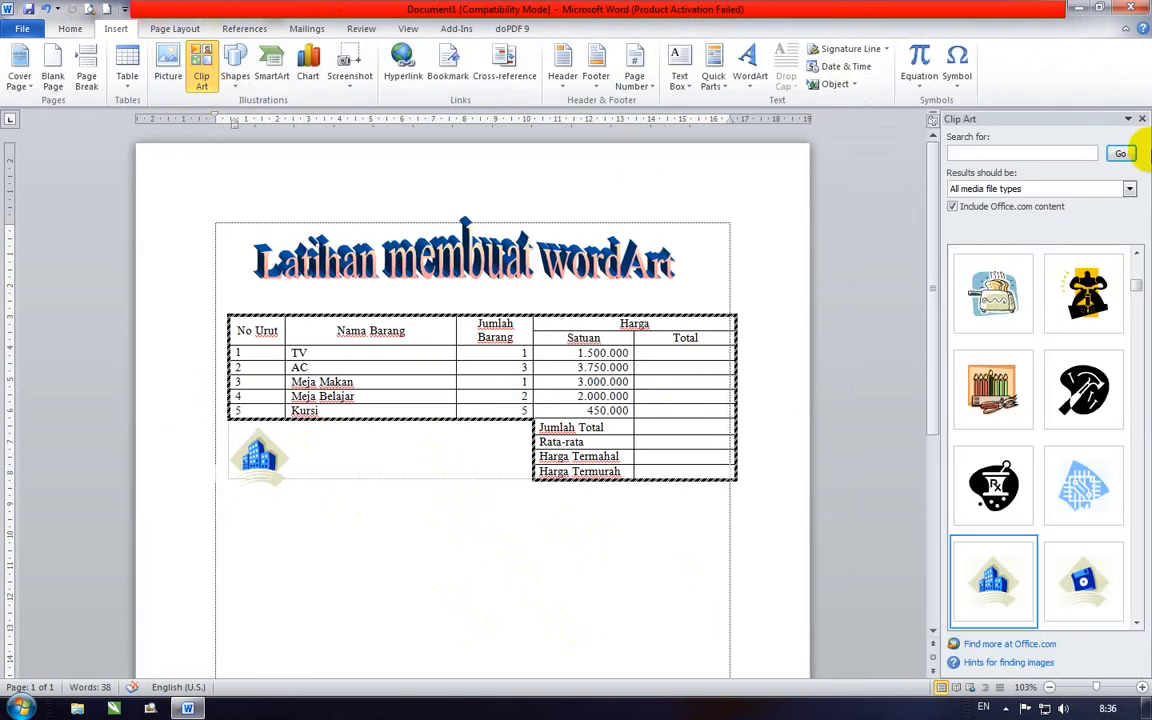
left_click(1138, 624)
left_click(1138, 624)
left_click(1138, 624)
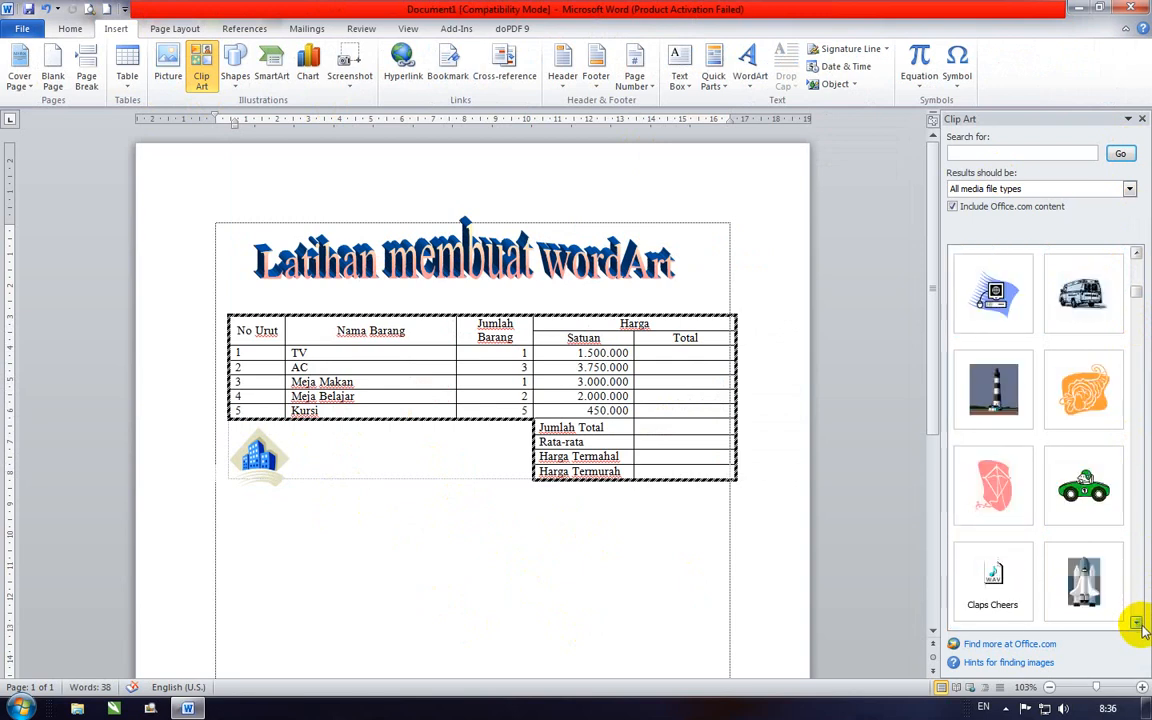
left_click(1085, 488)
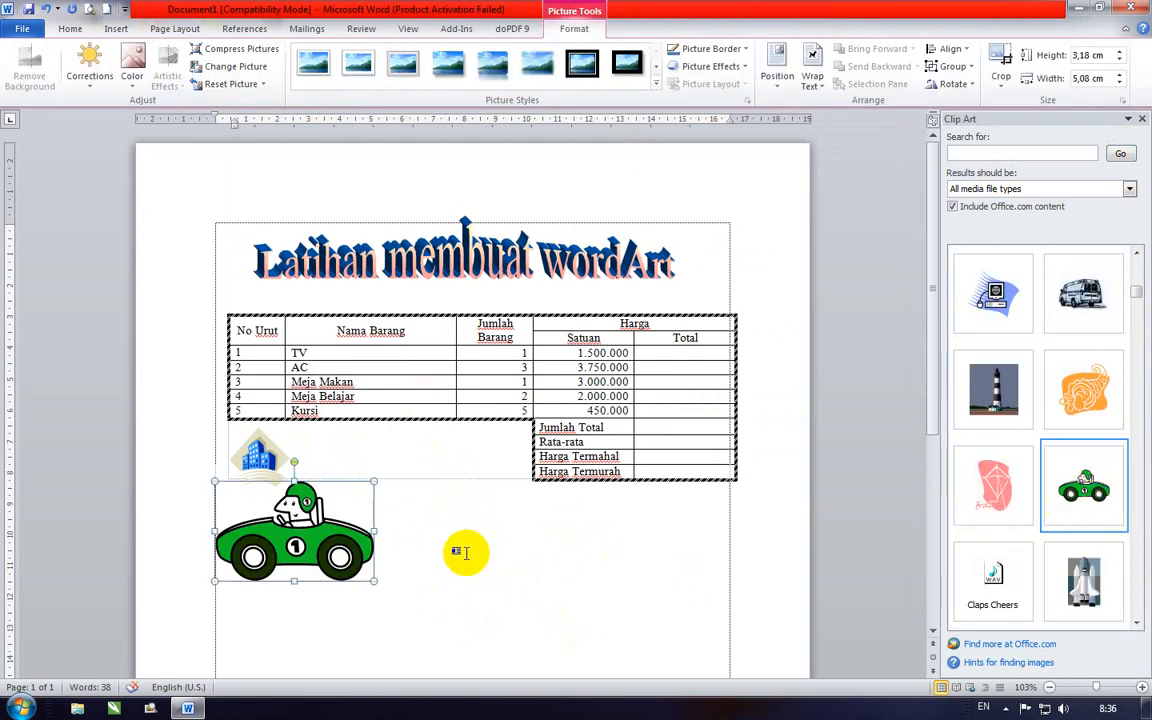
left_click(818, 86)
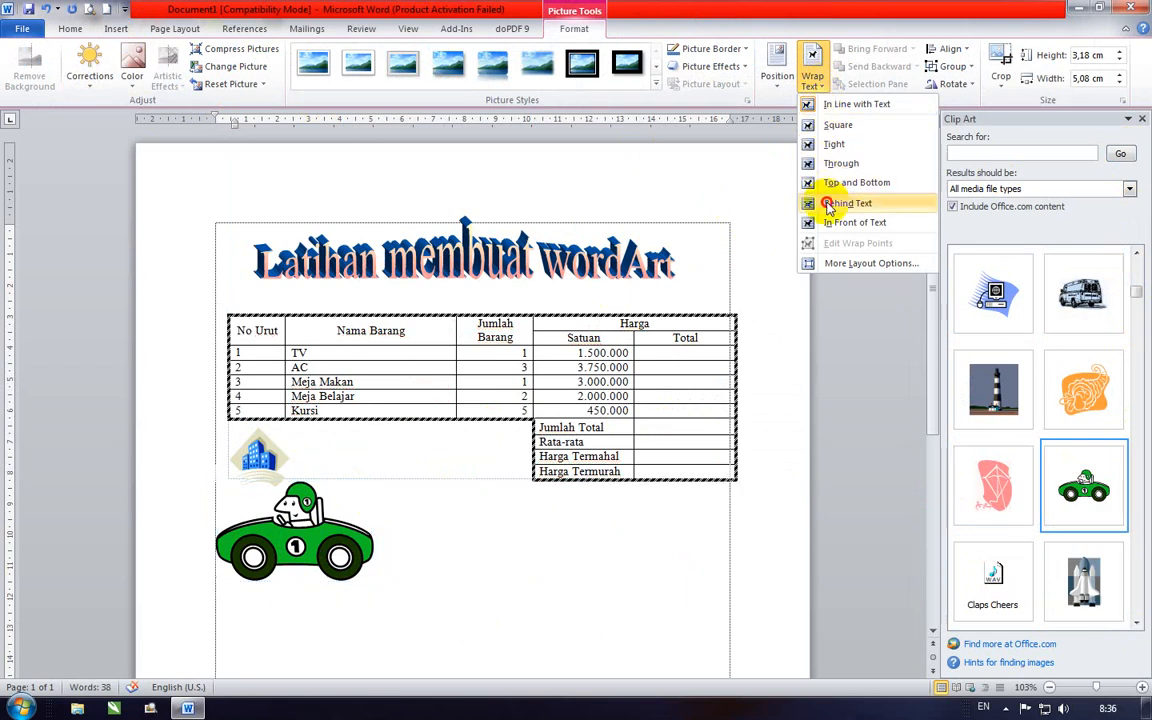
left_click(828, 204)
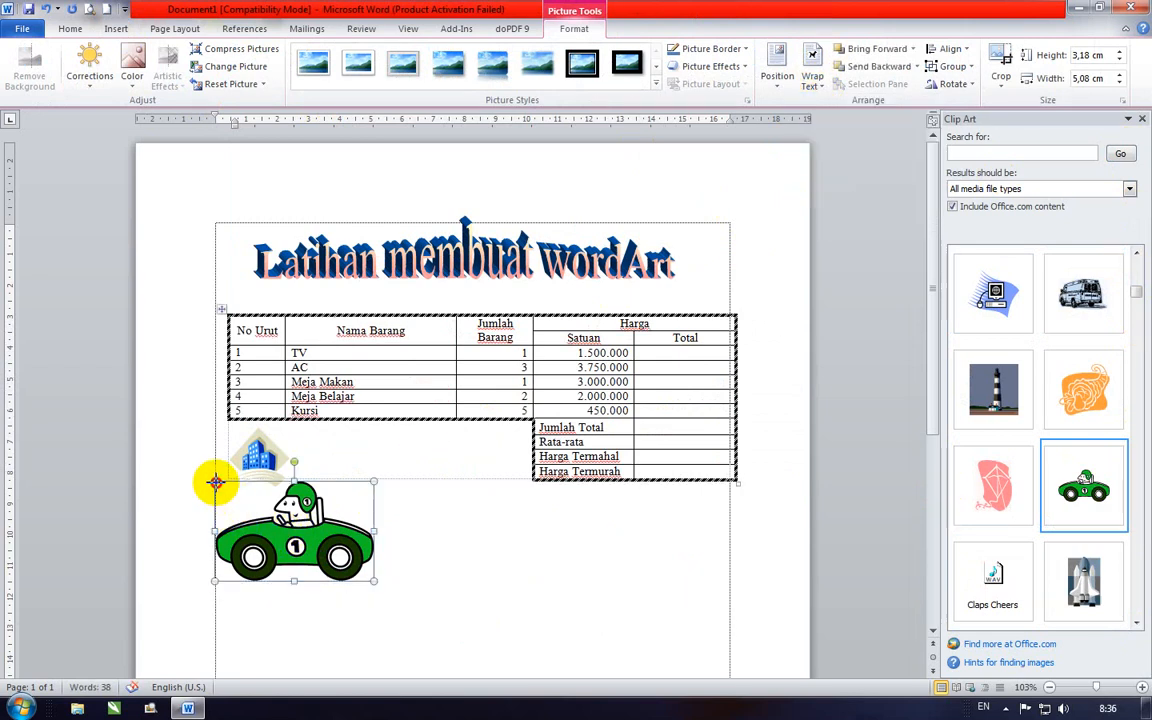
Scale the race car picture to about 2.47 cm high by 3.95 cm wide and move it between the buildings picture and the summary rows.
left_click_drag(216, 483, 249, 503)
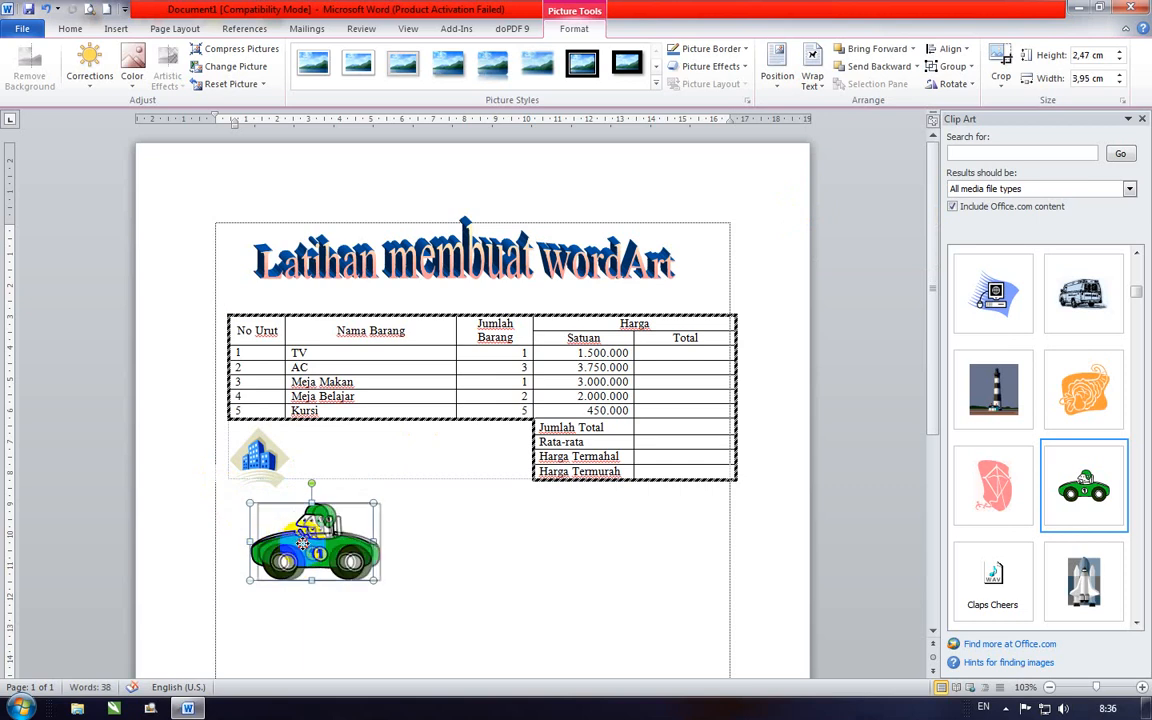
left_click_drag(302, 543, 427, 476)
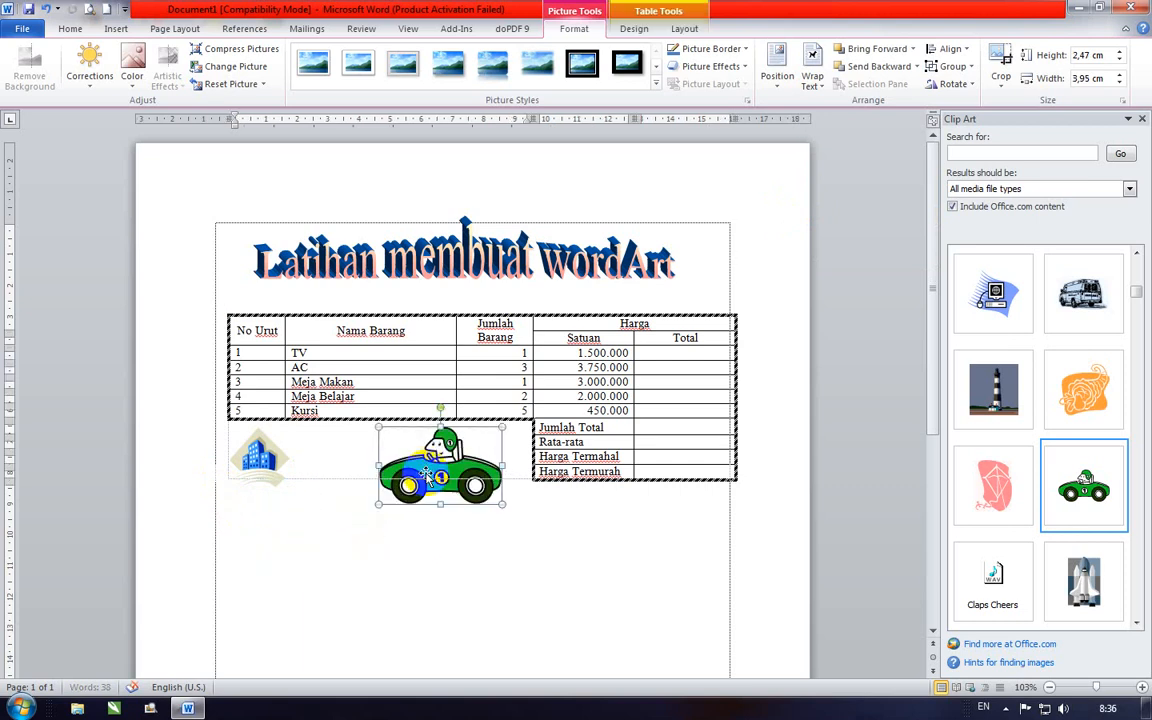
left_click(586, 577)
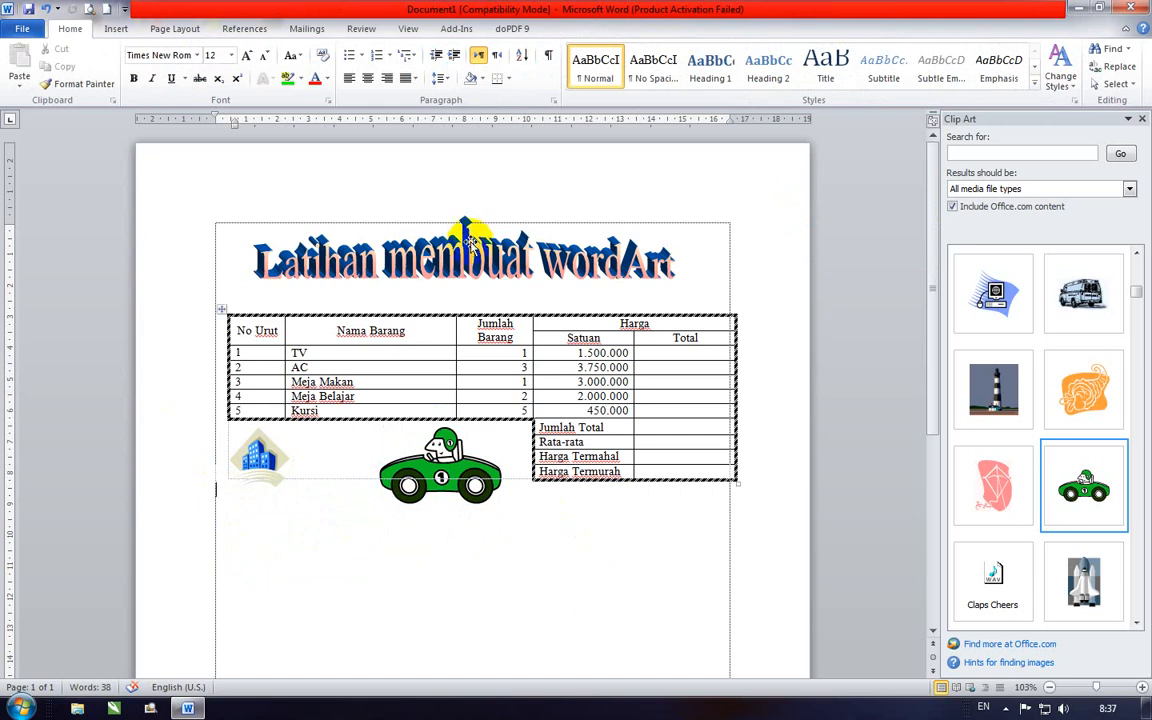
left_click(466, 254)
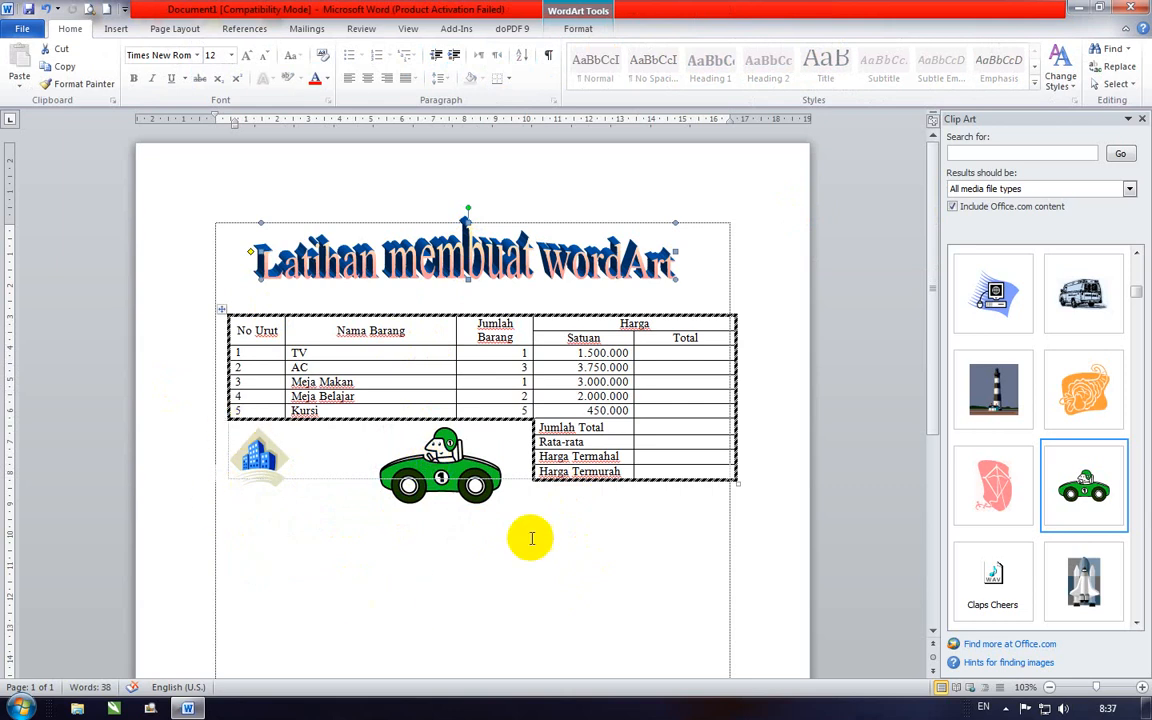
left_click(28, 10)
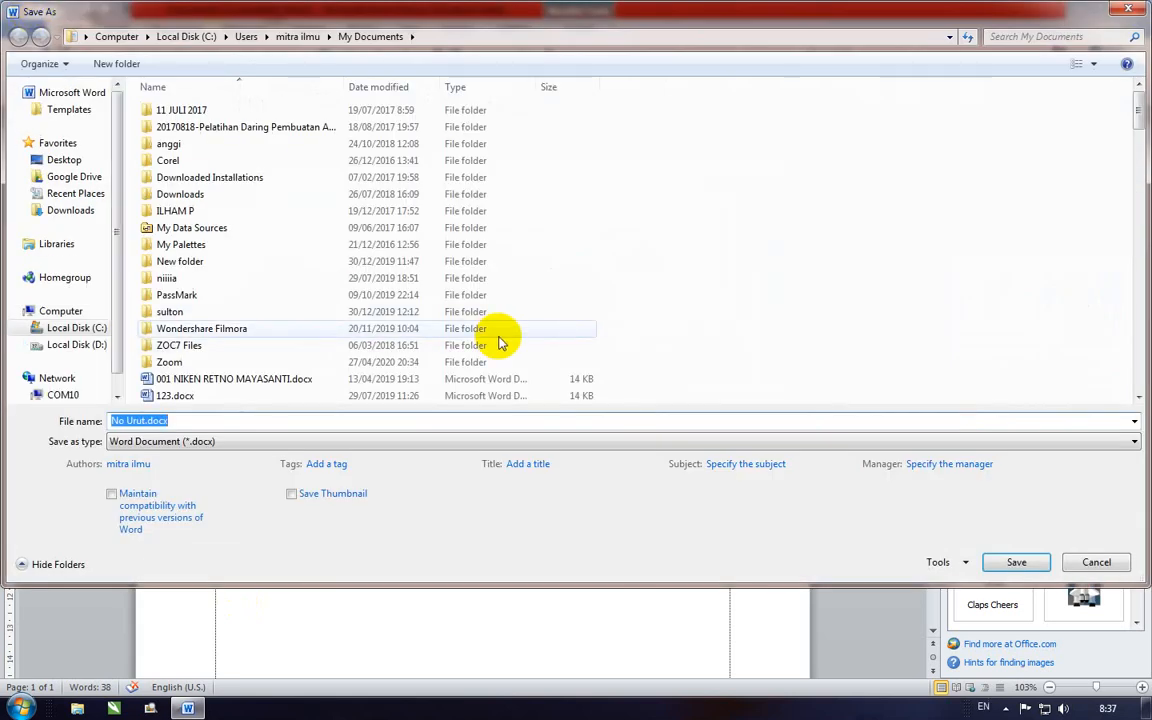
left_click(1094, 558)
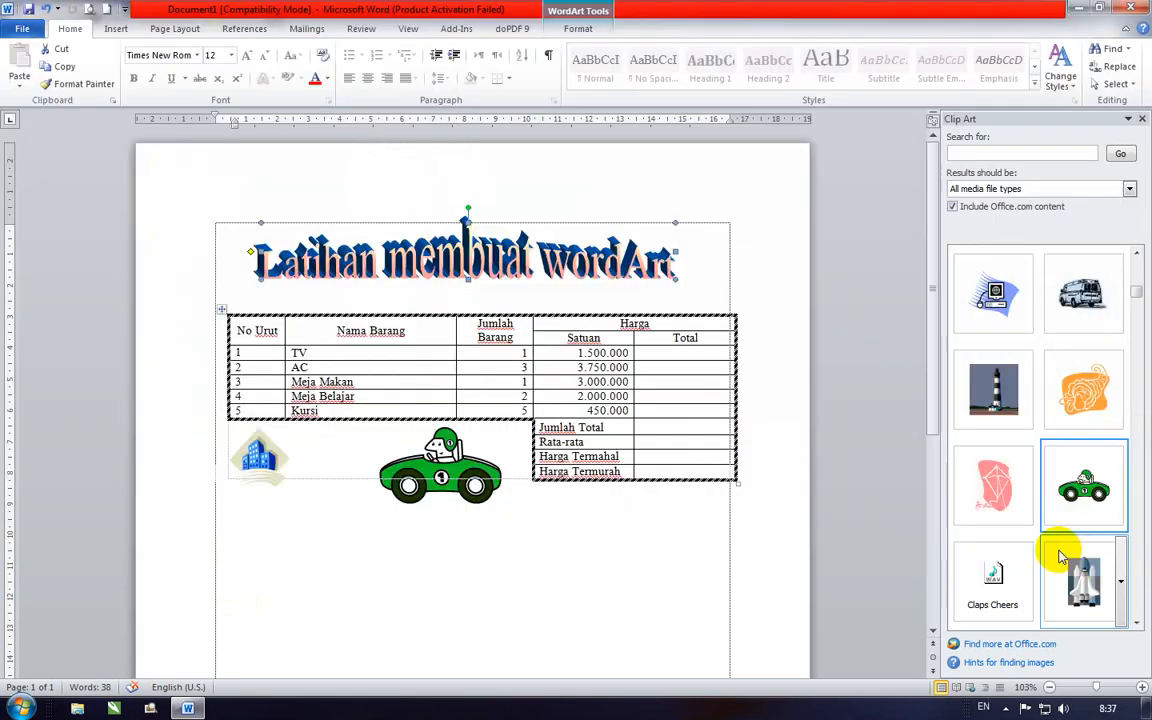
left_click(22, 28)
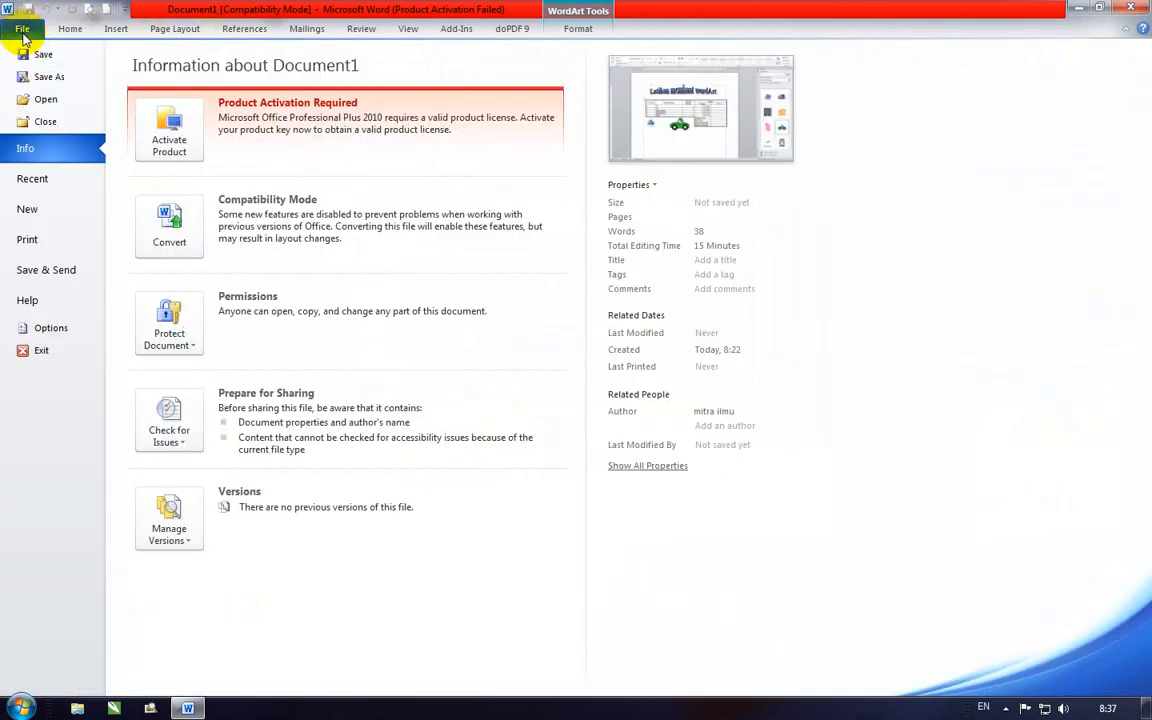
left_click(22, 28)
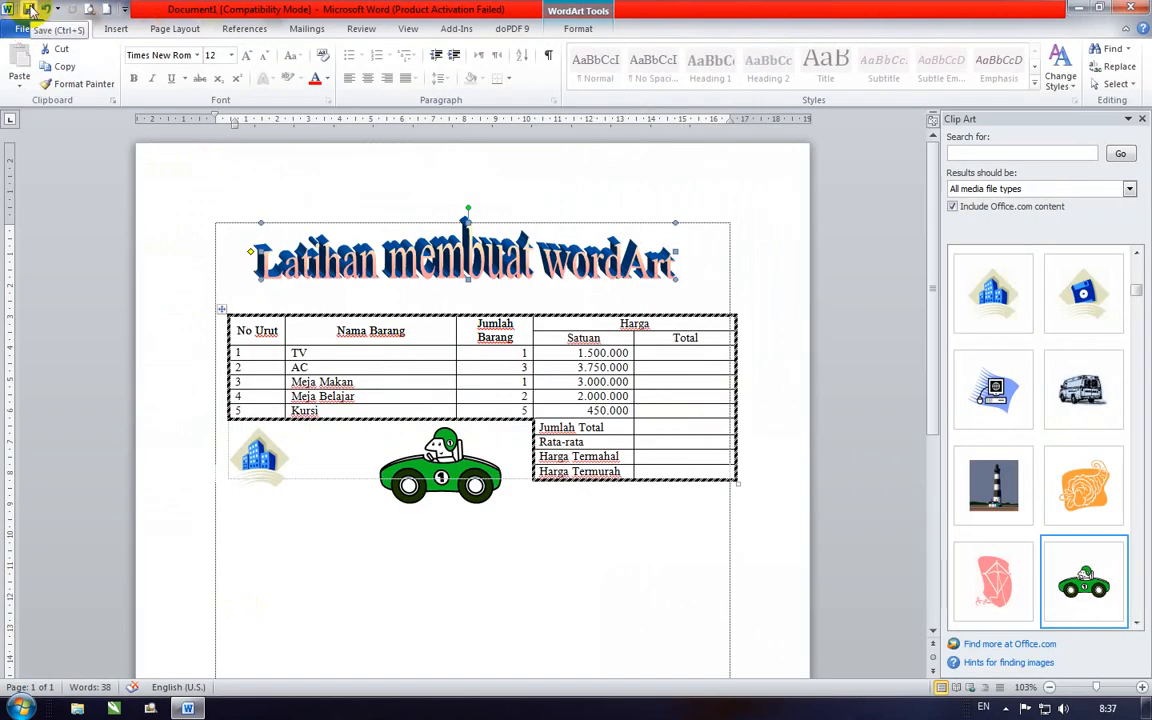
Save the document as "wordar tabel dan clipart" in Word Document (*.docx) format in the D: drive folder MITRA ILMU\Latihan Office.
left_click(30, 10)
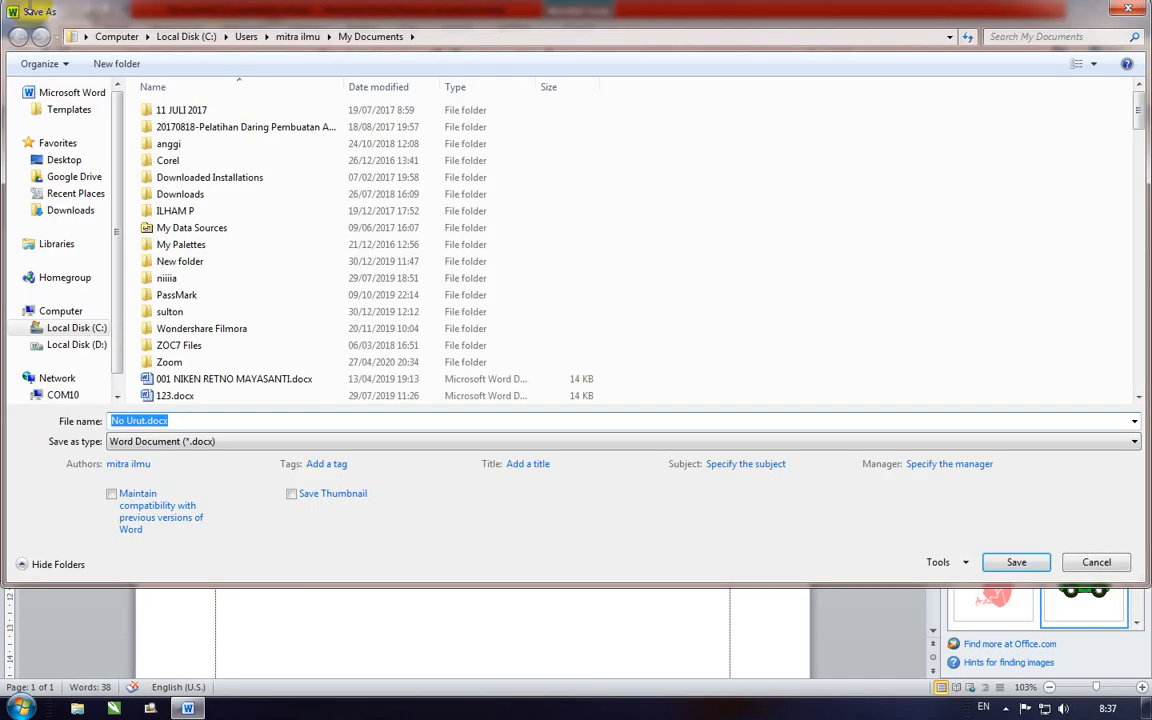
type("wordar tabel dan clipart")
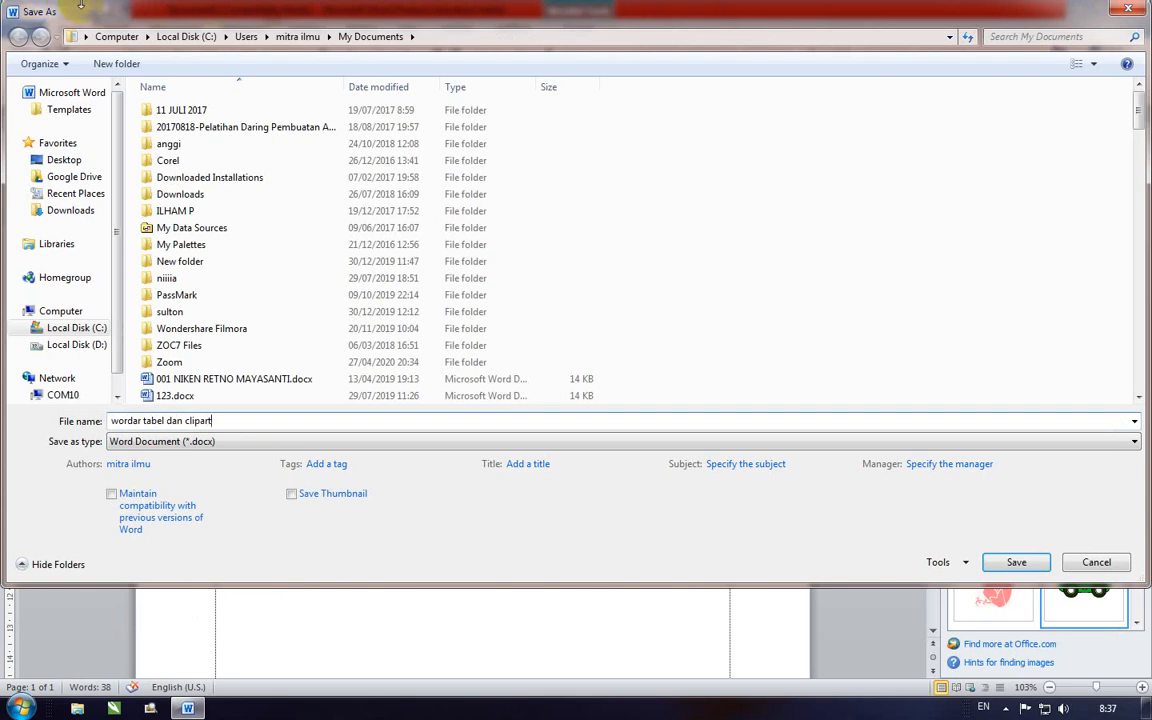
left_click(57, 348)
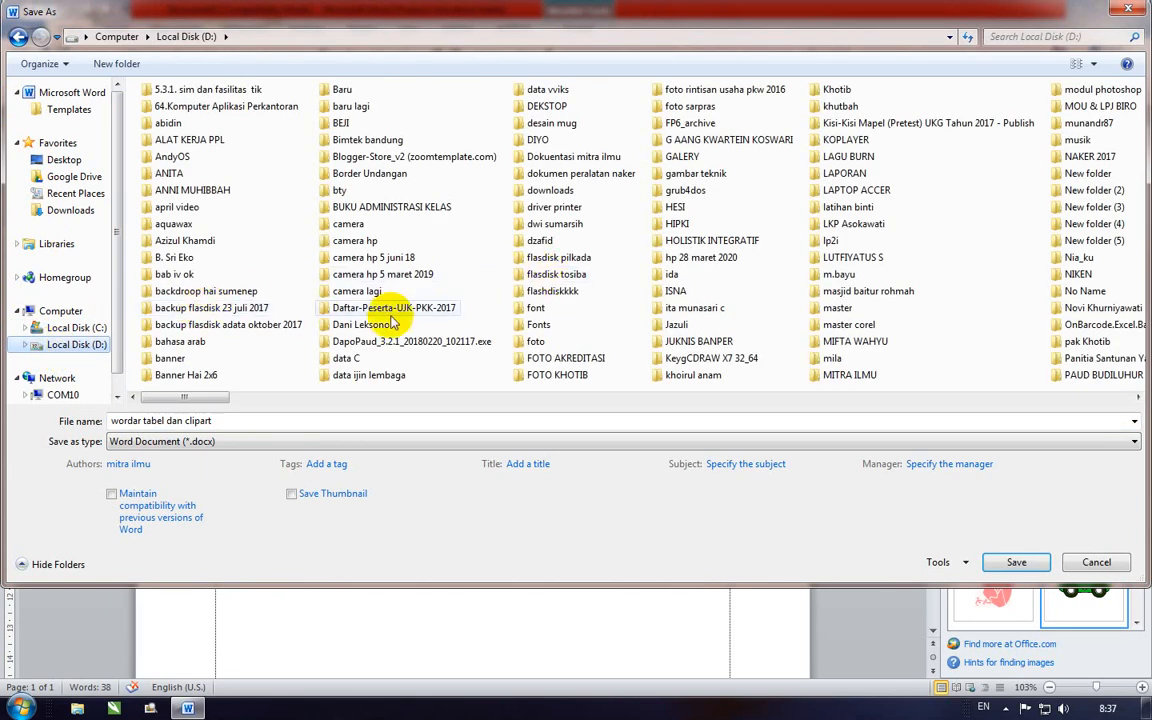
double_click(845, 375)
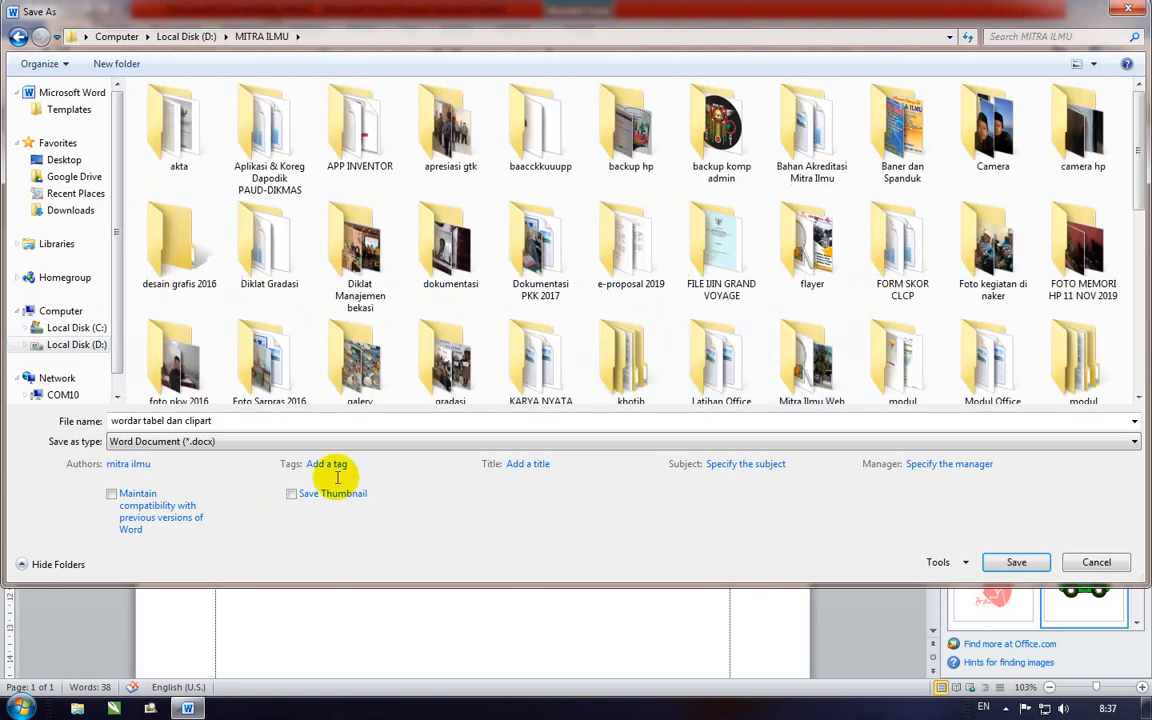
left_click_drag(1139, 194, 1142, 245)
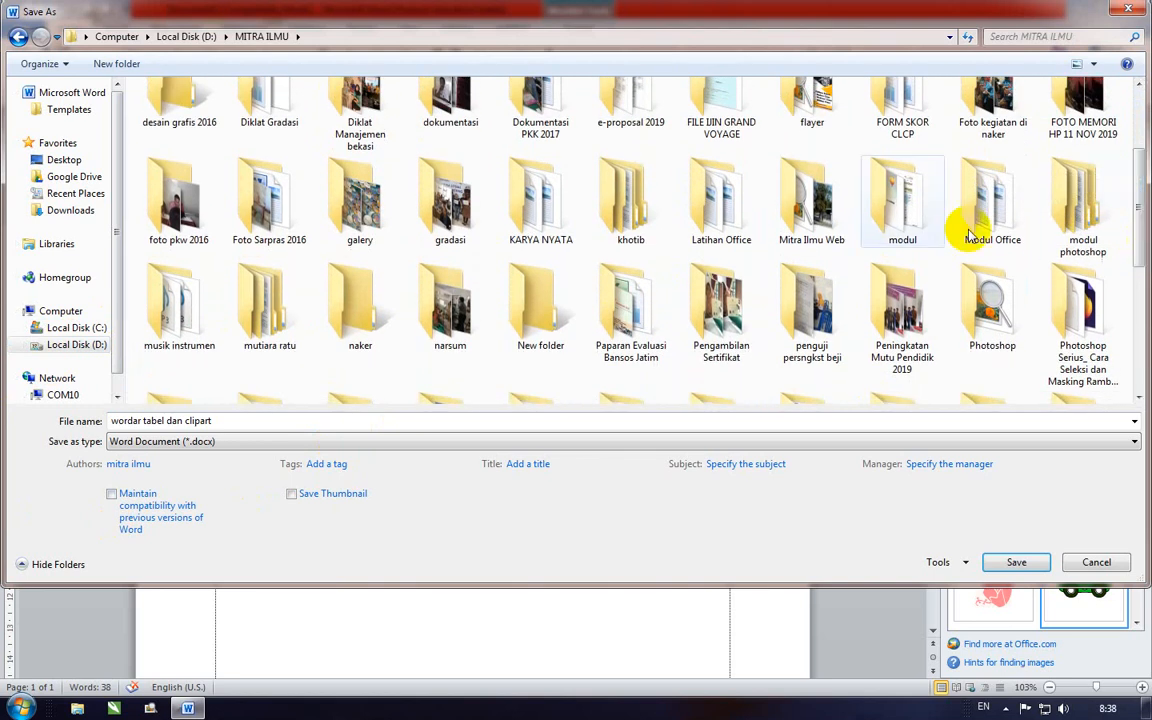
double_click(724, 206)
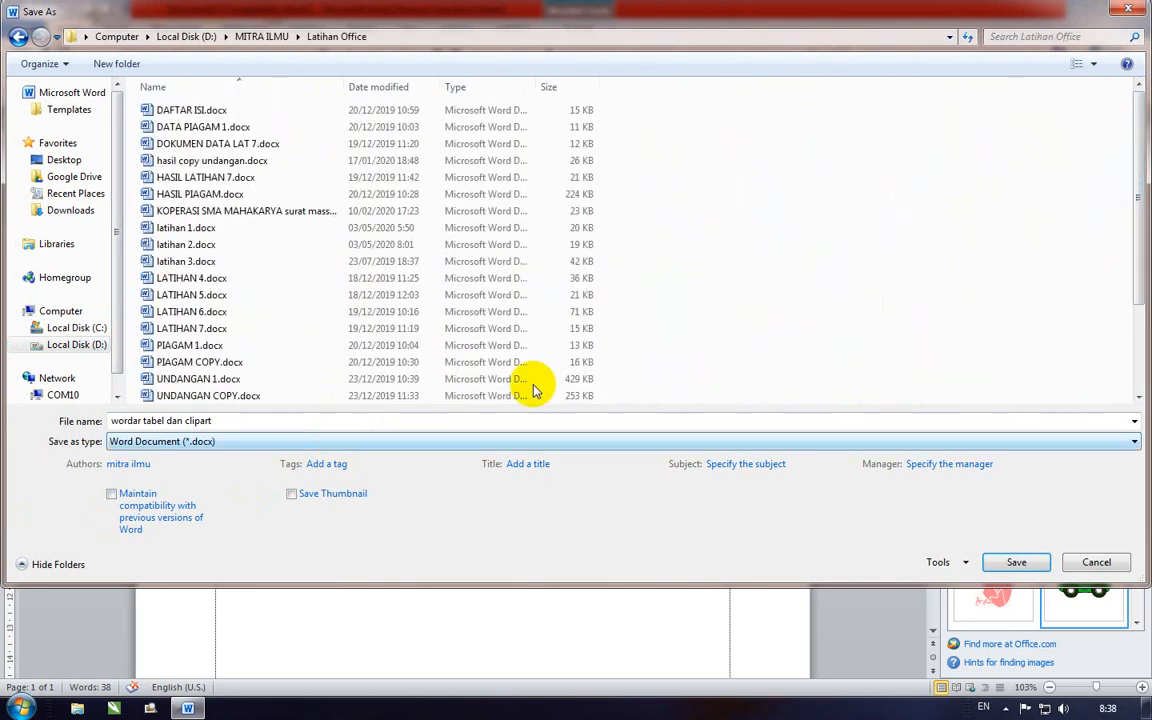
left_click(1016, 562)
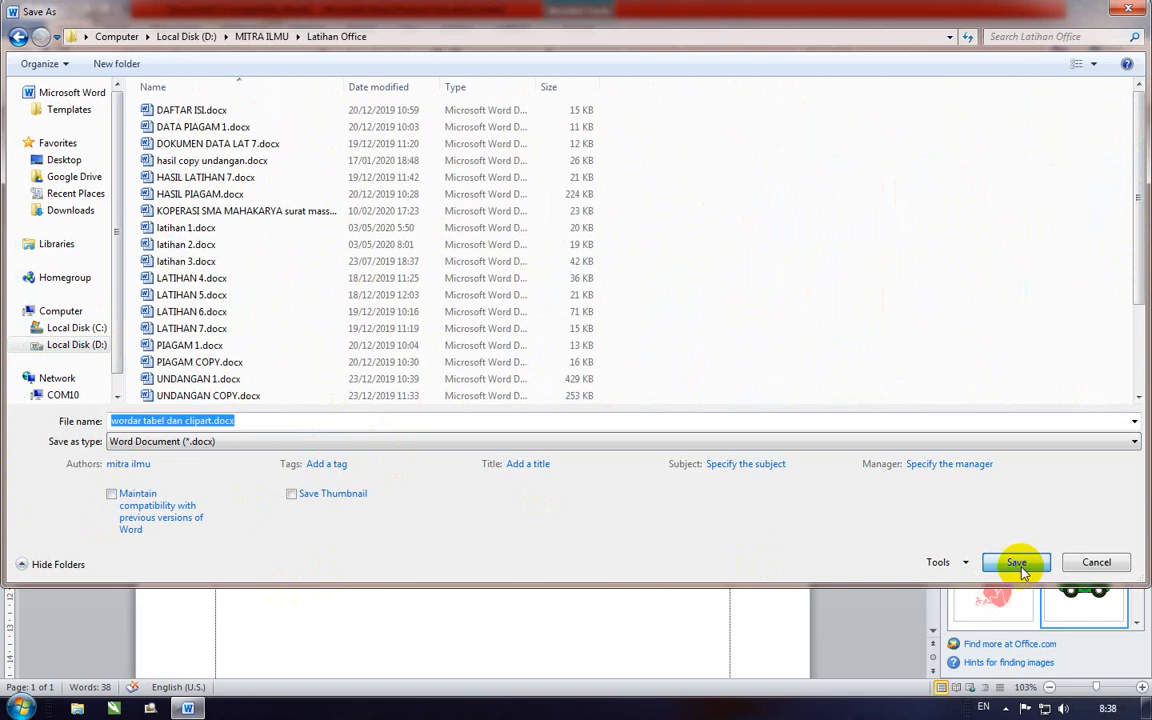